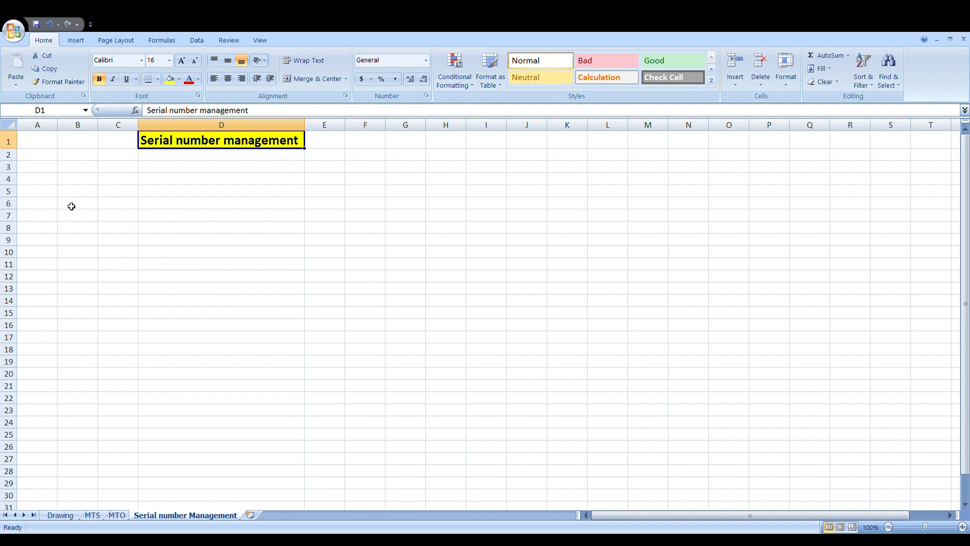
Step: Enter the question "what is serial number management?" in cell A5
{"action": "left_click", "coordinate": [50, 194]}
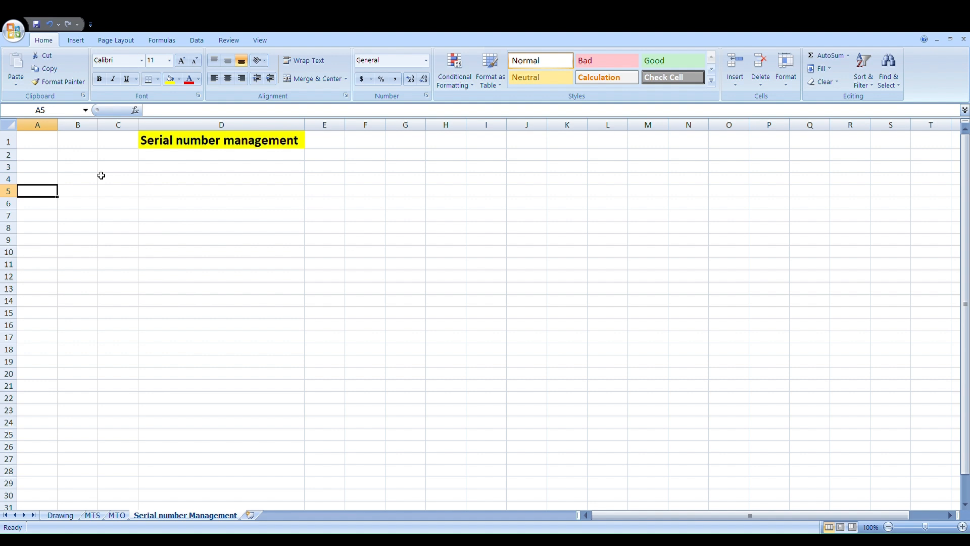
{"action": "type", "text": "To ta"}
{"action": "key", "text": "BackSpace"}
{"action": "key", "text": "BackSpace"}
{"action": "key", "text": "BackSpace"}
{"action": "key", "text": "BackSpace"}
{"action": "key", "text": "BackSpace"}
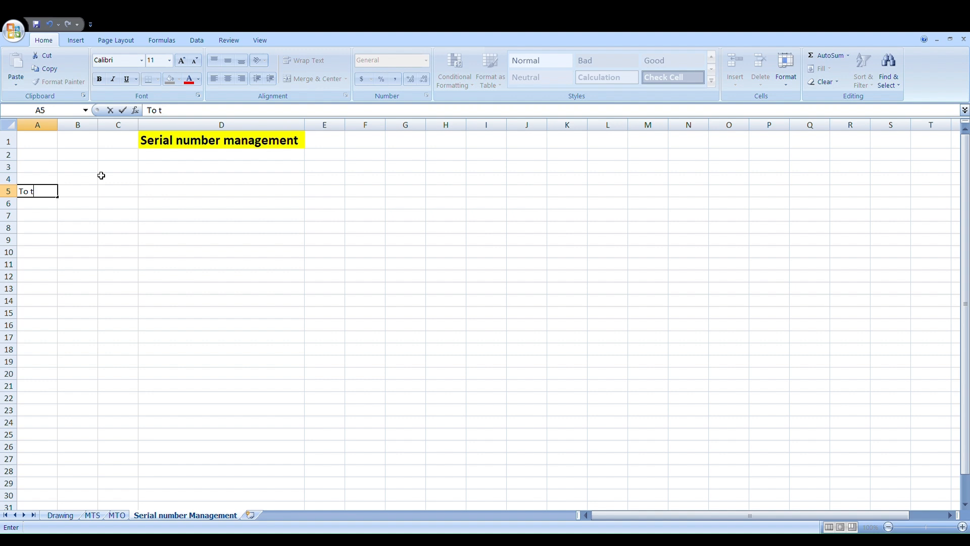
{"action": "type", "text": "what is serial num"}
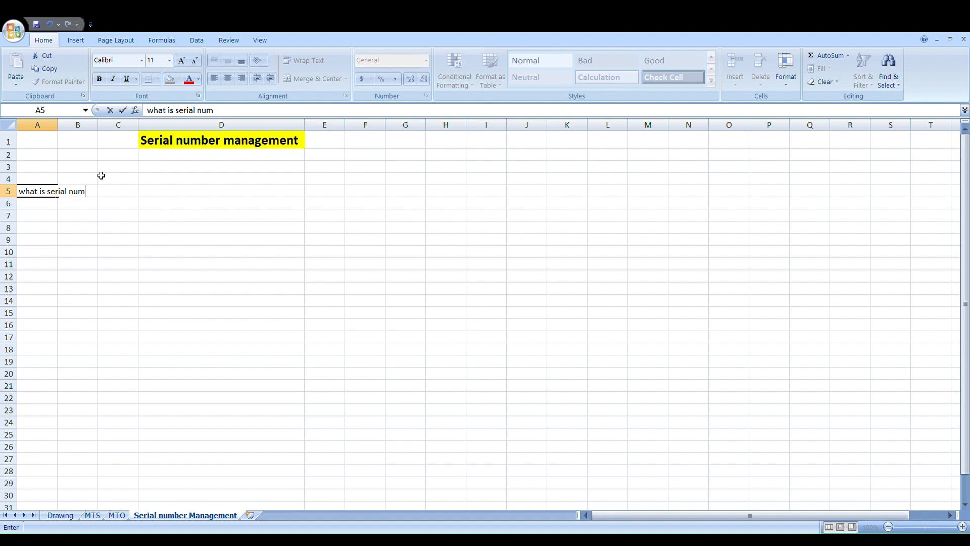
{"action": "type", "text": "ber managem"}
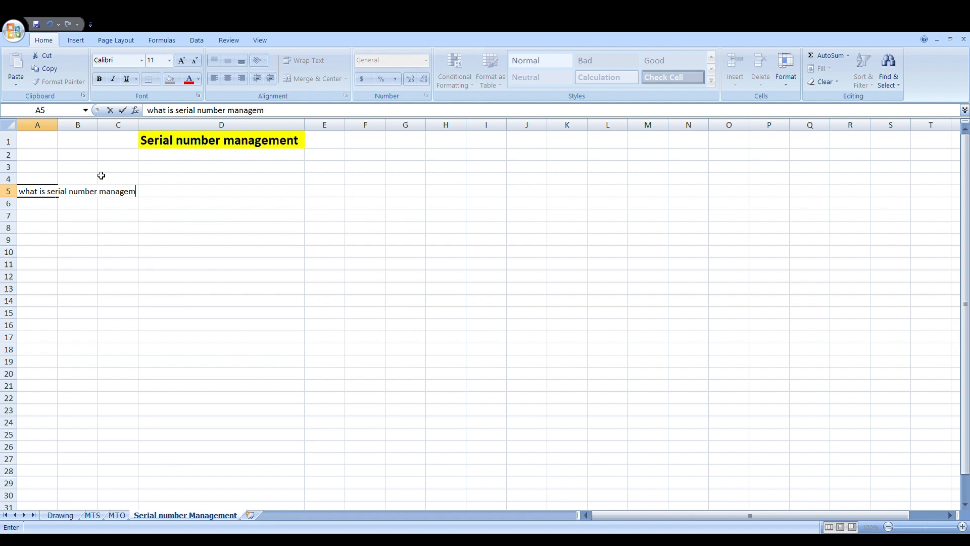
{"action": "type", "text": "ent?"}
{"action": "key", "text": "Return"}
Step: Enter "To track any product easliy and what are goods movement done against the serial number we can check." in cell A6
{"action": "type", "text": "To "}
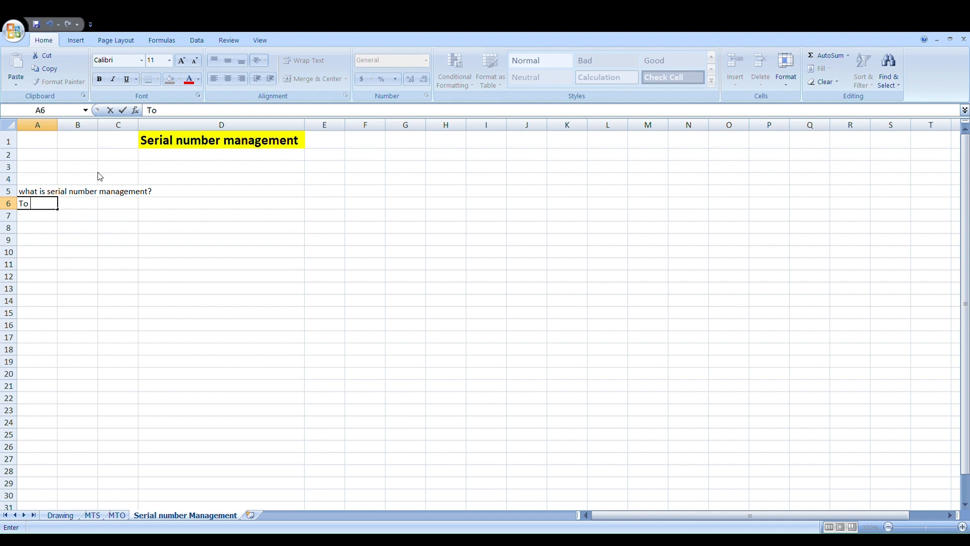
{"action": "type", "text": "track any prodic"}
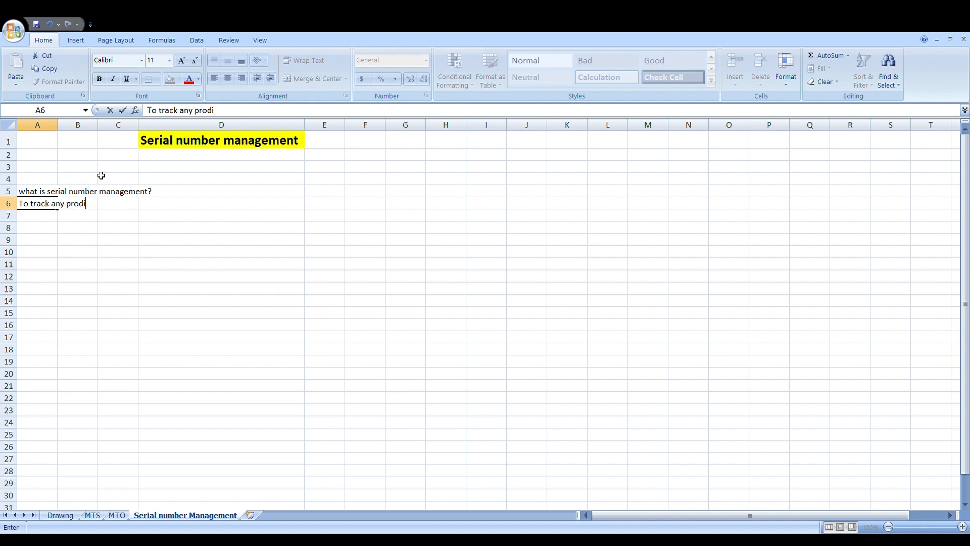
{"action": "key", "text": "BackSpace"}
{"action": "key", "text": "BackSpace"}
{"action": "type", "text": "uct easliy and what are "}
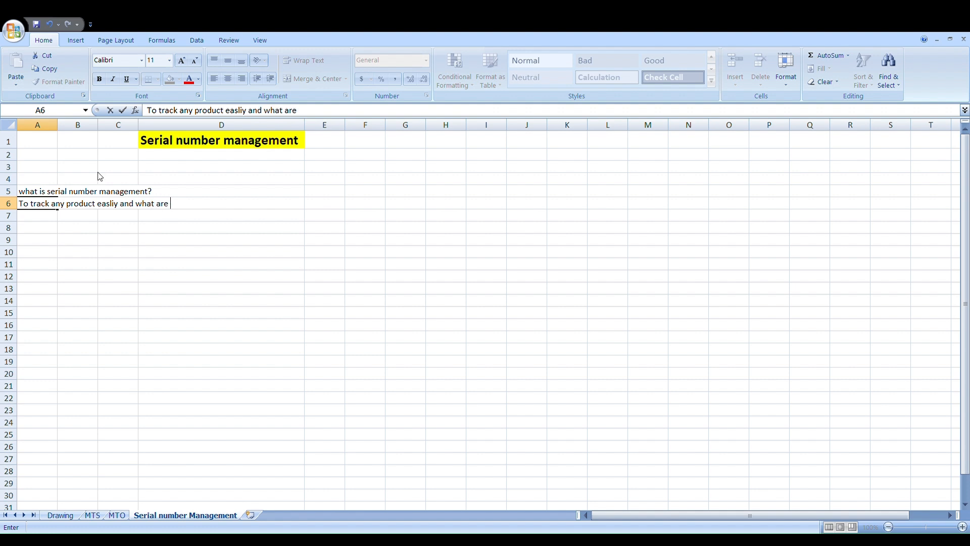
{"action": "type", "text": "mo"}
{"action": "key", "text": "BackSpace"}
{"action": "key", "text": "BackSpace"}
{"action": "key", "text": "BackSpace"}
{"action": "type", "text": "goods o"}
{"action": "key", "text": "BackSpace"}
{"action": "type", "text": "mv"}
{"action": "key", "text": "BackSpace"}
{"action": "type", "text": "ovement don"}
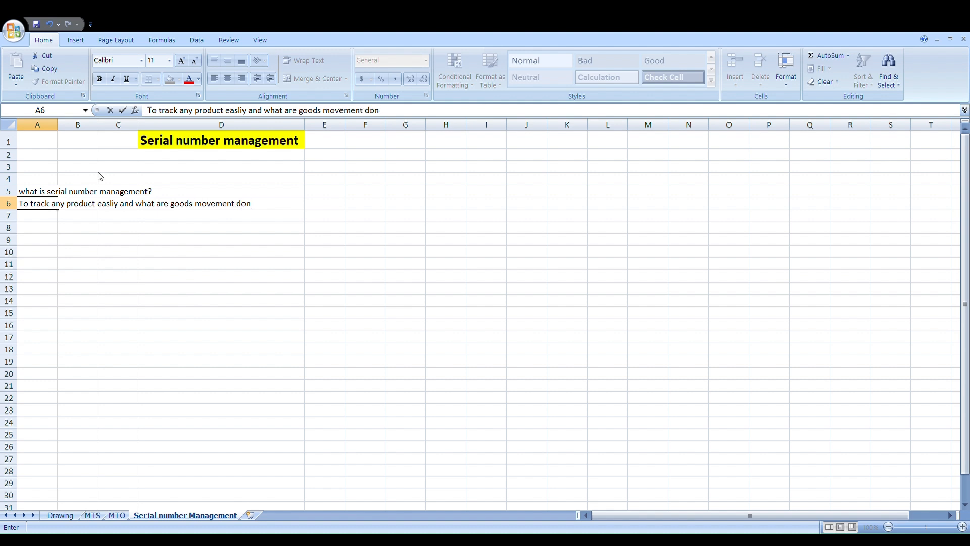
{"action": "type", "text": "e against the "}
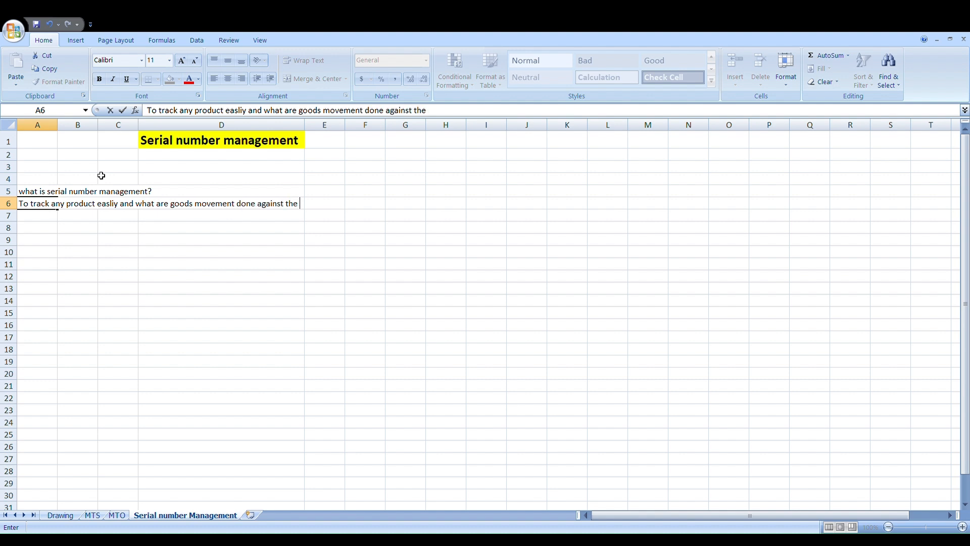
{"action": "type", "text": "serial number we"}
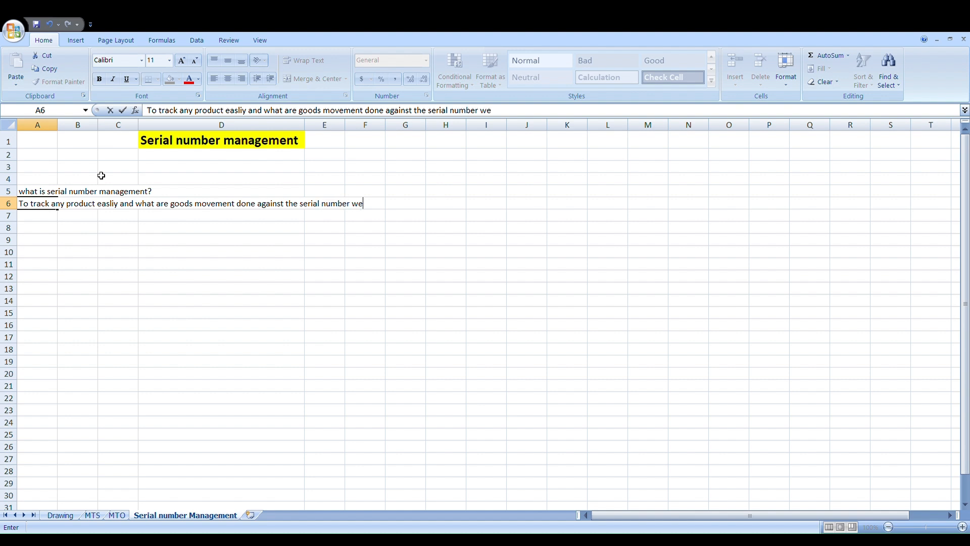
{"action": "type", "text": " can find e"}
{"action": "key", "text": "BackSpace"}
{"action": "key", "text": "BackSpace"}
{"action": "key", "text": "BackSpace"}
{"action": "key", "text": "BackSpace"}
{"action": "key", "text": "BackSpace"}
{"action": "key", "text": "BackSpace"}
{"action": "key", "text": "BackSpace"}
{"action": "key", "text": "BackSpace"}
{"action": "type", "text": "n ce"}
{"action": "key", "text": "BackSpace"}
{"action": "type", "text": "heck."}
Step: Enter "Example: Car chassis number, Laptop serial number, etc." in cell A8
{"action": "left_click", "coordinate": [48, 228]}
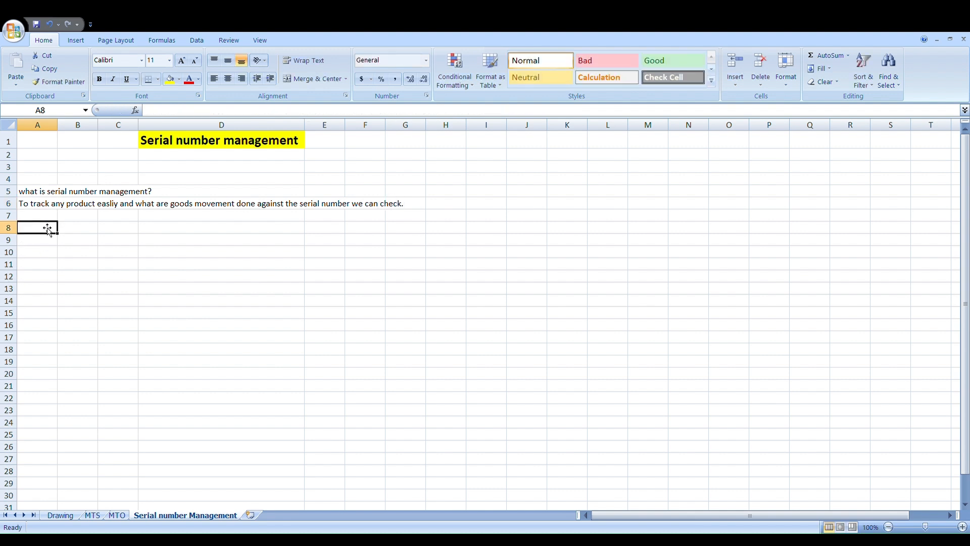
{"action": "type", "text": "Examp"}
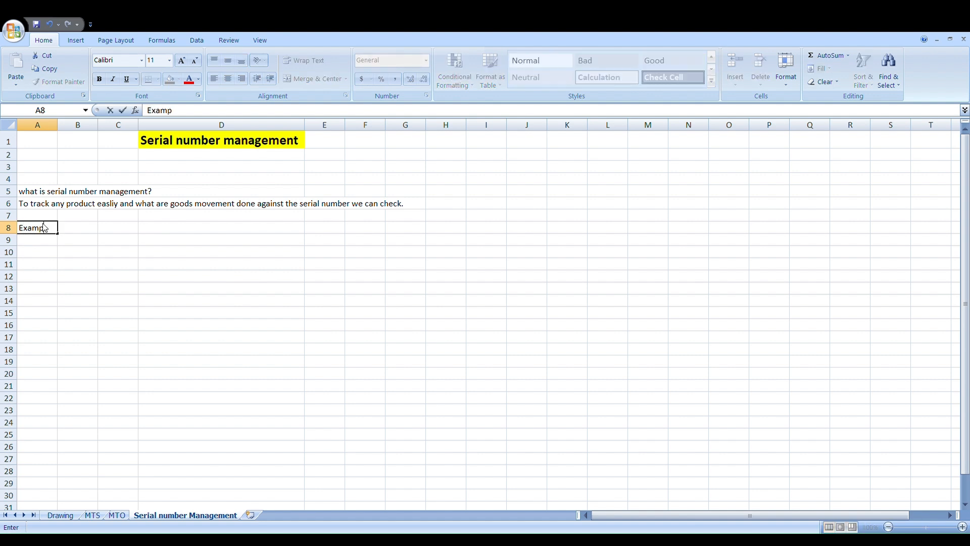
{"action": "type", "text": "le: Car chassis nu"}
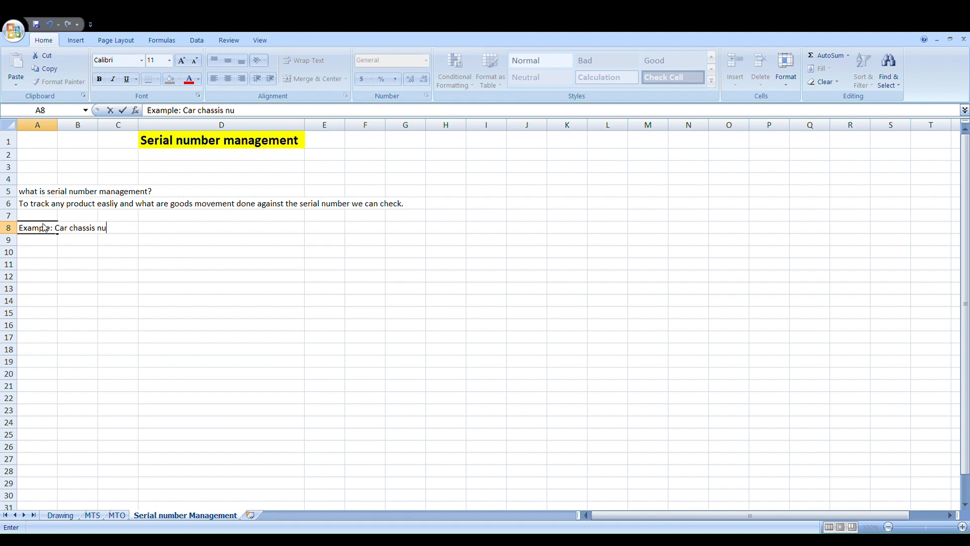
{"action": "type", "text": "mber, Laptop "}
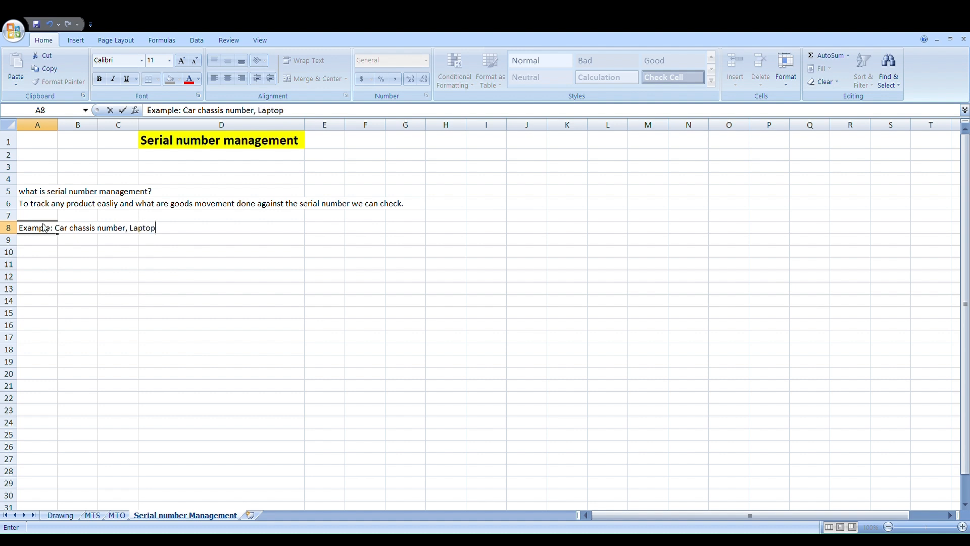
{"action": "type", "text": "serial number"}
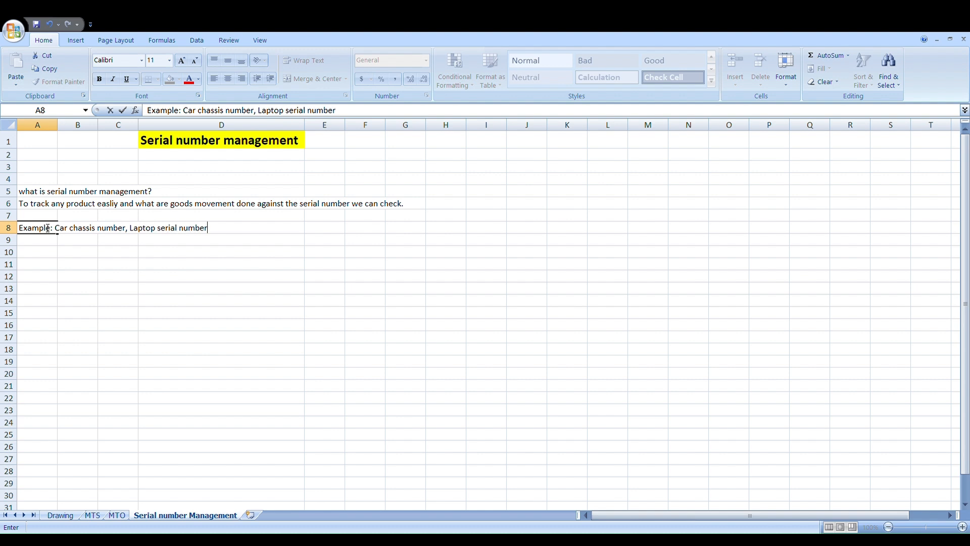
{"action": "type", "text": ", etc."}
{"action": "left_click", "coordinate": [34, 239]}
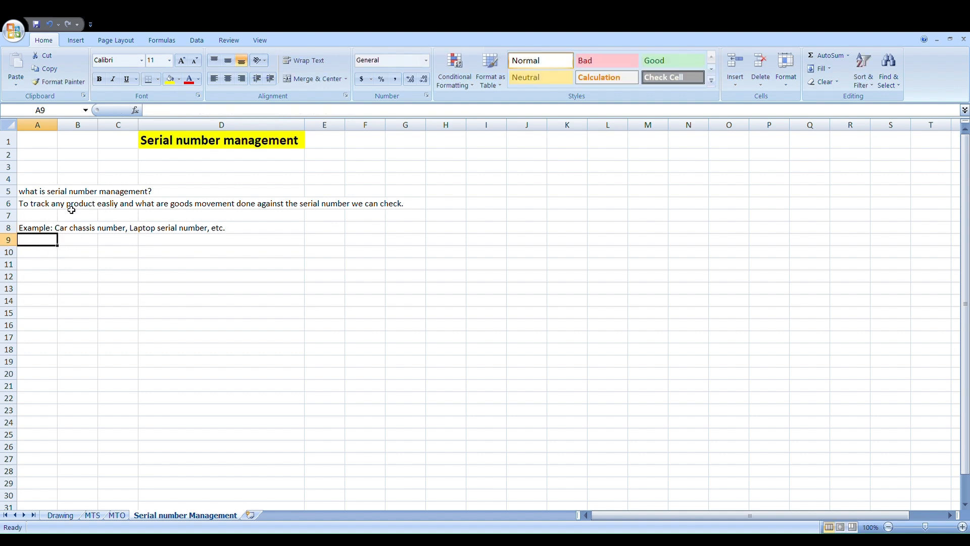
Step: Enter the heading "Prerequsites for creation of serial number profile in SAP" in cell A11
{"action": "left_click", "coordinate": [47, 196]}
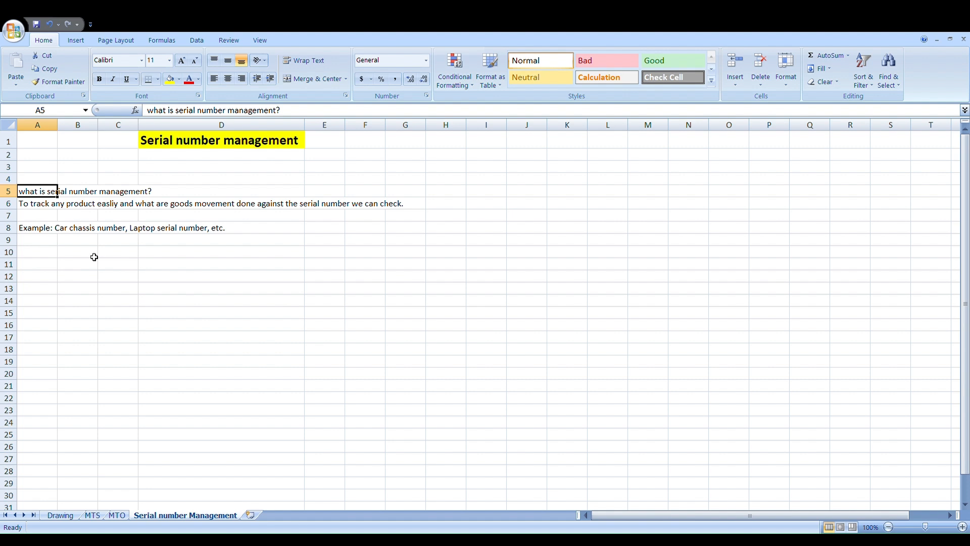
{"action": "left_click", "coordinate": [27, 247]}
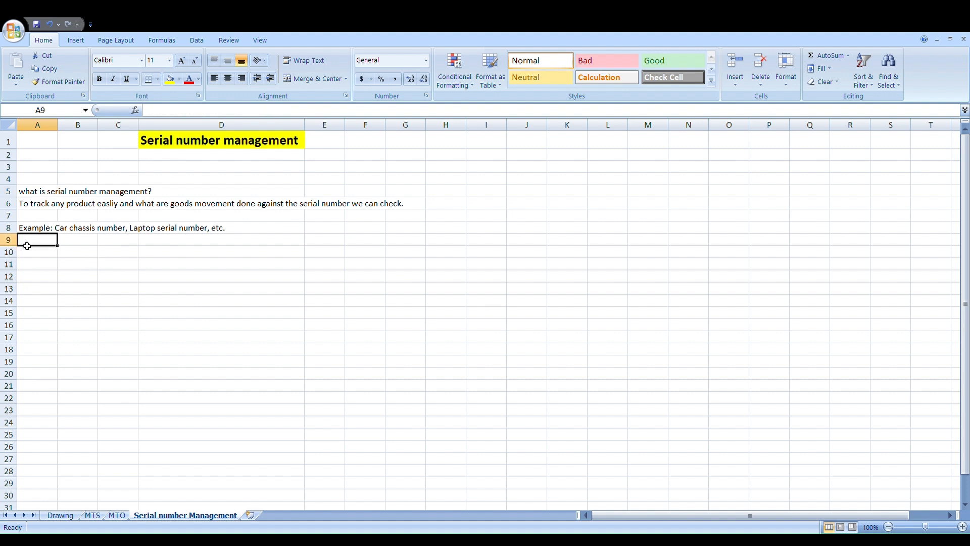
{"action": "left_click", "coordinate": [39, 263]}
{"action": "type", "text": "ste"}
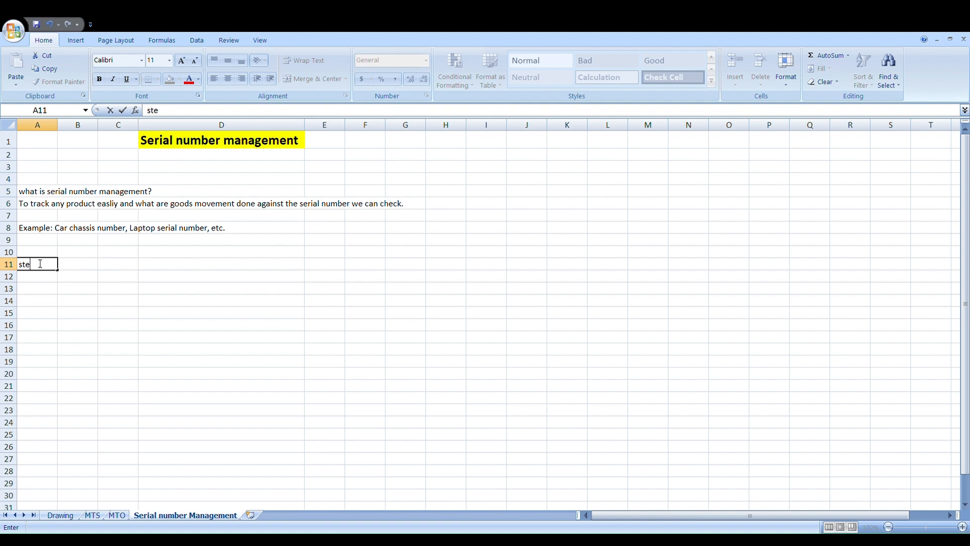
{"action": "type", "text": "ps"}
{"action": "key", "text": "BackSpace"}
{"action": "key", "text": "BackSpace"}
{"action": "key", "text": "BackSpace"}
{"action": "key", "text": "BackSpace"}
{"action": "type", "text": "Prerequsites"}
{"action": "key", "text": "BackSpace"}
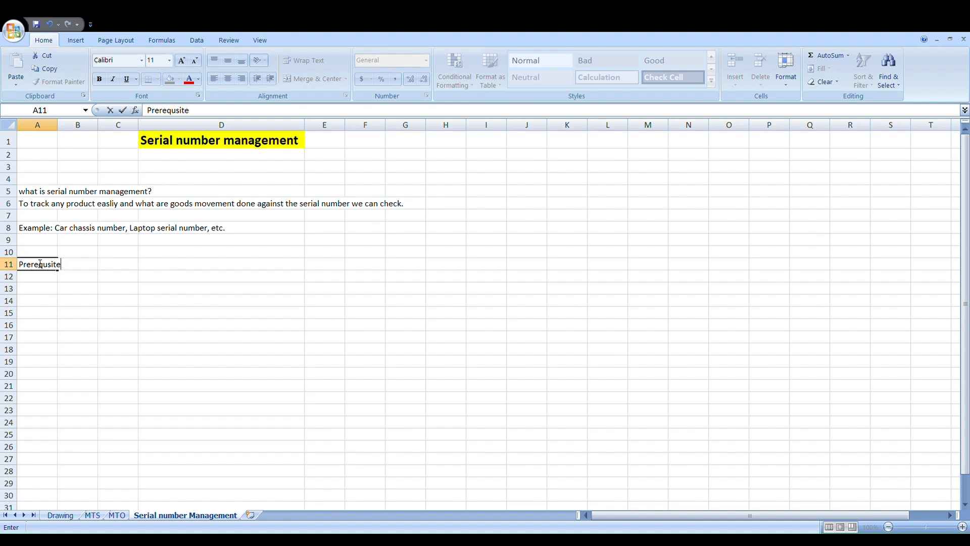
{"action": "type", "text": "s for creation of se"}
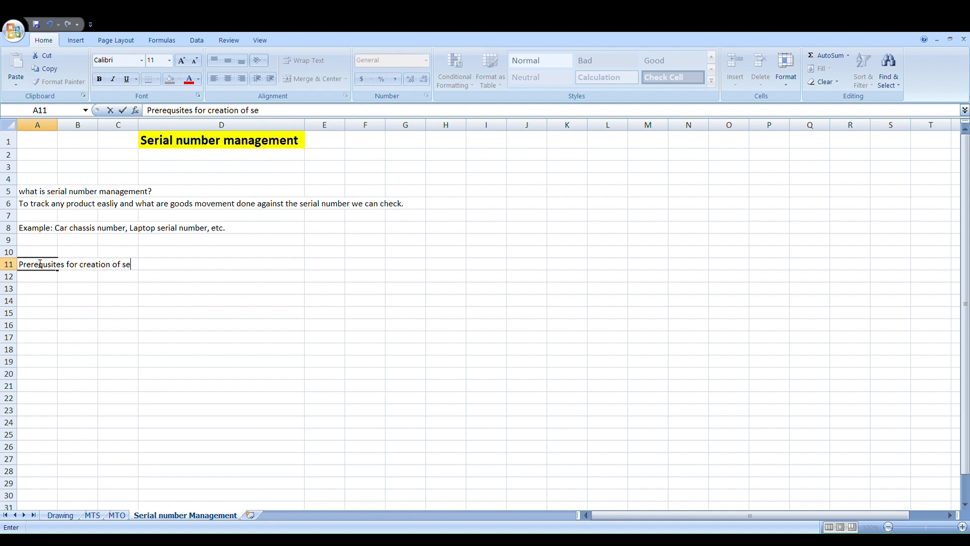
{"action": "type", "text": "rial number "}
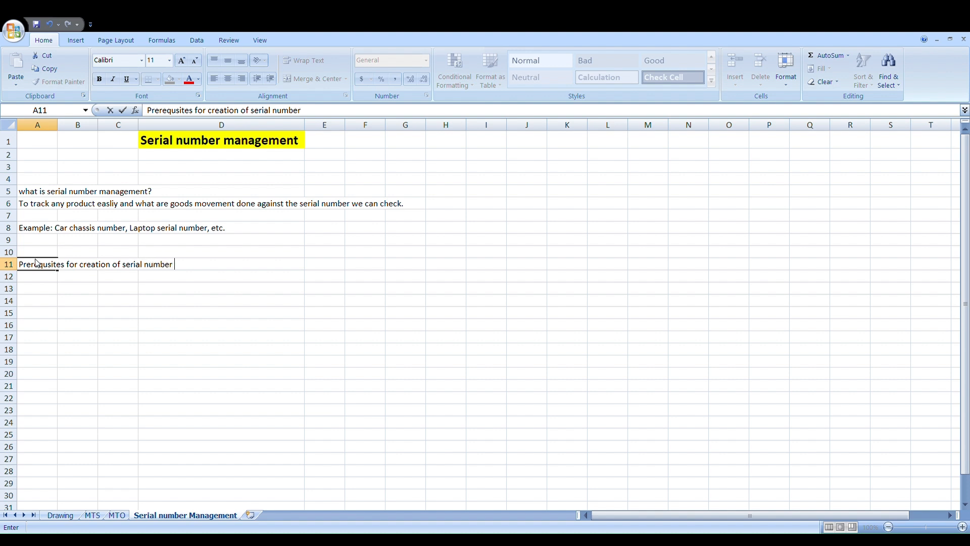
{"action": "type", "text": "profile in SAP"}
Step: Enter the first prerequisite, "1) Define serial number profile", in cell A13
{"action": "left_click", "coordinate": [33, 292]}
{"action": "type", "text": "1"}
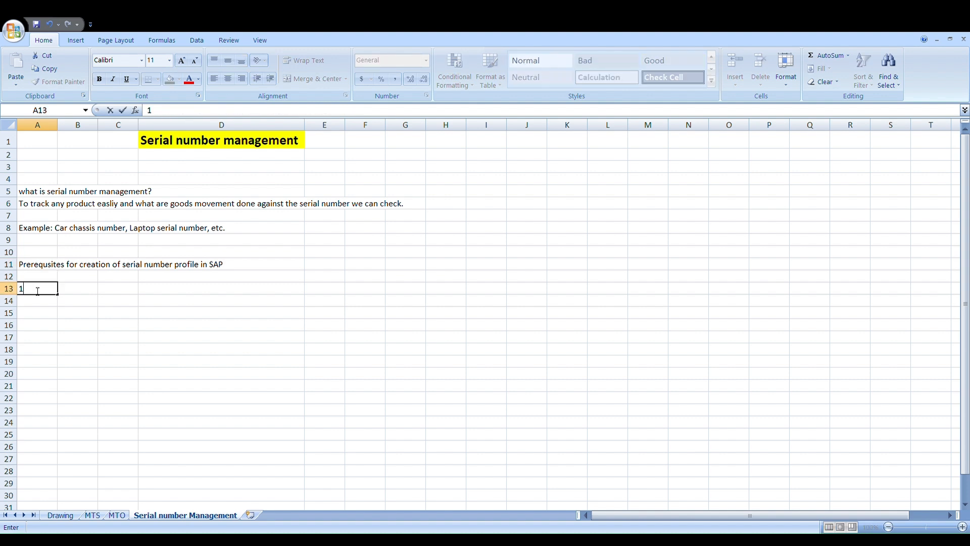
{"action": "type", "text": ") d"}
{"action": "key", "text": "BackSpace"}
{"action": "type", "text": "Define serial number "}
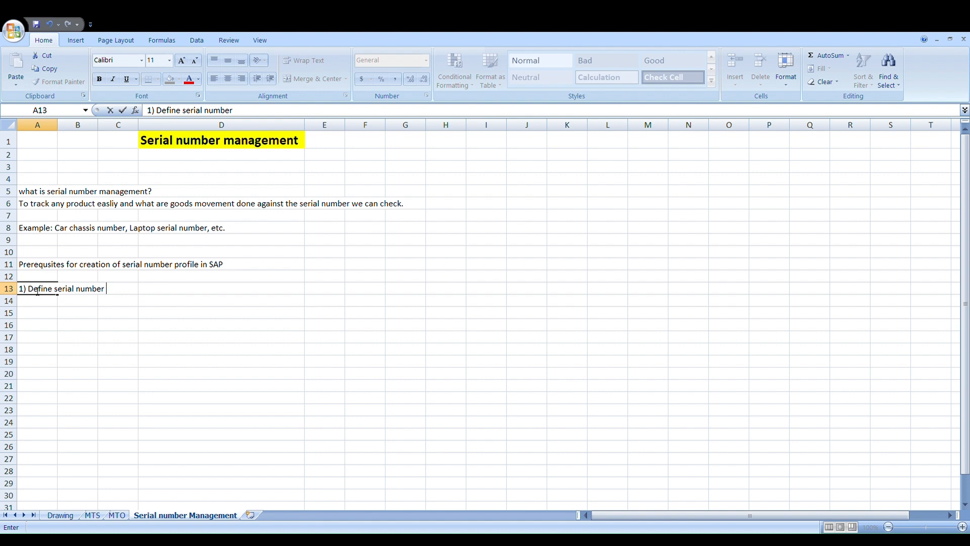
{"action": "type", "text": "profle"}
{"action": "key", "text": "BackSpace"}
{"action": "type", "text": "ie"}
{"action": "key", "text": "BackSpace"}
{"action": "type", "text": "le"}
{"action": "key", "text": "Return"}
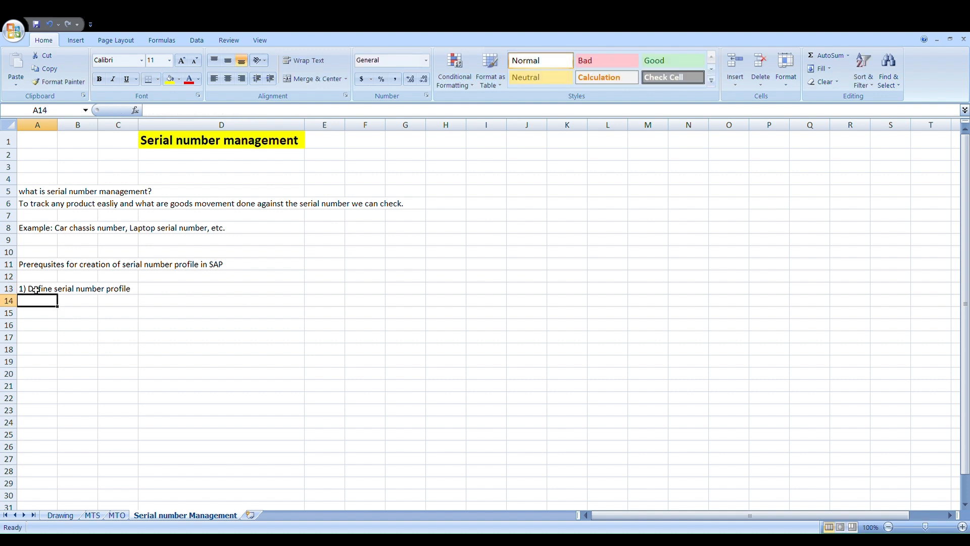
Step: Enter the second prerequisite, "2)Define serializing procedure", in cell A14
{"action": "type", "text": "2)"}
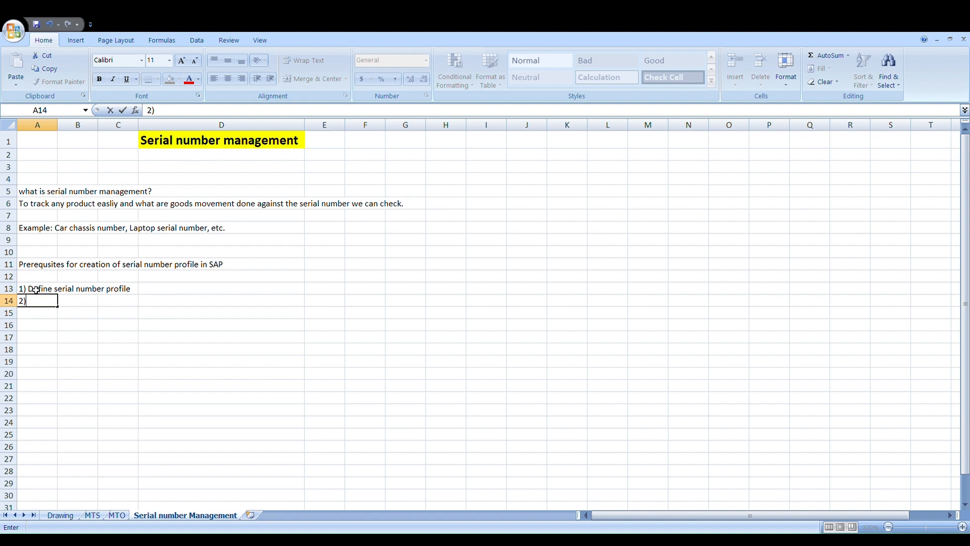
{"action": "type", "text": "Define seriali"}
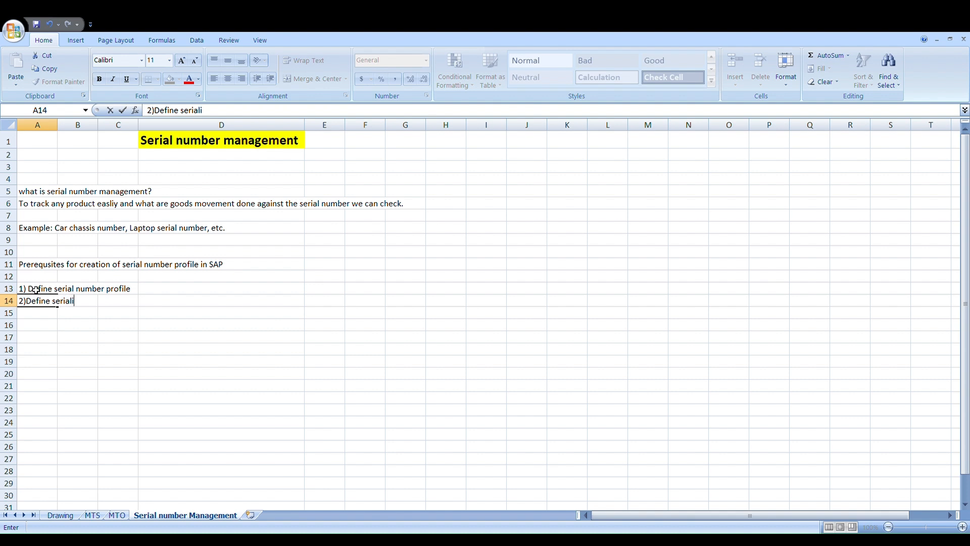
{"action": "type", "text": "zing procedure"}
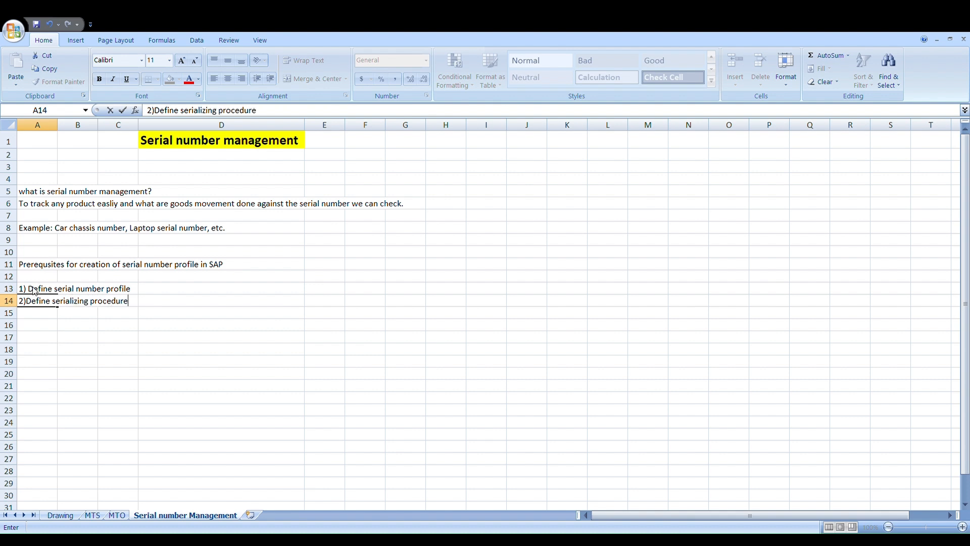
{"action": "key", "text": "Return"}
Step: Enter the third prerequisite, "3) Assign serial number profile in SAP material master (Workschudling view)", in cell A15
{"action": "type", "text": "3"}
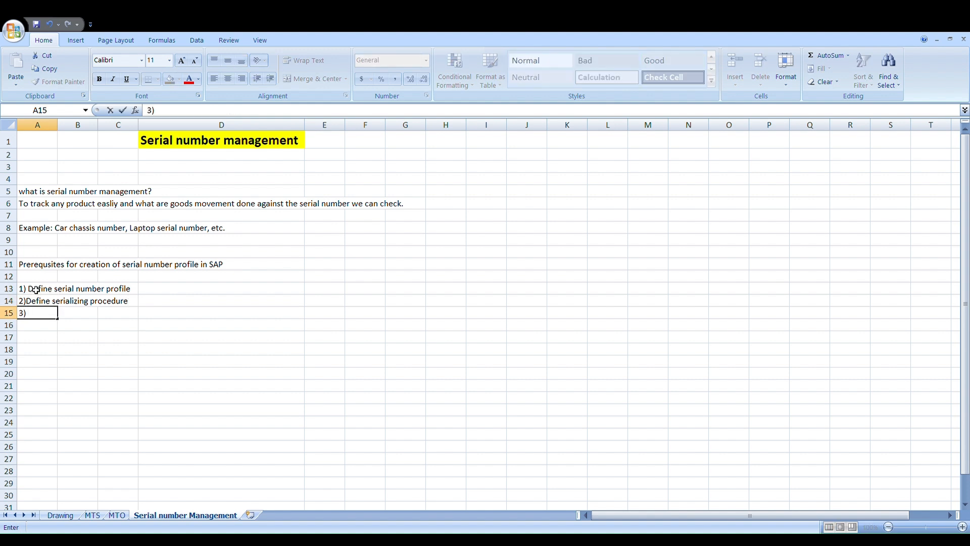
{"action": "type", "text": ") Assign serial ny"}
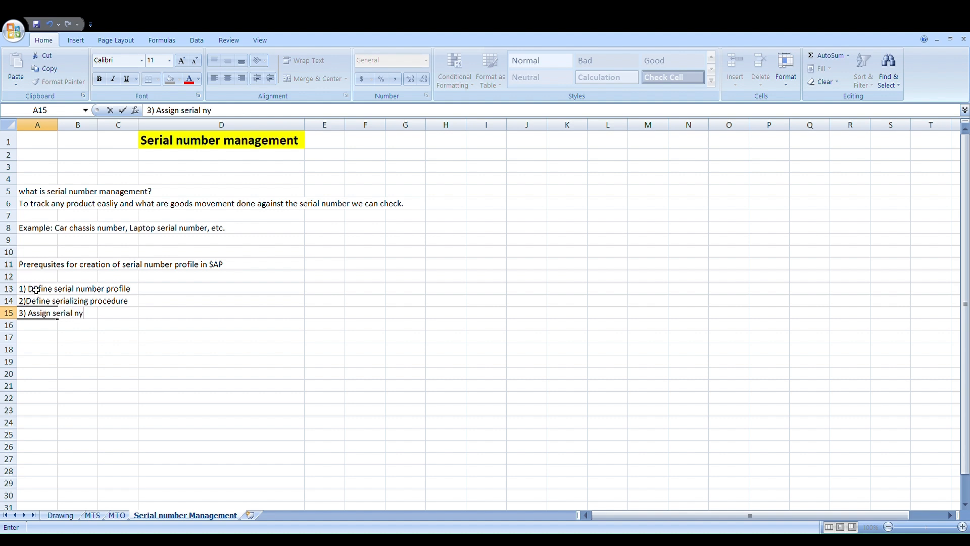
{"action": "key", "text": "BackSpace"}
{"action": "type", "text": "umber profle"}
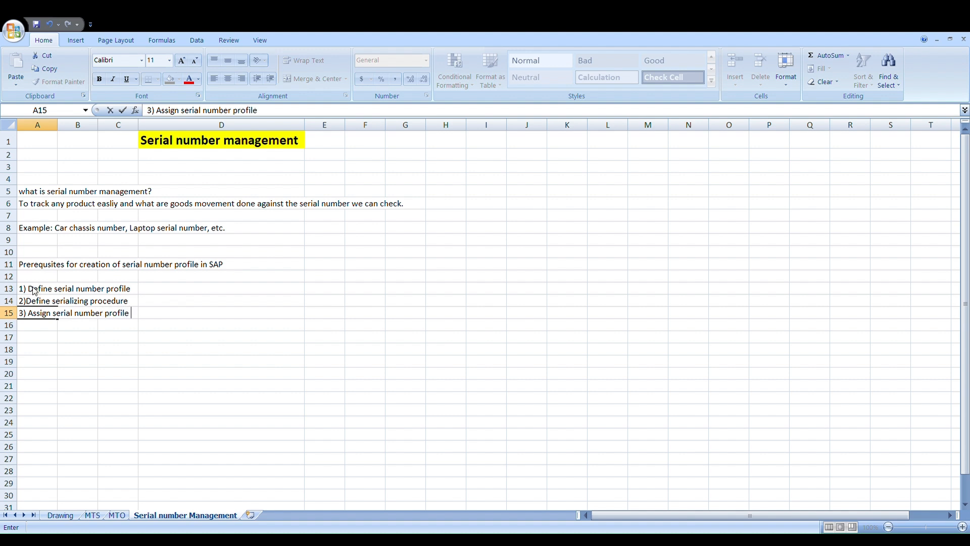
{"action": "type", "text": "in SAP mateerial"}
{"action": "key", "text": "BackSpace"}
{"action": "key", "text": "BackSpace"}
{"action": "key", "text": "BackSpace"}
{"action": "key", "text": "BackSpace"}
{"action": "key", "text": "BackSpace"}
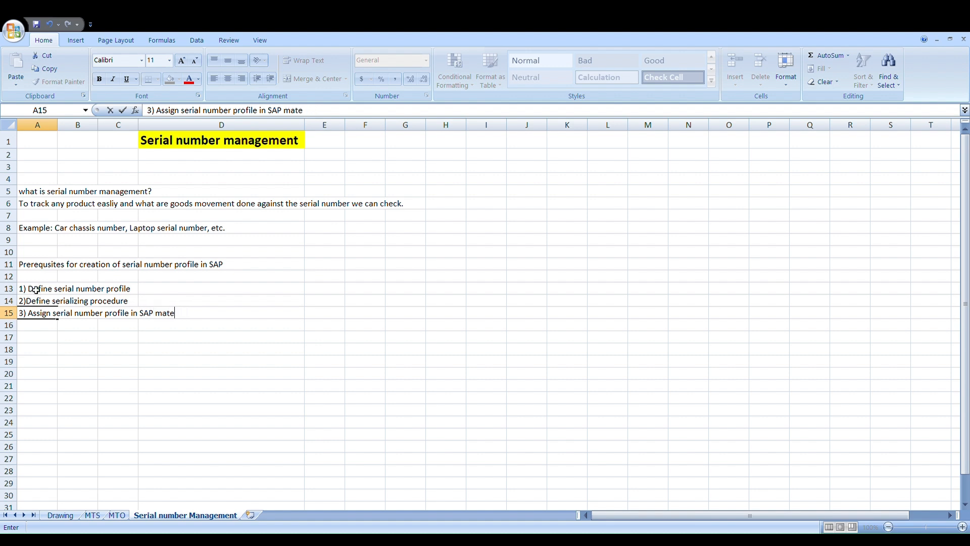
{"action": "type", "text": "rial master (Workschu"}
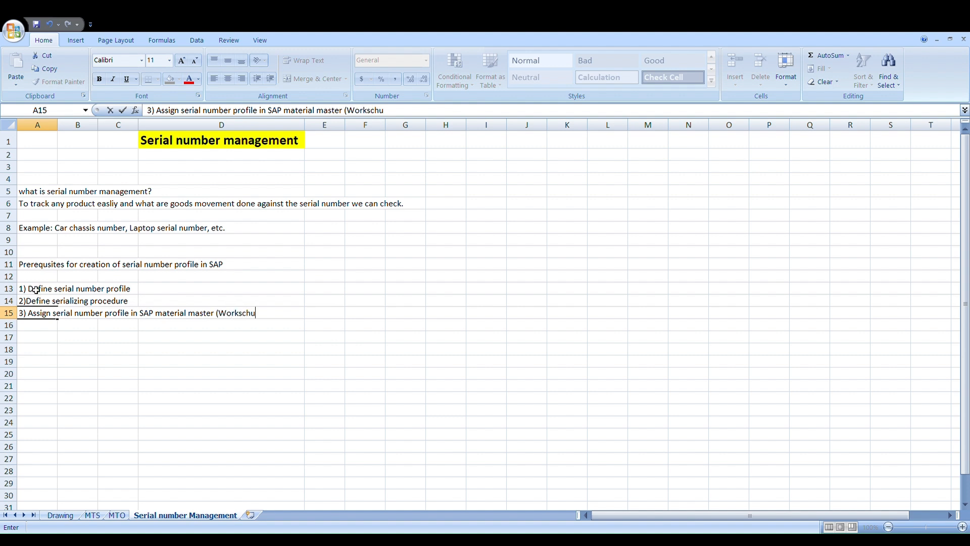
{"action": "type", "text": "dling view)"}
{"action": "key", "text": "ctrl+Return"}
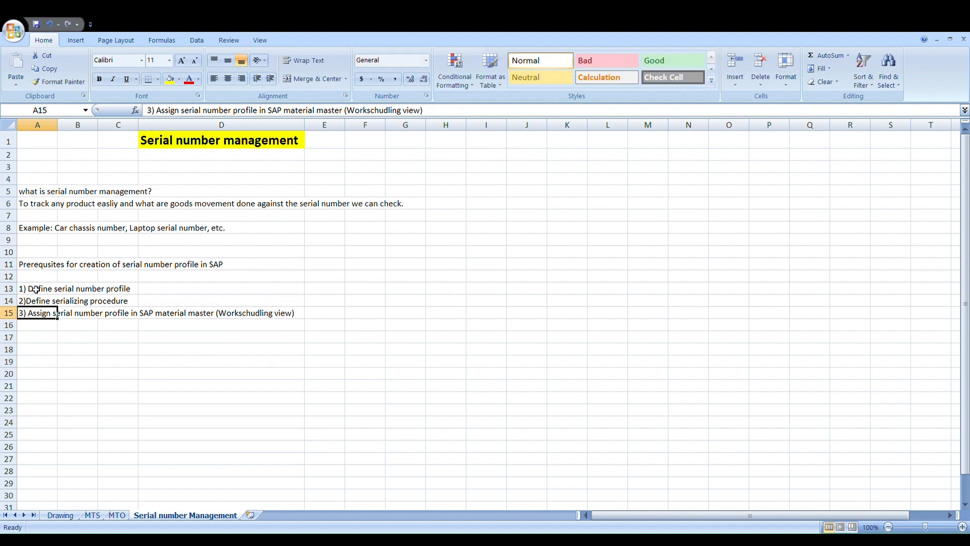
Step: Correct the view name in the third prerequisite in cell A15 so it reads "(Workscehduling view)"
{"action": "left_click", "coordinate": [377, 113]}
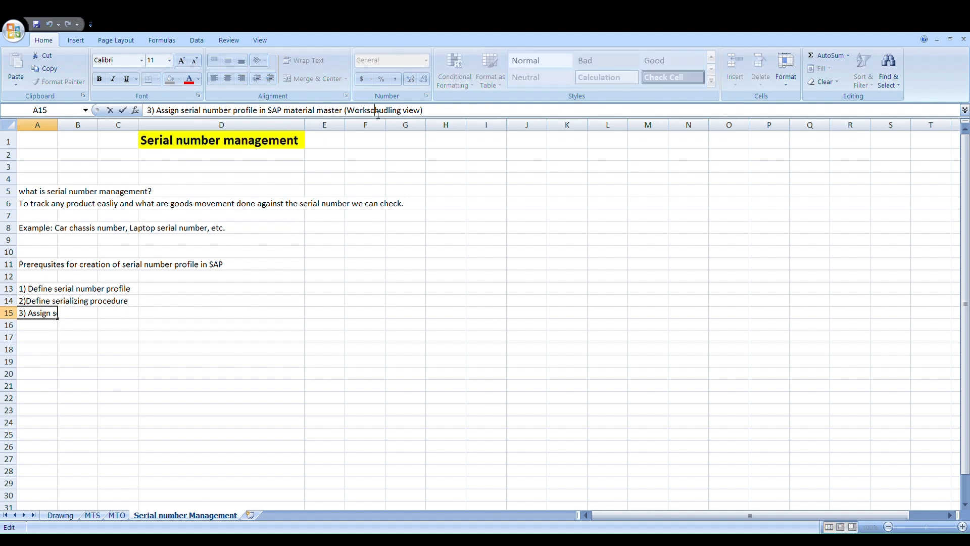
{"action": "type", "text": "e"}
{"action": "key", "text": "Right"}
{"action": "key", "text": "Right"}
{"action": "key", "text": "Right"}
{"action": "key", "text": "BackSpace"}
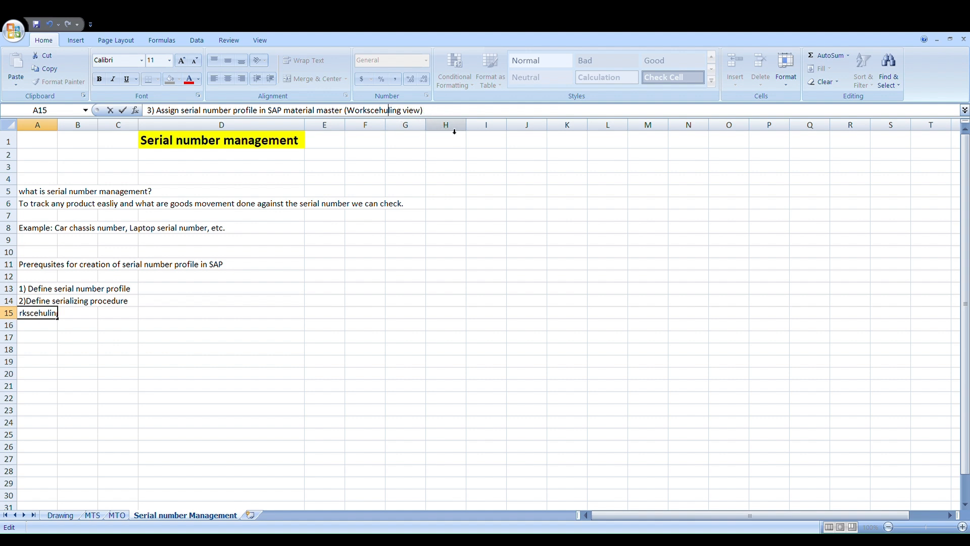
{"action": "key", "text": "BackSpace"}
{"action": "type", "text": "du"}
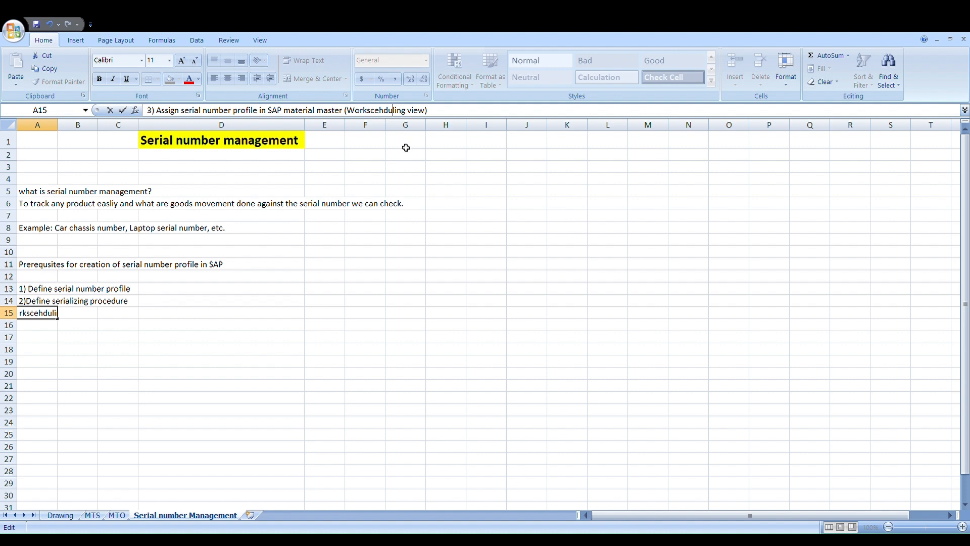
{"action": "left_click", "coordinate": [122, 300]}
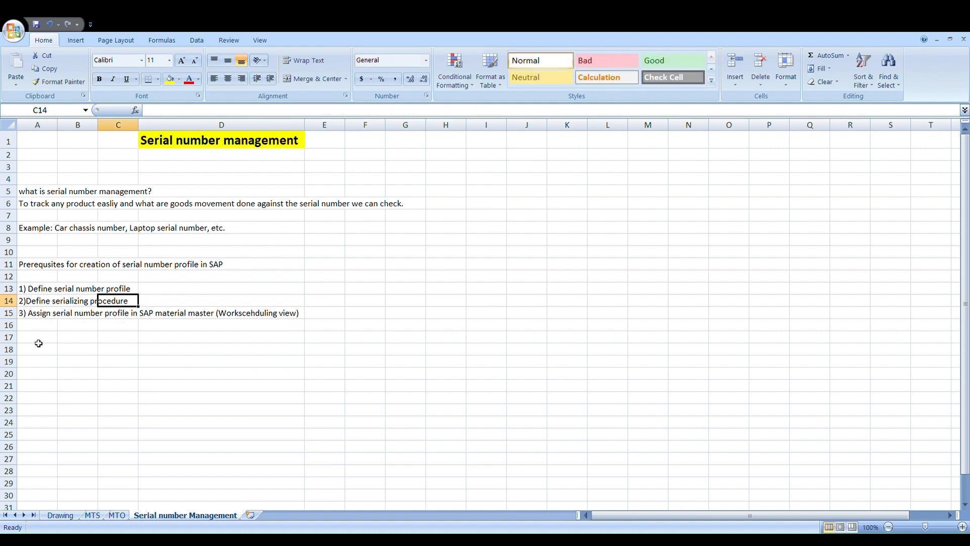
Step: Enter the fourth prerequisite, "4) Serial number generation in production order", in cell A16
{"action": "left_click", "coordinate": [33, 327]}
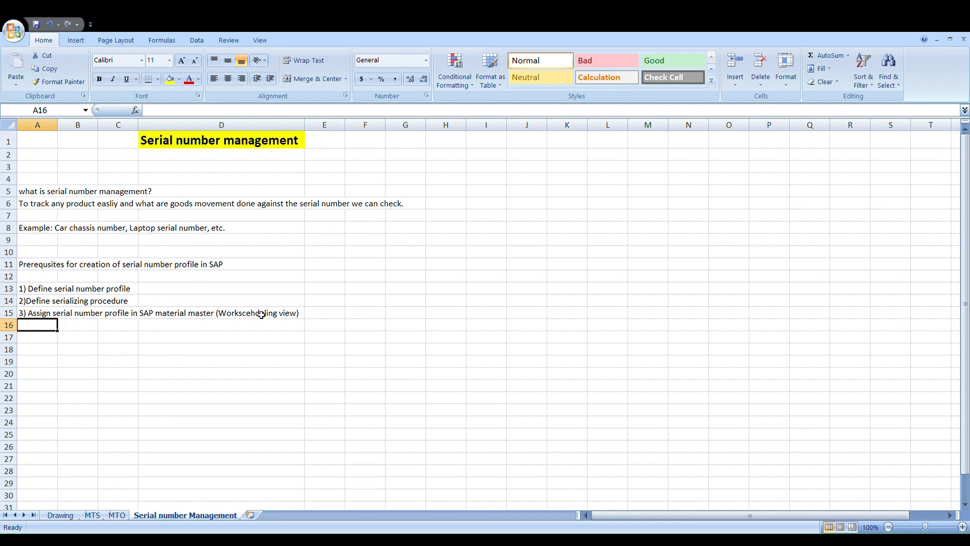
{"action": "type", "text": "4"}
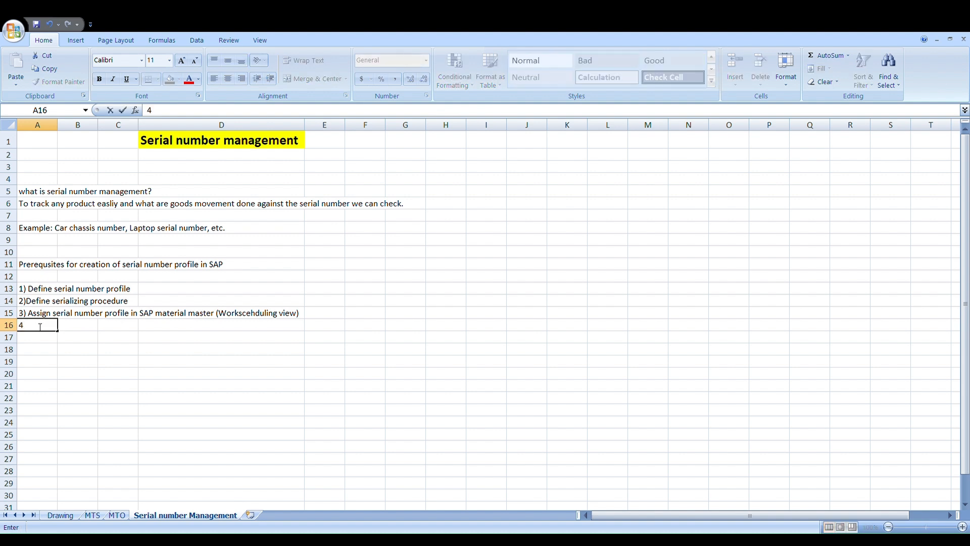
{"action": "type", "text": ") Ser"}
{"action": "type", "text": "ial numbe"}
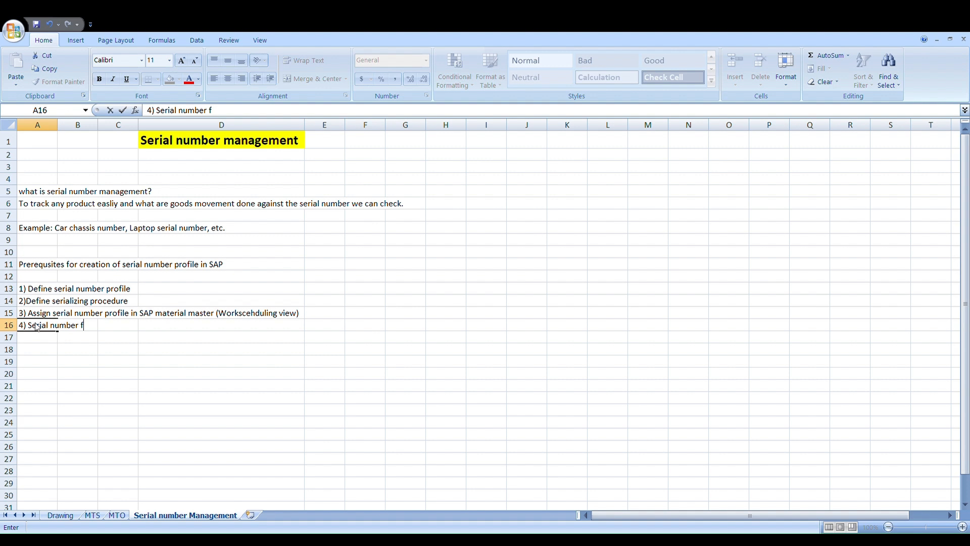
{"action": "type", "text": "r ger"}
{"action": "key", "text": "BackSpace"}
{"action": "key", "text": "BackSpace"}
{"action": "type", "text": "eneration in pr"}
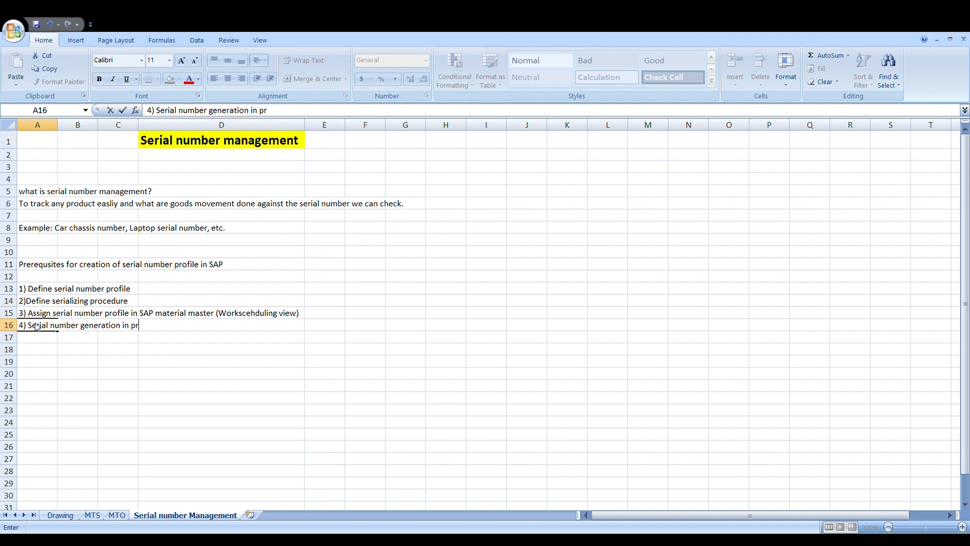
{"action": "type", "text": "oduction order"}
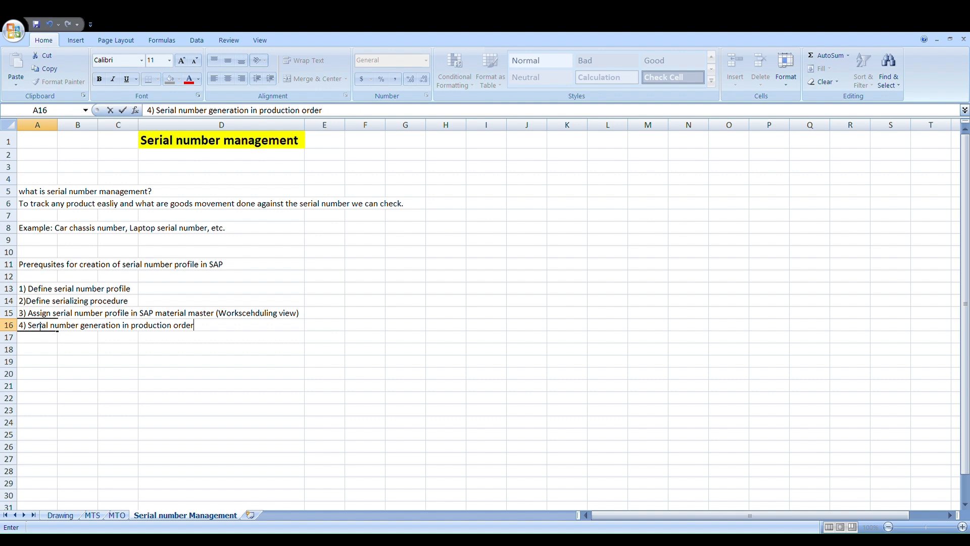
{"action": "key", "text": "Return"}
Step: Enter the fifth prerequisite, "5) Serial number history in T-code IQ09.", in cell A17
{"action": "type", "text": "5"}
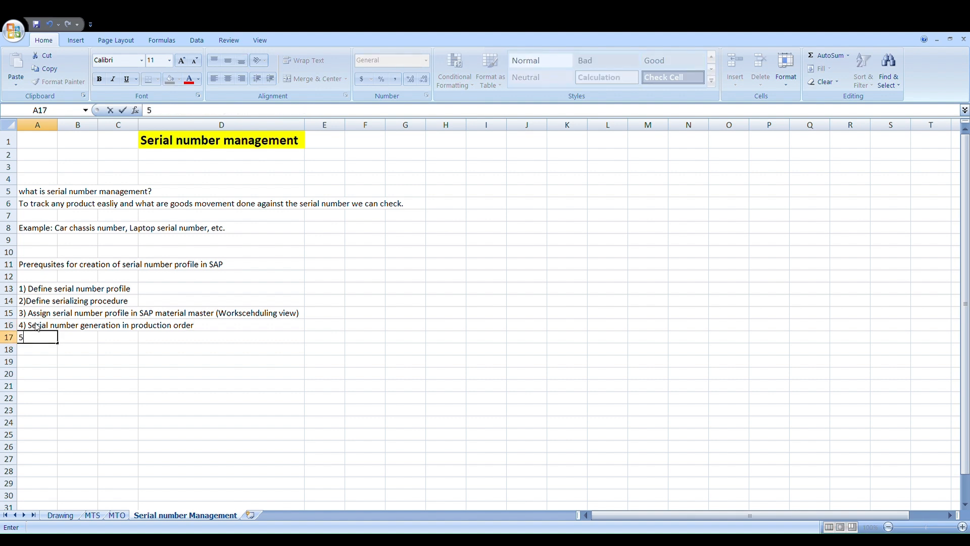
{"action": "type", "text": ") Serual"}
{"action": "key", "text": "BackSpace"}
{"action": "key", "text": "BackSpace"}
{"action": "key", "text": "BackSpace"}
{"action": "type", "text": "ial num"}
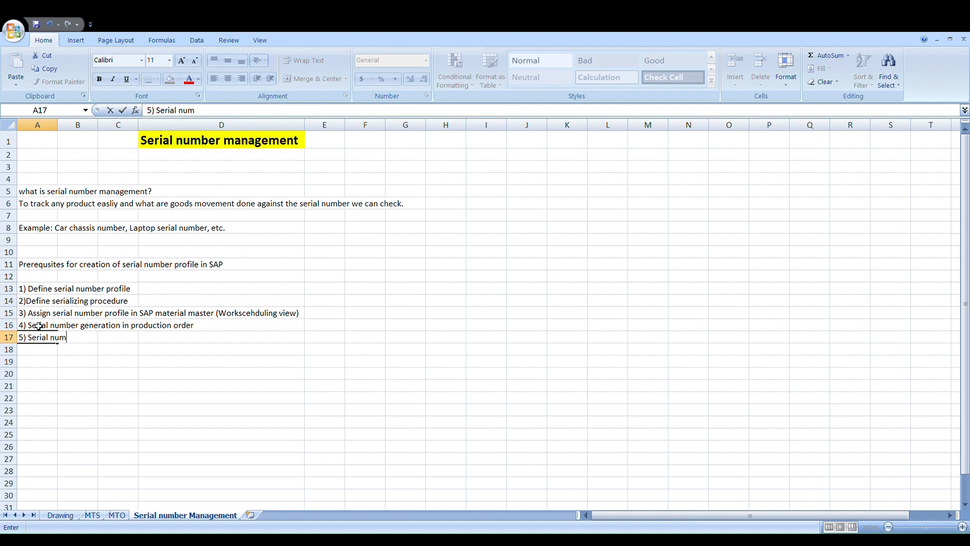
{"action": "type", "text": "ber history in"}
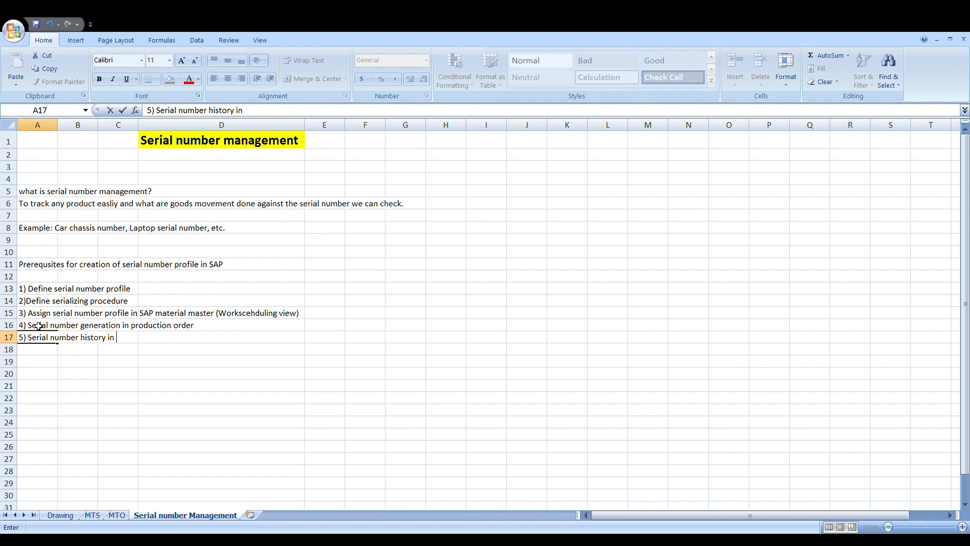
{"action": "type", "text": " T-code IQ09."}
{"action": "left_click", "coordinate": [38, 290]}
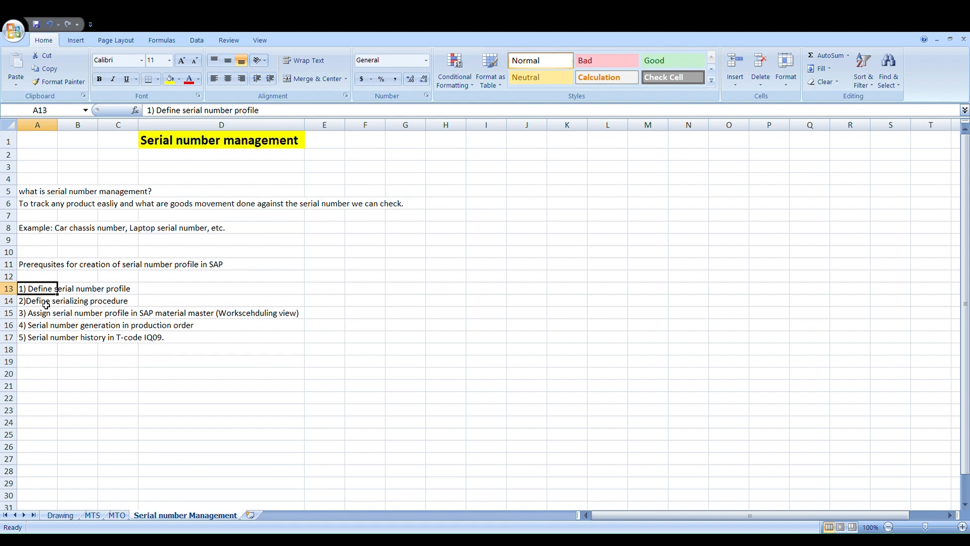
{"action": "left_click", "coordinate": [46, 305]}
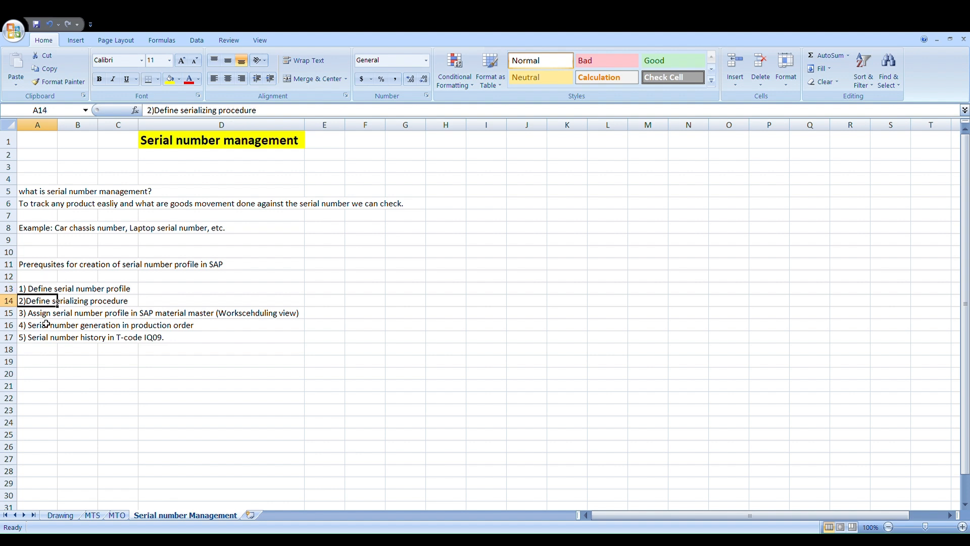
{"action": "left_click_drag", "start_coordinate": [36, 294], "coordinate": [51, 337]}
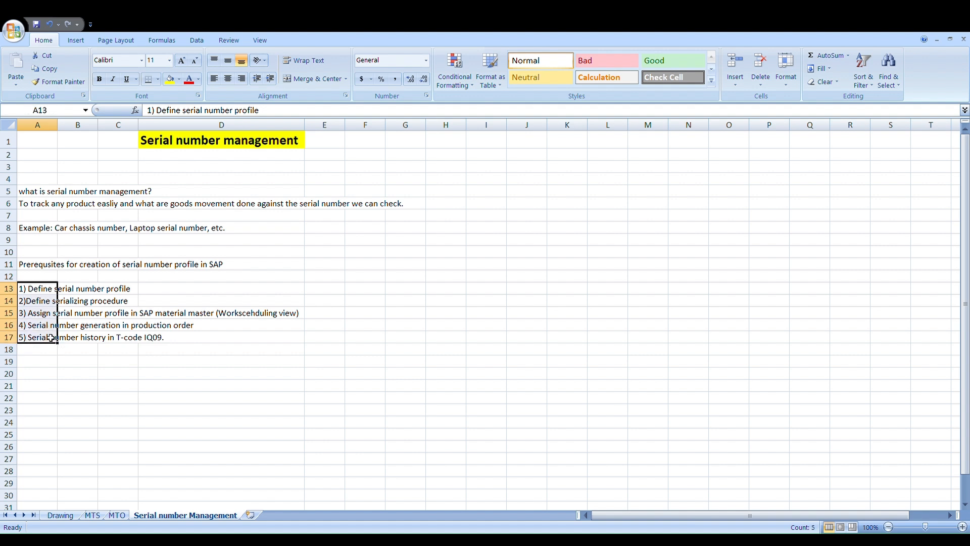
{"action": "left_click", "coordinate": [45, 291]}
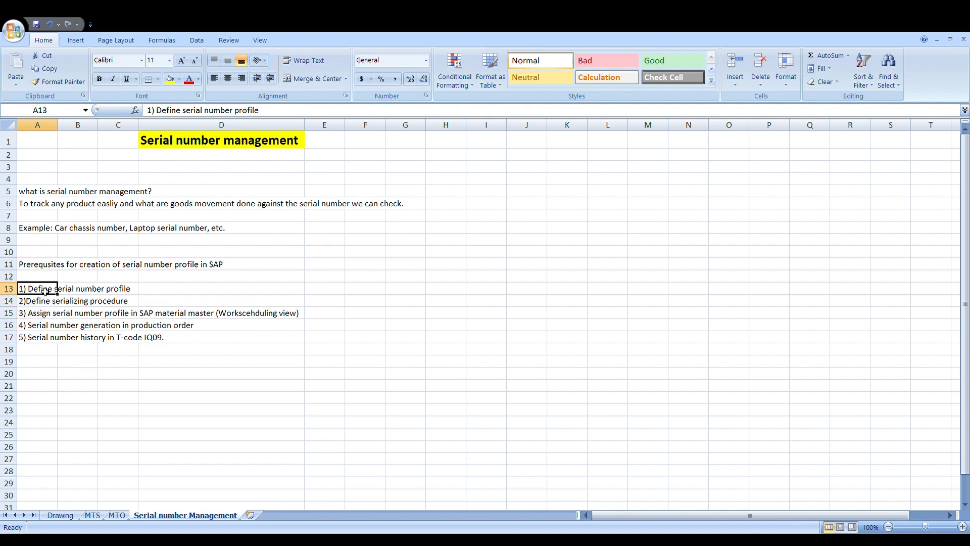
Step: Enter the note "SPRO - SAP Project reference object Guide" in cell A19
{"action": "left_click", "coordinate": [35, 363]}
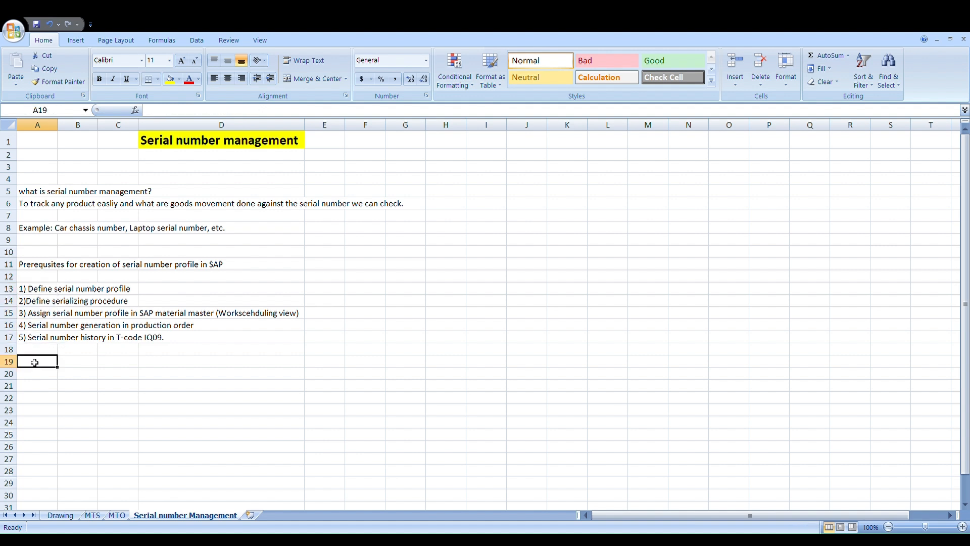
{"action": "type", "text": "SPRO"}
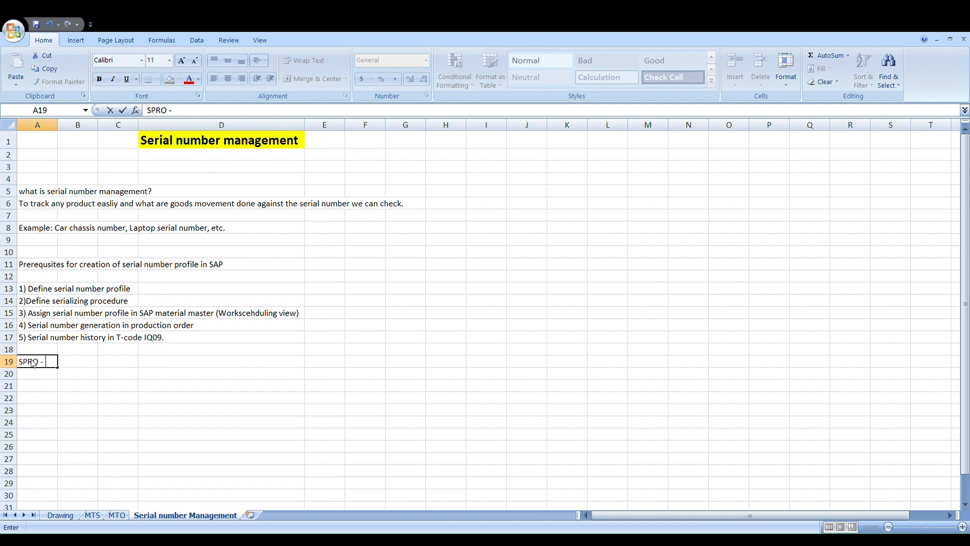
{"action": "type", "text": "- SAP Project refer"}
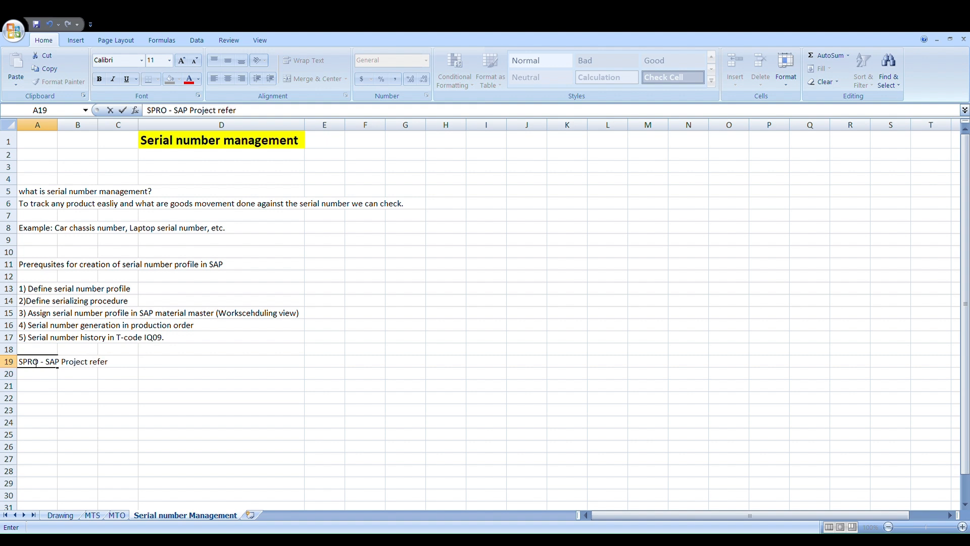
{"action": "type", "text": "ence"}
{"action": "key", "text": "BackSpace"}
{"action": "type", "text": "ject"}
{"action": "type", "text": "GU"}
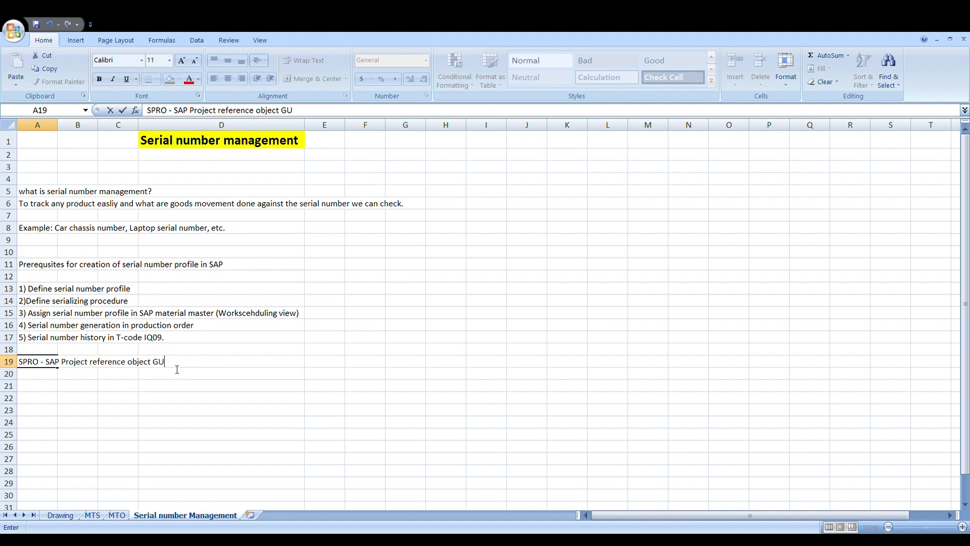
{"action": "key", "text": "BackSpace"}
{"action": "type", "text": "uide"}
{"action": "left_click_drag", "start_coordinate": [24, 364], "coordinate": [41, 368]}
{"action": "left_click", "coordinate": [29, 364]}
{"action": "key", "text": "Escape"}
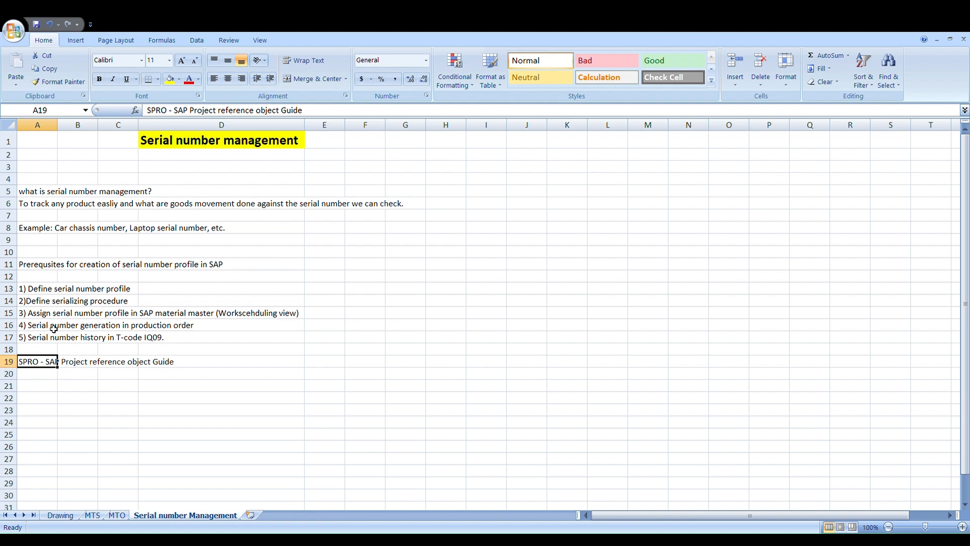
{"action": "left_click", "coordinate": [37, 375]}
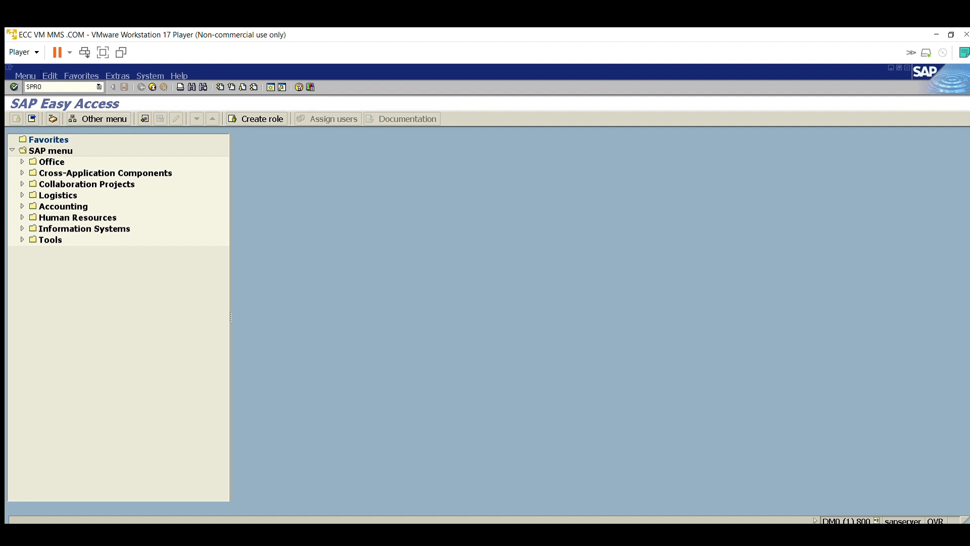
Step: In the SAP system, run transaction SPRO and display the SAP Reference IMG
{"action": "key", "text": "Return"}
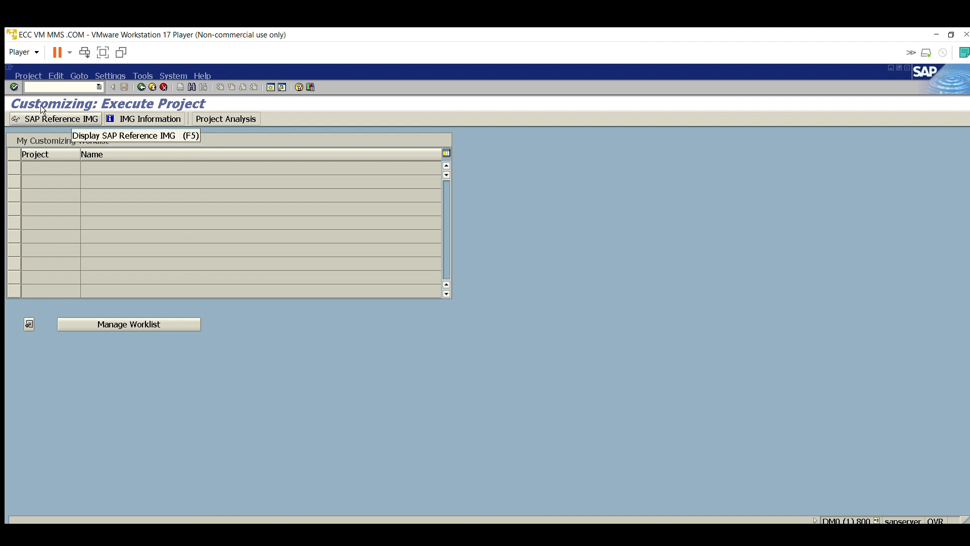
{"action": "left_click", "coordinate": [80, 115]}
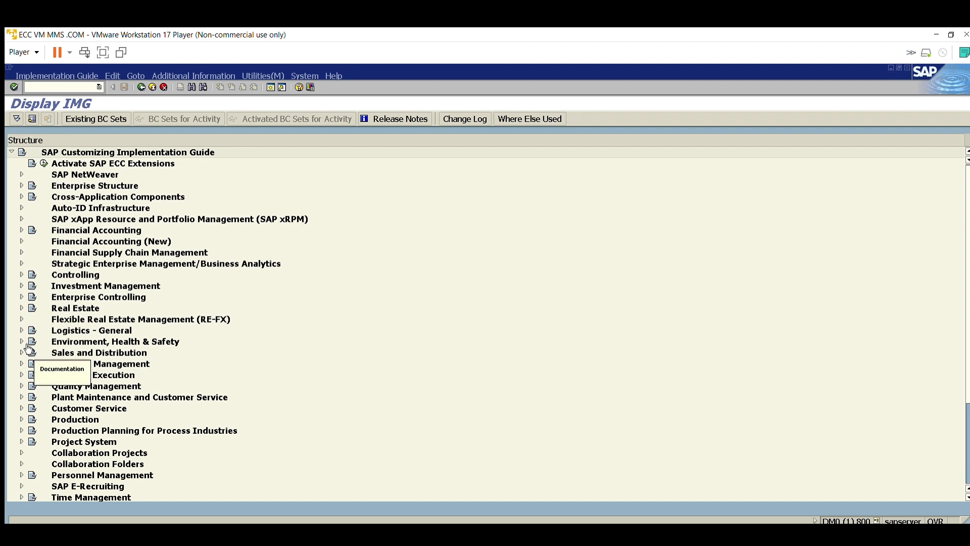
Step: Expand Plant Maintenance and Customer Service, Master Data, and Technical Objects in the IMG structure, and select the Serial Number Management node
{"action": "left_click", "coordinate": [22, 363]}
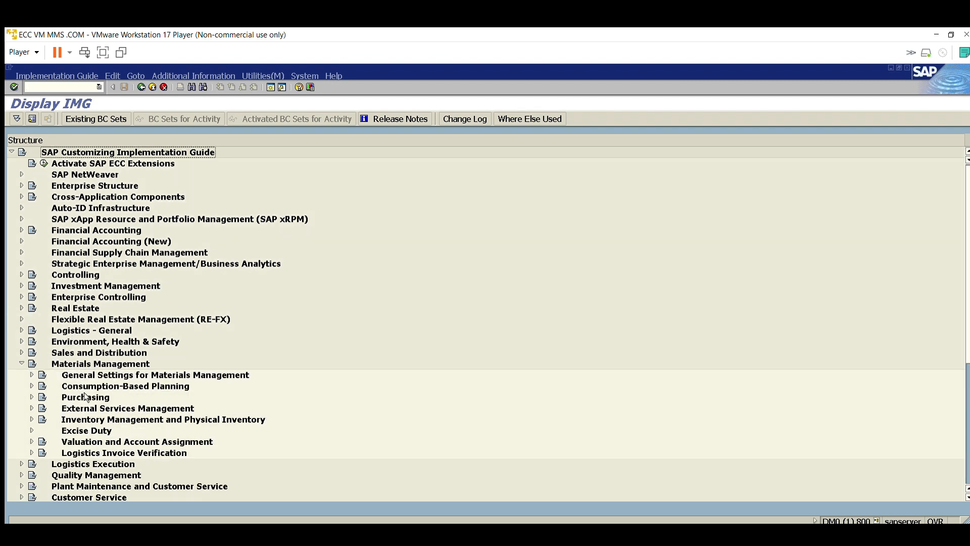
{"action": "left_click", "coordinate": [22, 362]}
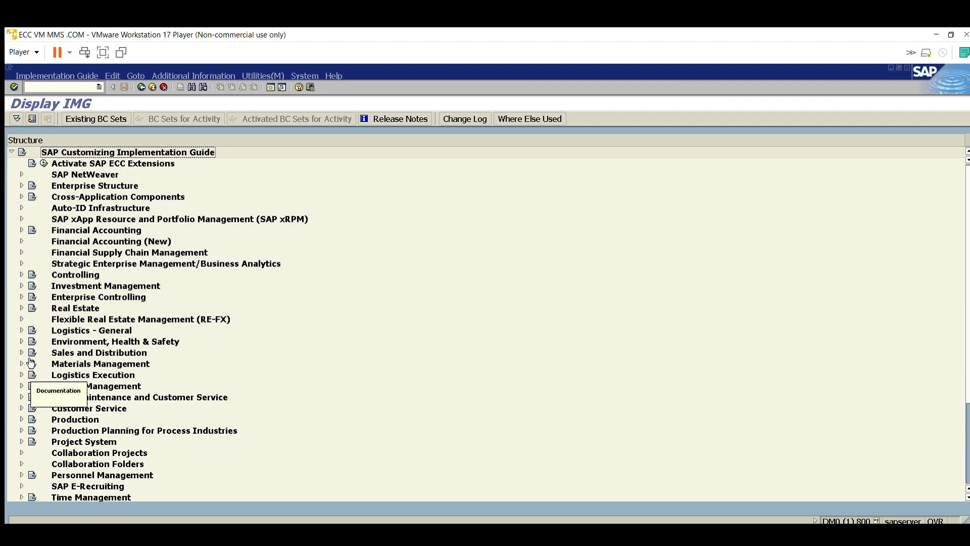
{"action": "scroll", "coordinate": [31, 381], "scroll_direction": "down", "scroll_amount": 2}
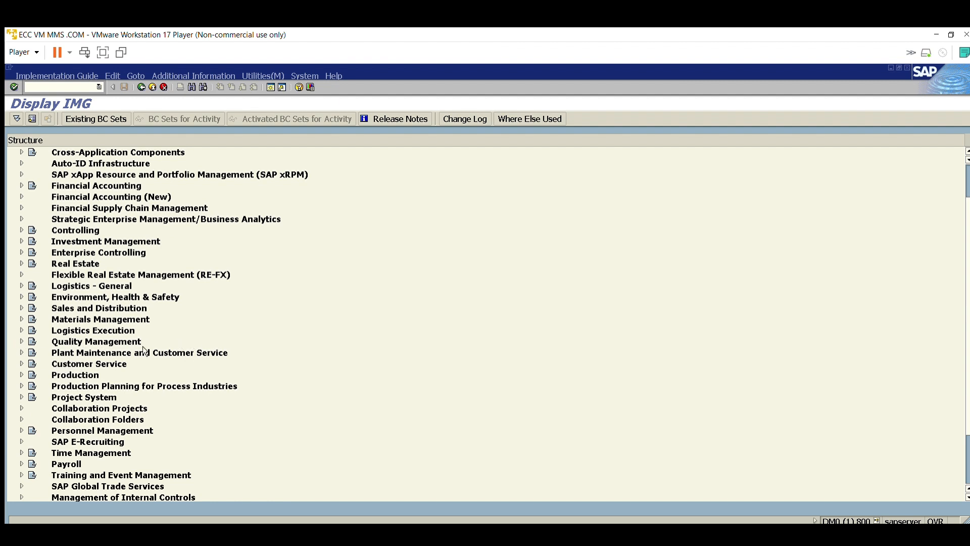
{"action": "left_click", "coordinate": [22, 352]}
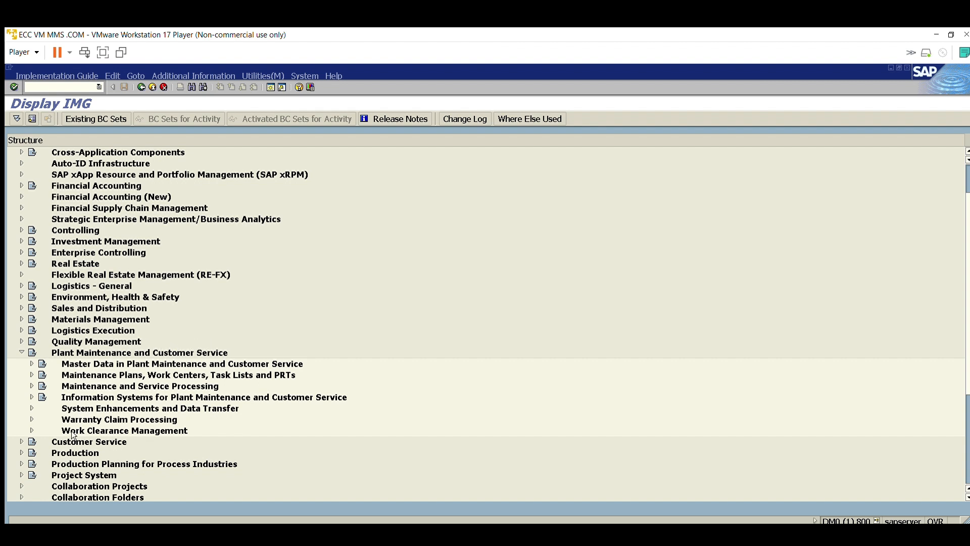
{"action": "scroll", "coordinate": [89, 393], "scroll_direction": "down", "scroll_amount": 1}
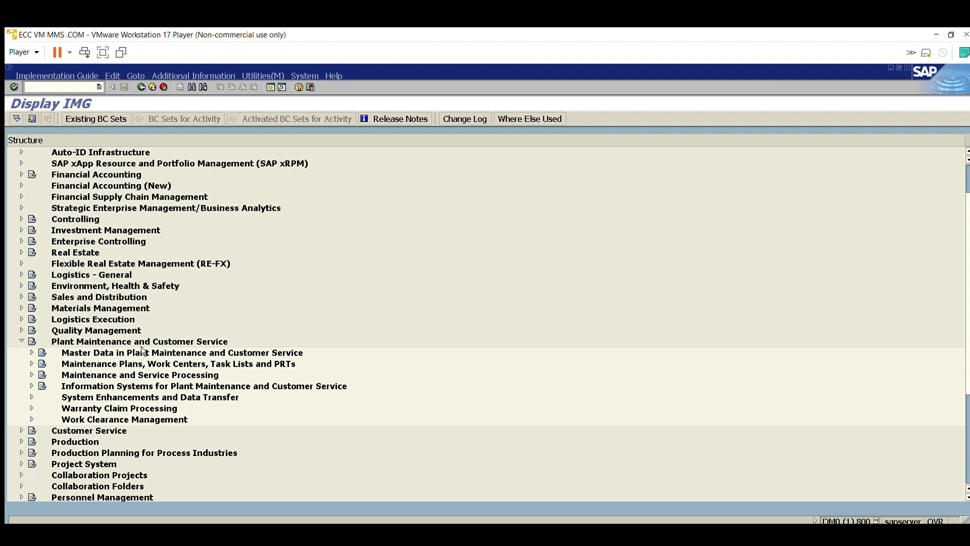
{"action": "left_click", "coordinate": [106, 350]}
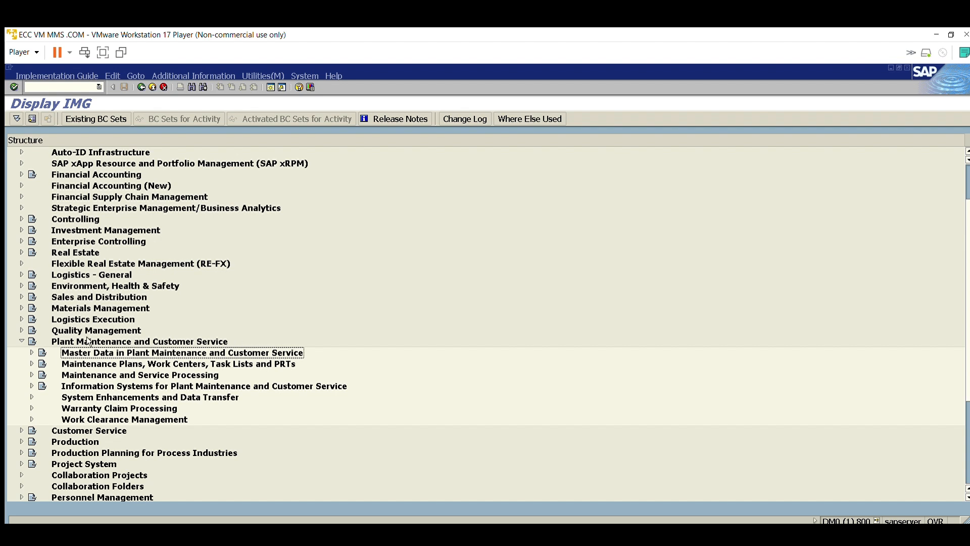
{"action": "left_click", "coordinate": [31, 352]}
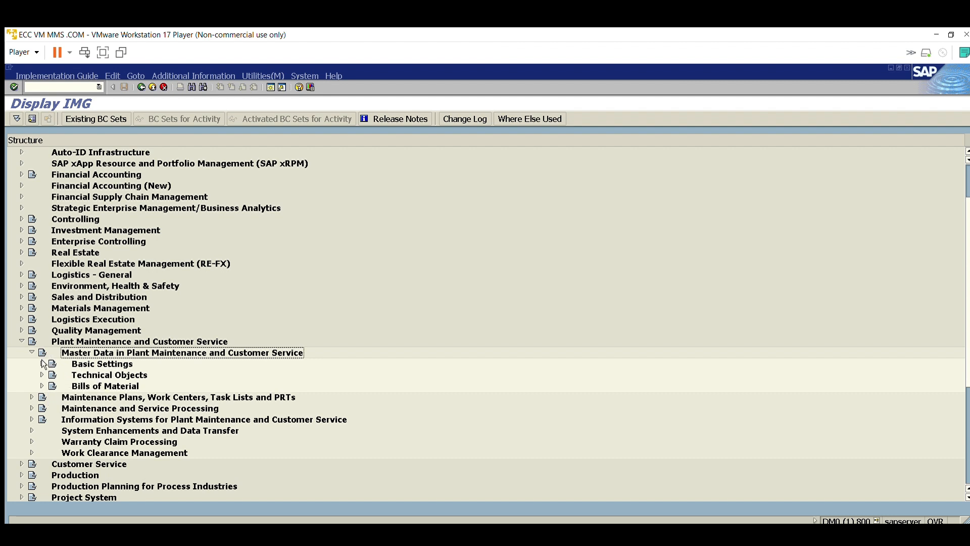
{"action": "left_click", "coordinate": [42, 375]}
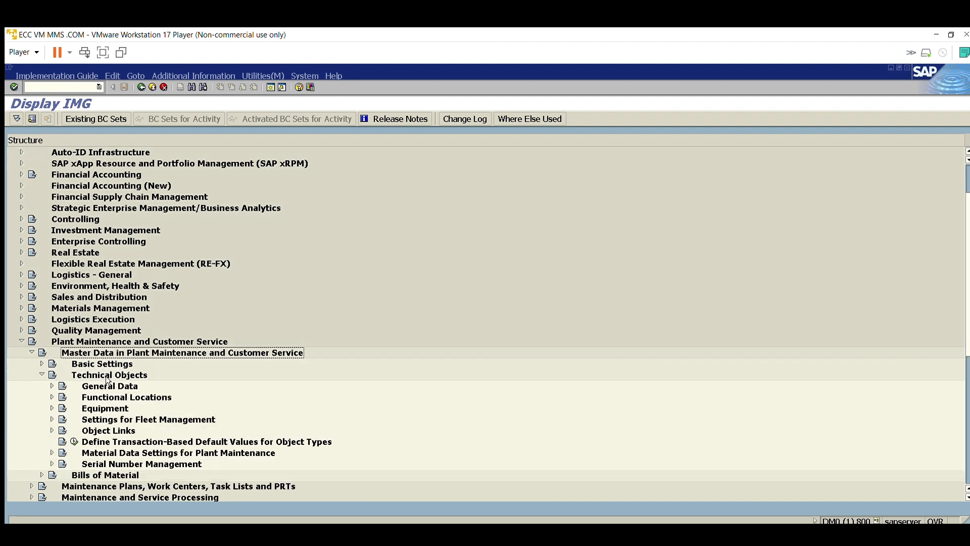
{"action": "scroll", "coordinate": [106, 379], "scroll_direction": "down", "scroll_amount": 1}
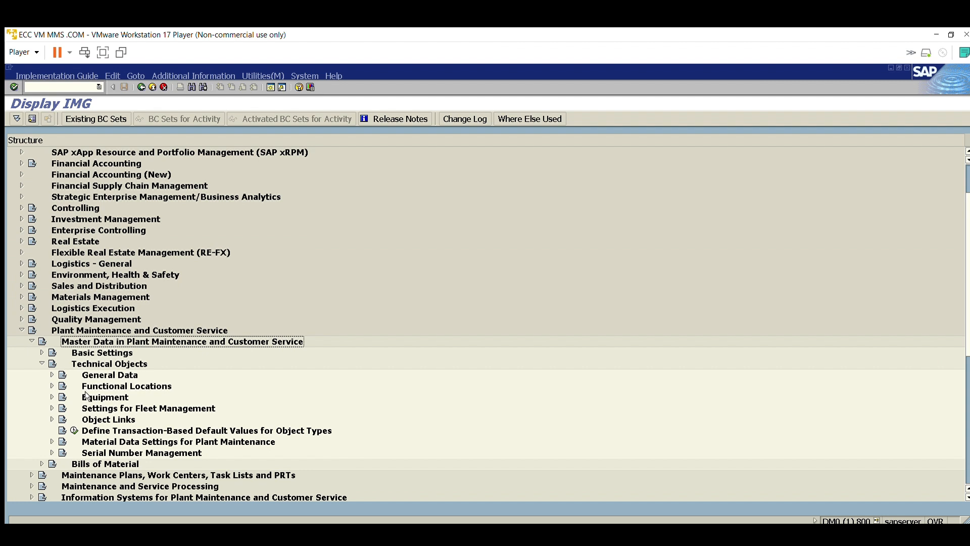
{"action": "scroll", "coordinate": [113, 411], "scroll_direction": "down", "scroll_amount": 1}
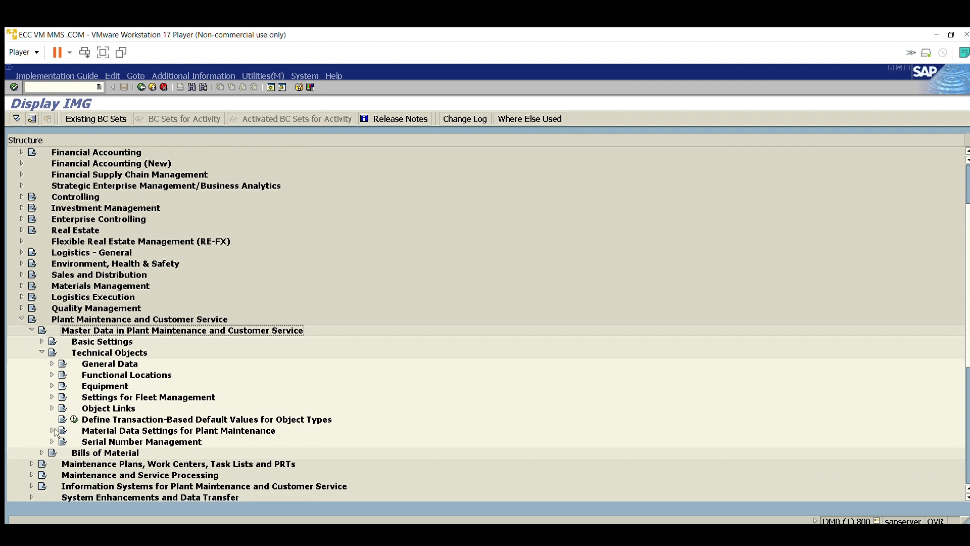
{"action": "left_click", "coordinate": [126, 441]}
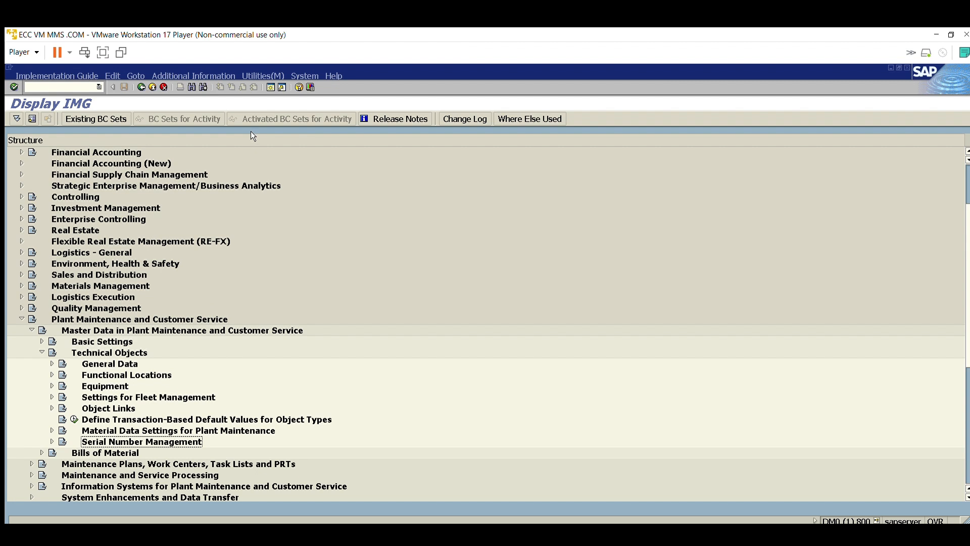
Step: Search the IMG structure for "serial number" and run Define Serial Number Profiles under Serial Number Management
{"action": "left_click", "coordinate": [192, 87]}
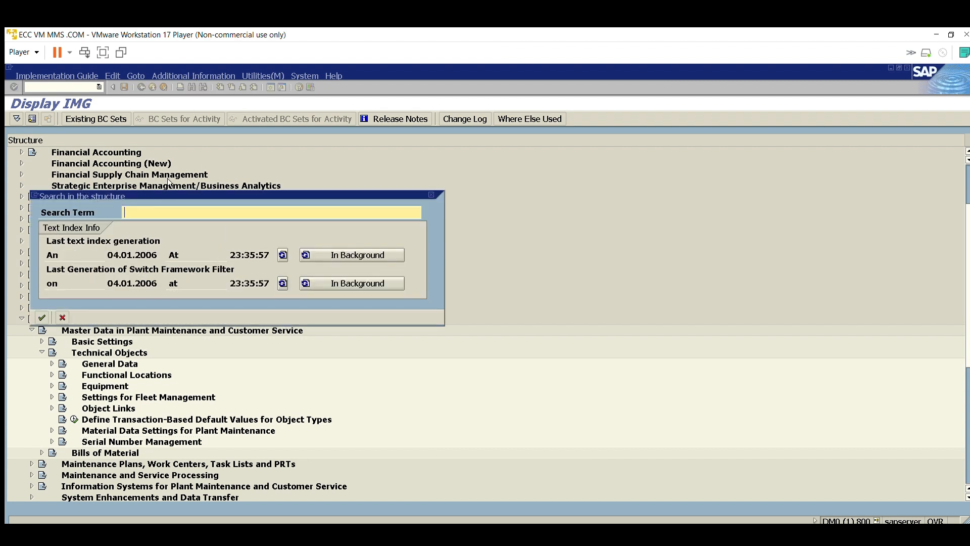
{"action": "left_click_drag", "start_coordinate": [168, 183], "coordinate": [458, 192]}
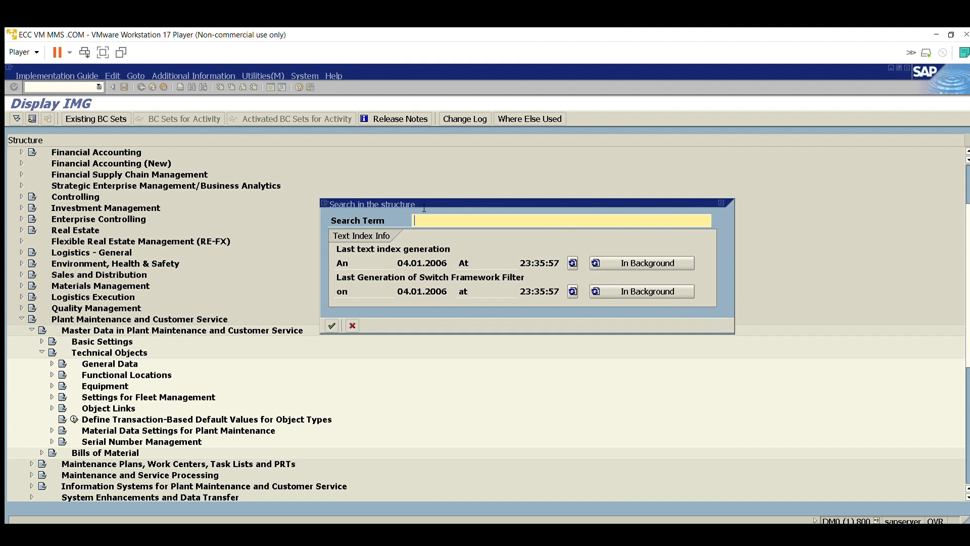
{"action": "type", "text": "serial number management"}
{"action": "key", "text": "Return"}
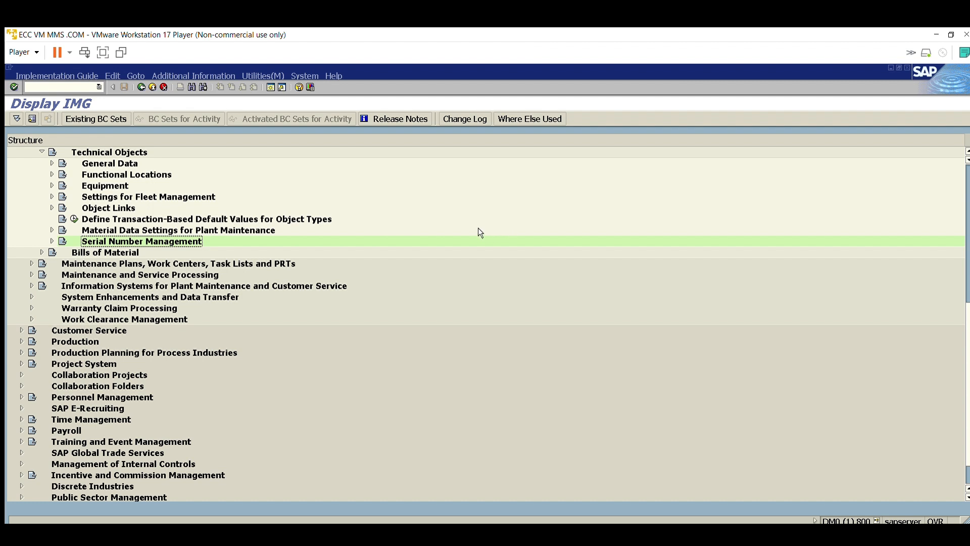
{"action": "left_click", "coordinate": [52, 238]}
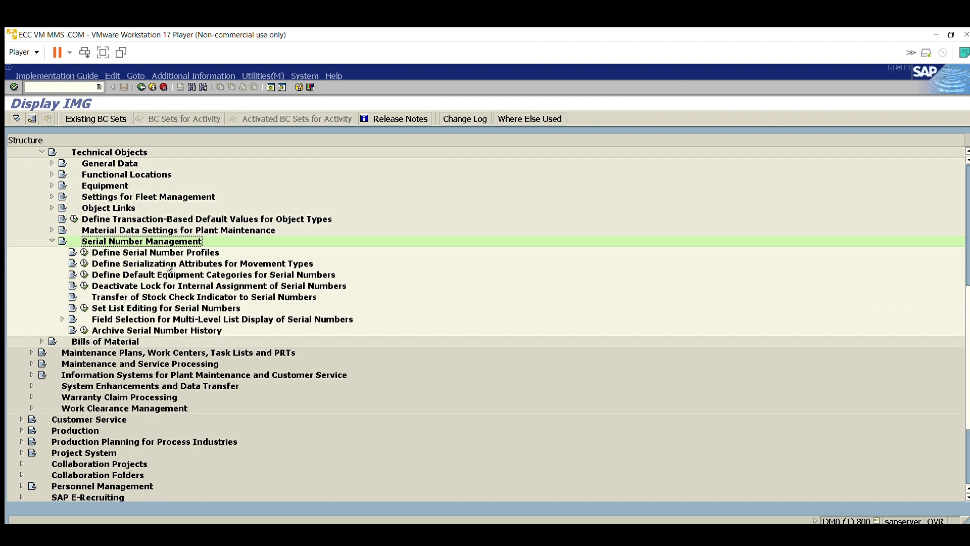
{"action": "left_click", "coordinate": [84, 252]}
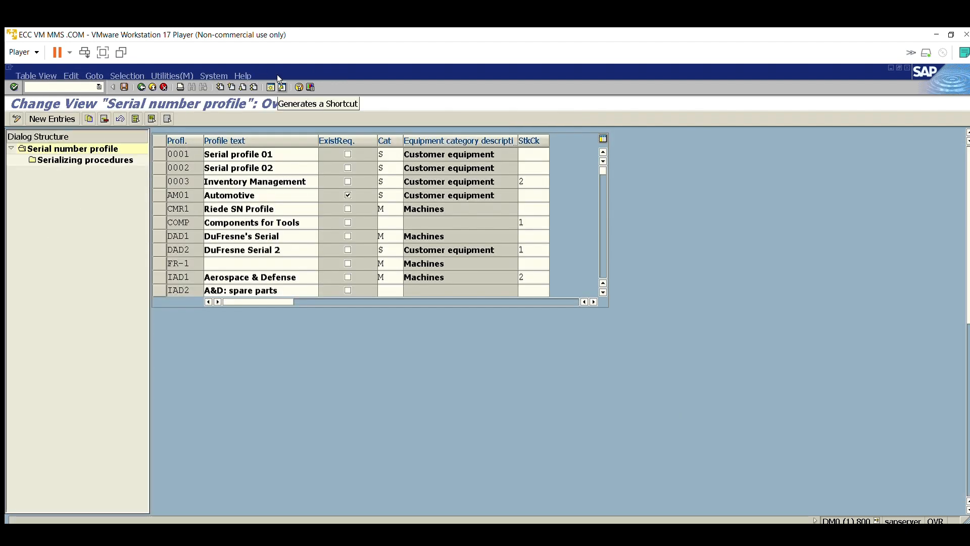
Step: Open a second SAP session and run transaction OIS2 in it
{"action": "left_click", "coordinate": [272, 87]}
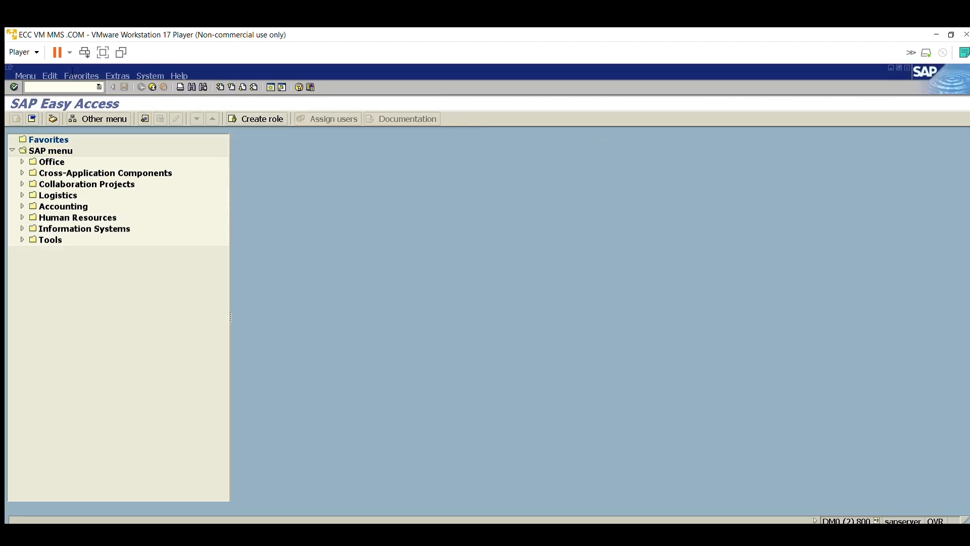
{"action": "type", "text": "ois2"}
{"action": "key", "text": "Return"}
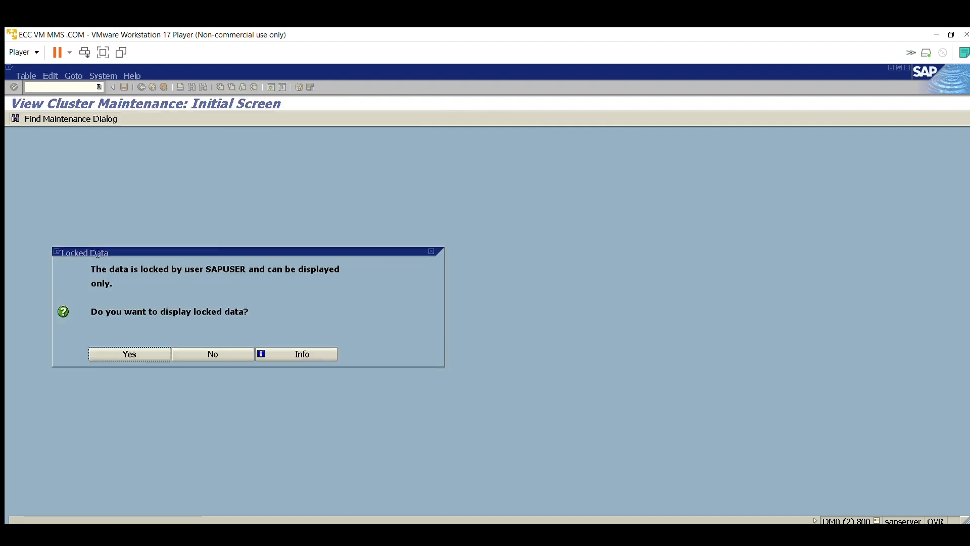
Step: Read the locked-data notice, display the serial number profiles in read-only mode, and return to the editable overview in the first session
{"action": "left_click_drag", "start_coordinate": [91, 268], "coordinate": [360, 268]}
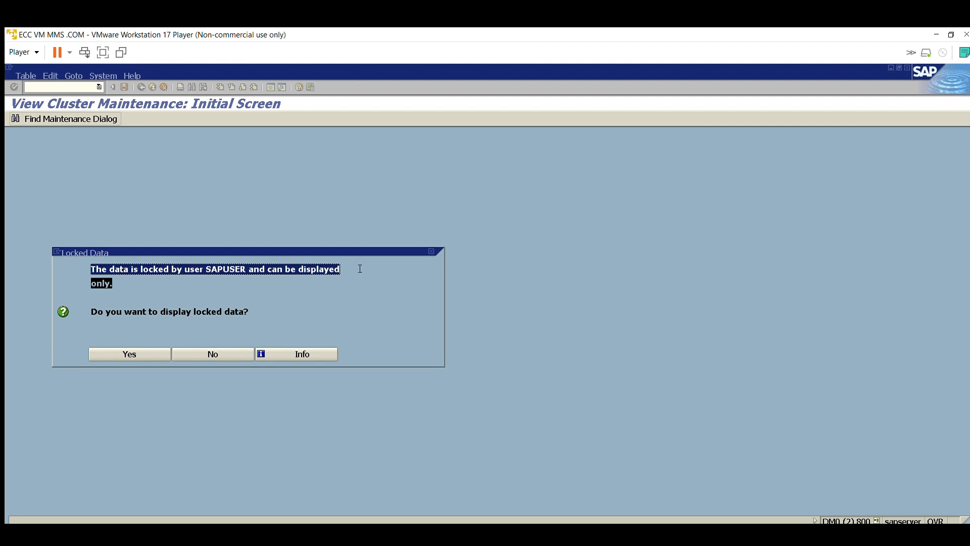
{"action": "left_click", "coordinate": [103, 289]}
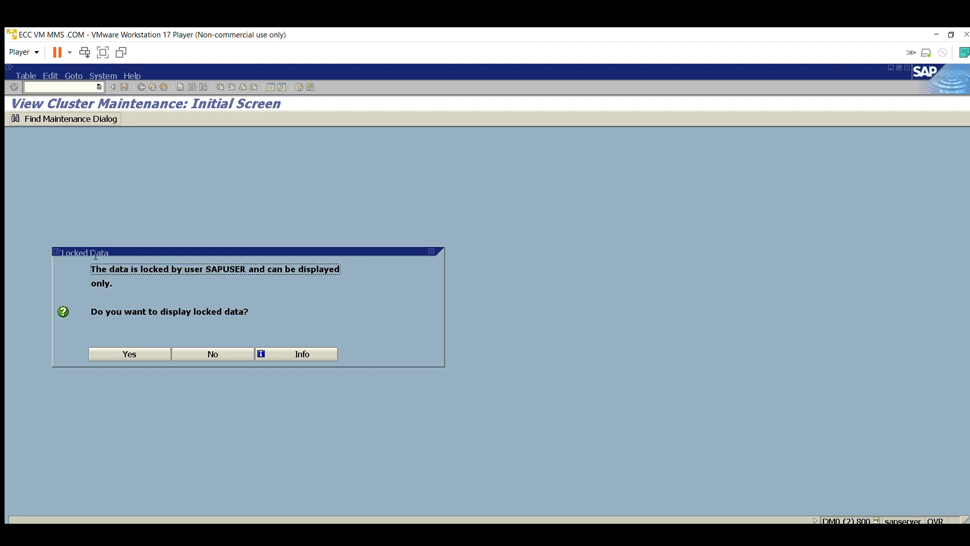
{"action": "left_click_drag", "start_coordinate": [91, 268], "coordinate": [352, 280]}
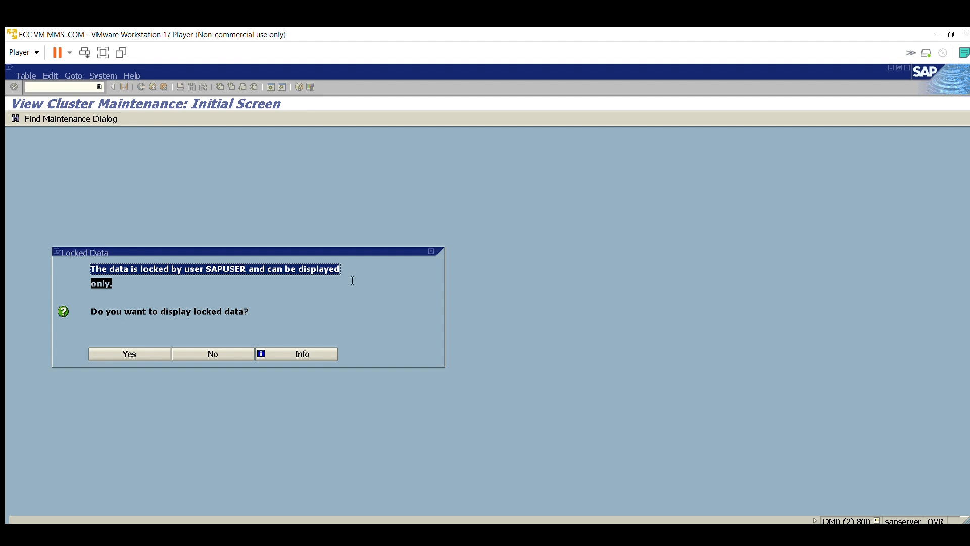
{"action": "left_click", "coordinate": [353, 280]}
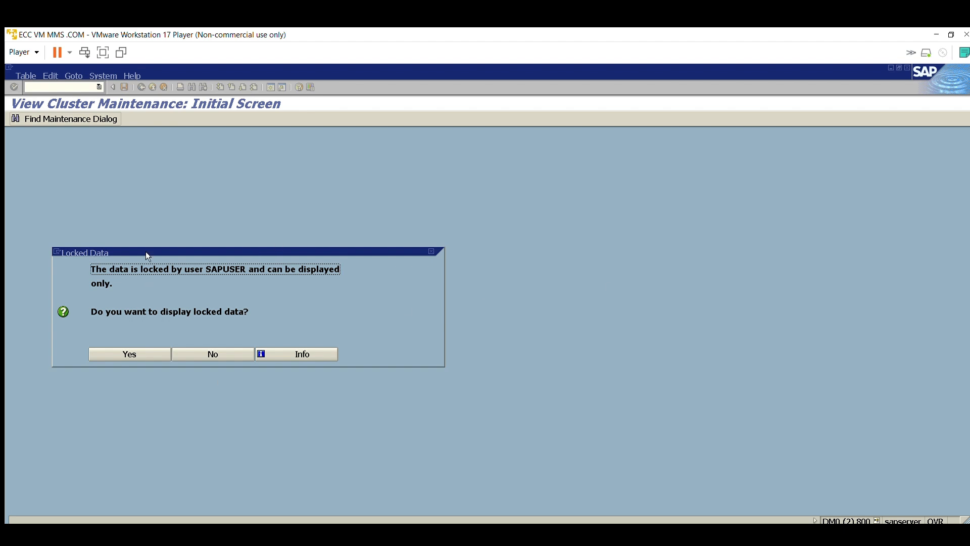
{"action": "left_click_drag", "start_coordinate": [206, 258], "coordinate": [249, 258]}
{"action": "left_click", "coordinate": [150, 353]}
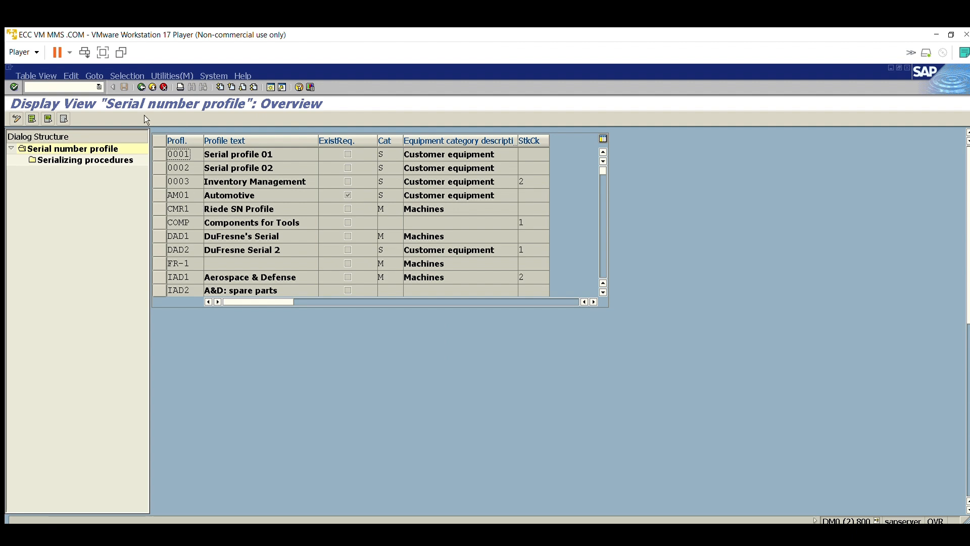
{"action": "left_click", "coordinate": [153, 87]}
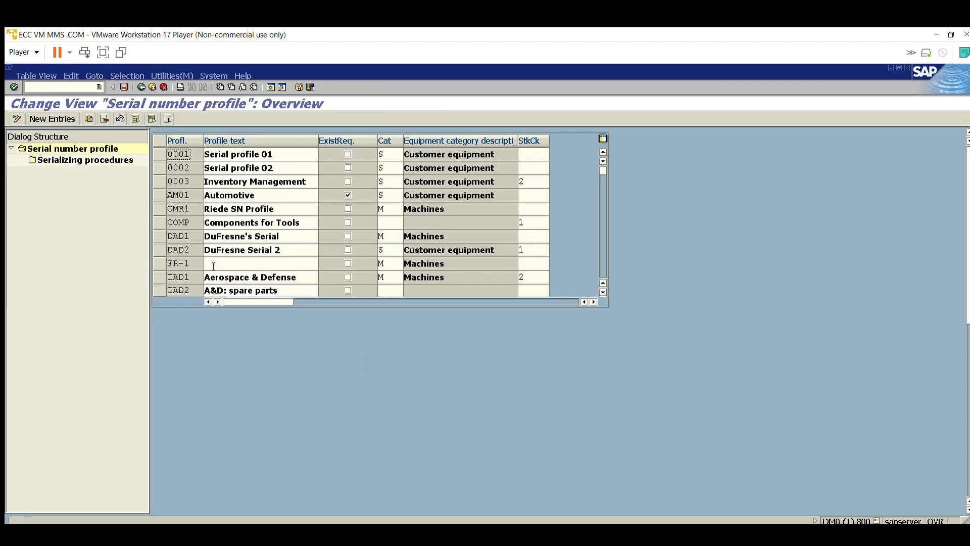
Step: Examine the profile codes and texts in the serial number profile overview, from profile 0001 through ZMED
{"action": "left_click", "coordinate": [160, 154]}
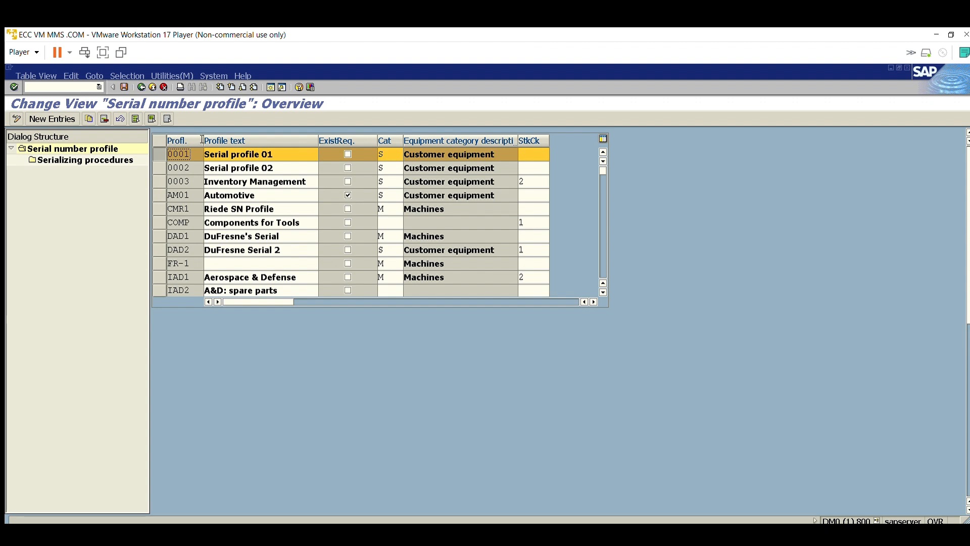
{"action": "left_click_drag", "start_coordinate": [188, 154], "coordinate": [169, 141]}
{"action": "left_click", "coordinate": [170, 145]}
{"action": "scroll", "coordinate": [223, 241], "scroll_direction": "down", "scroll_amount": 12}
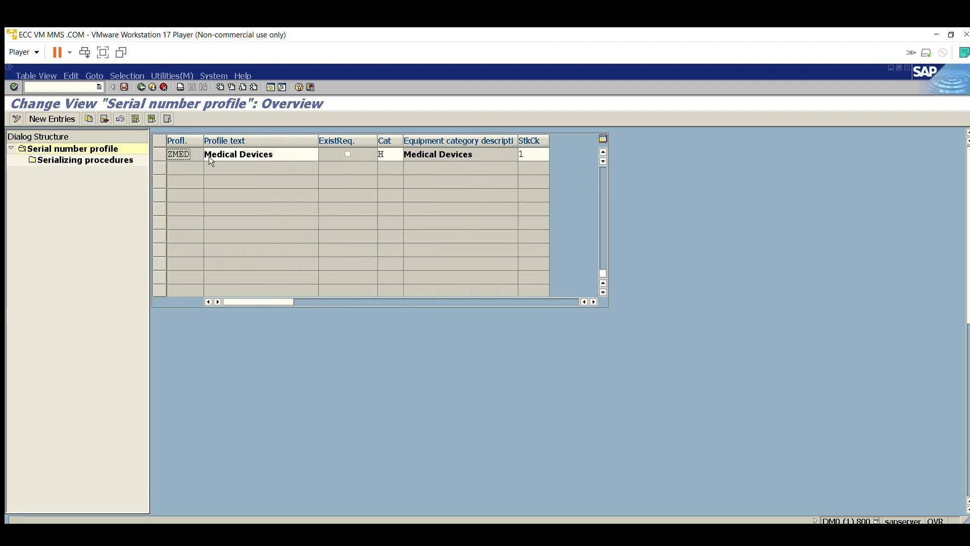
{"action": "scroll", "coordinate": [189, 154], "scroll_direction": "up", "scroll_amount": 3}
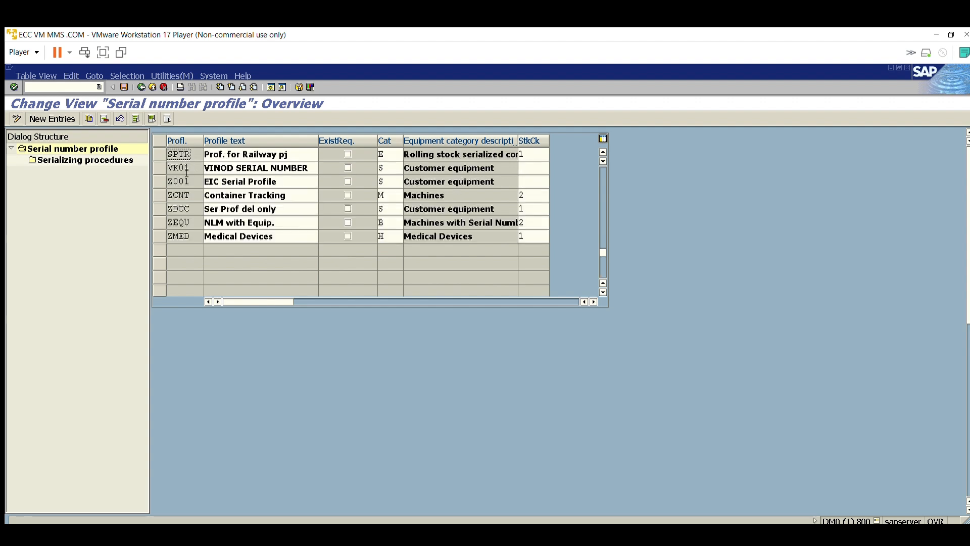
{"action": "left_click_drag", "start_coordinate": [190, 236], "coordinate": [180, 223]}
{"action": "left_click", "coordinate": [183, 235]}
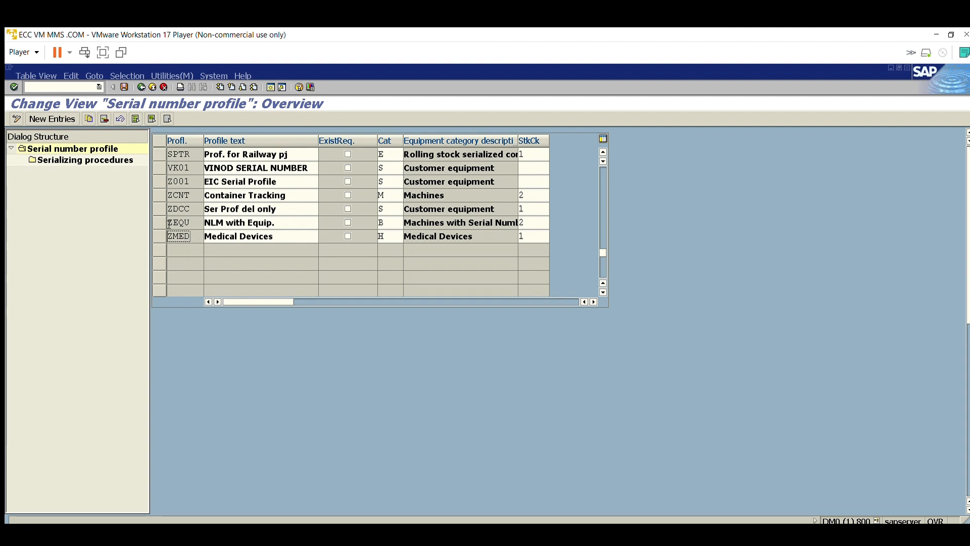
{"action": "left_click_drag", "start_coordinate": [190, 238], "coordinate": [192, 225]}
{"action": "left_click", "coordinate": [186, 237]}
{"action": "key", "text": "Tab"}
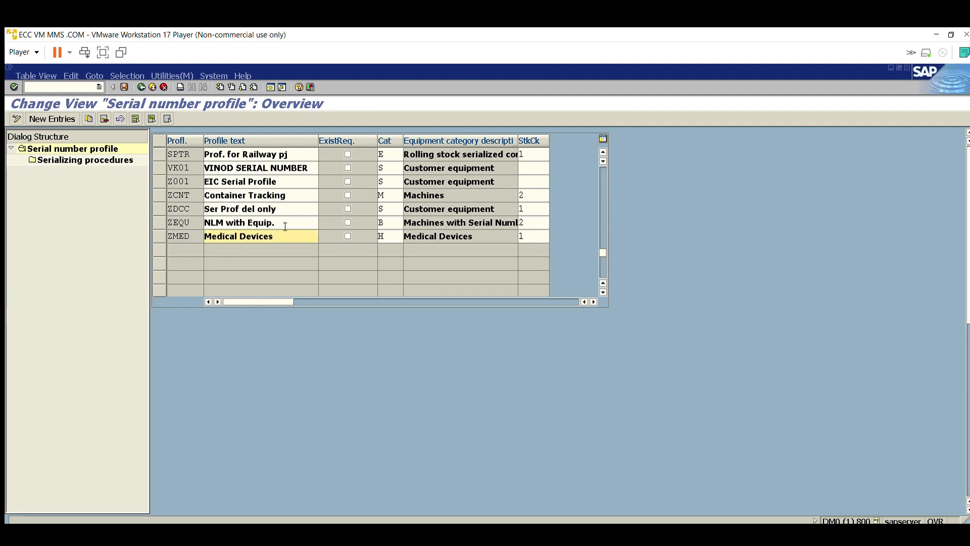
Step: Examine the equipment category and its description for the serial number profiles, particularly PM1 and PP01
{"action": "scroll", "coordinate": [285, 227], "scroll_direction": "up", "scroll_amount": 3}
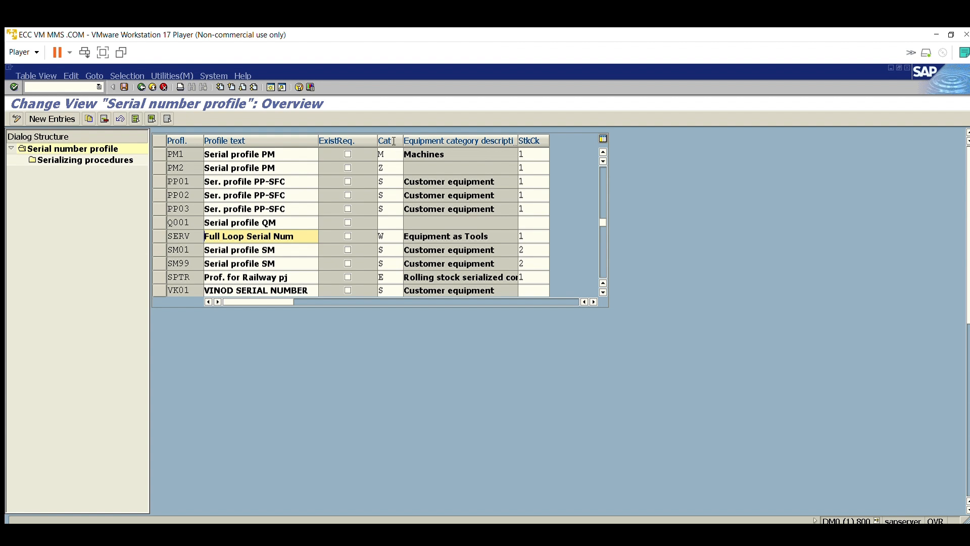
{"action": "left_click", "coordinate": [399, 153]}
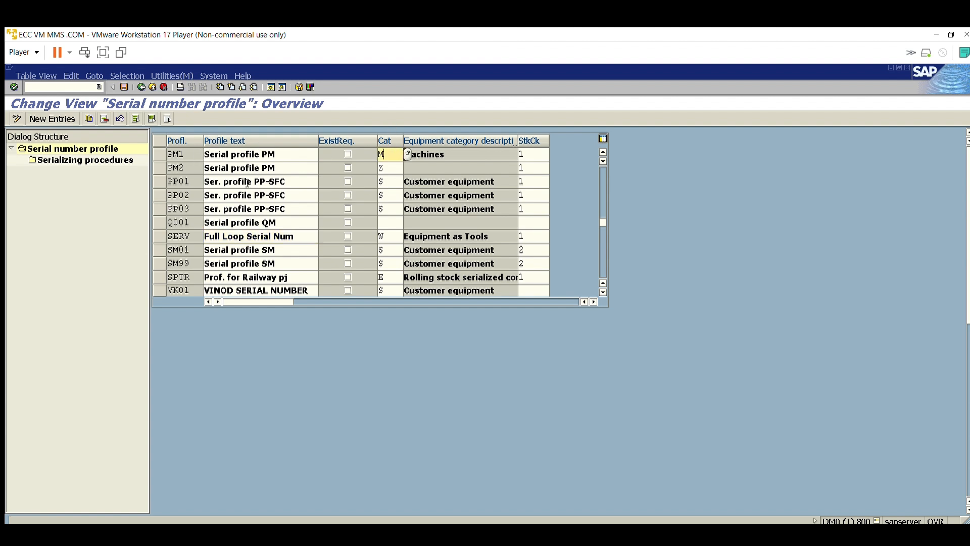
{"action": "scroll", "coordinate": [255, 185], "scroll_direction": "up", "scroll_amount": 5}
{"action": "scroll", "coordinate": [268, 202], "scroll_direction": "down", "scroll_amount": 3}
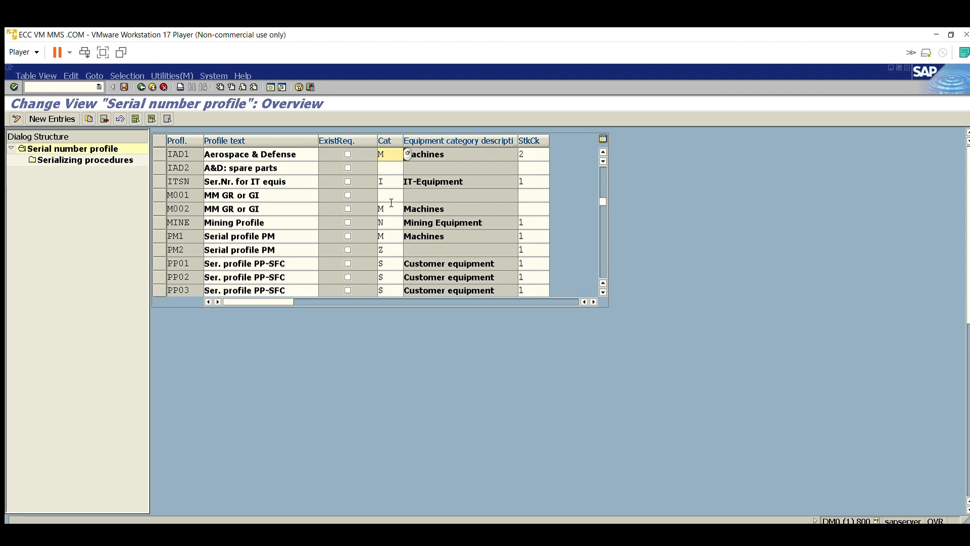
{"action": "left_click", "coordinate": [432, 236]}
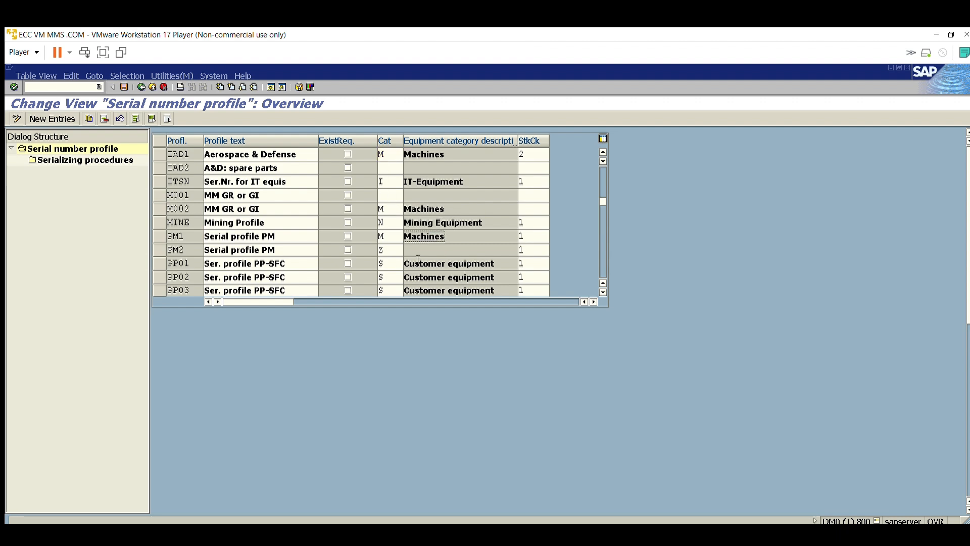
{"action": "left_click", "coordinate": [157, 259]}
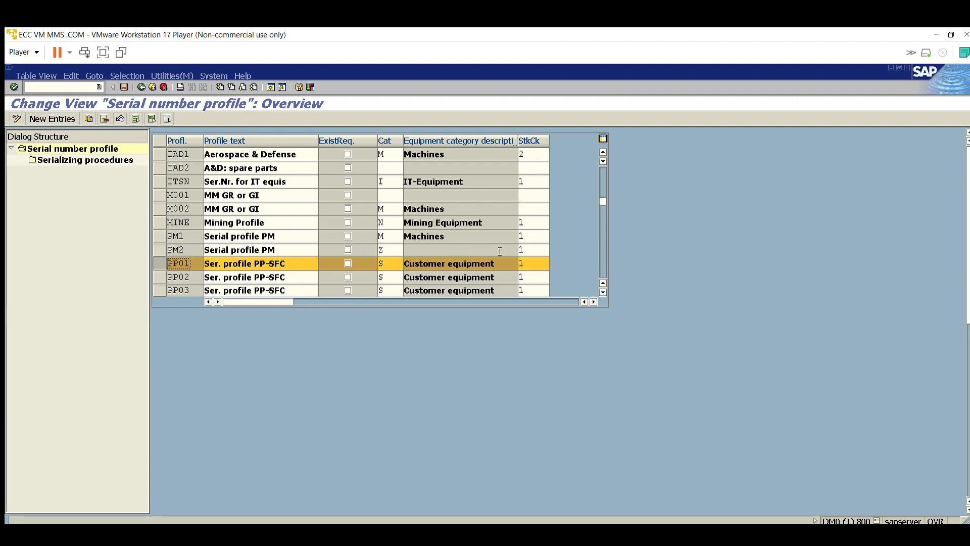
{"action": "left_click_drag", "start_coordinate": [496, 261], "coordinate": [398, 263]}
{"action": "left_click", "coordinate": [160, 261]}
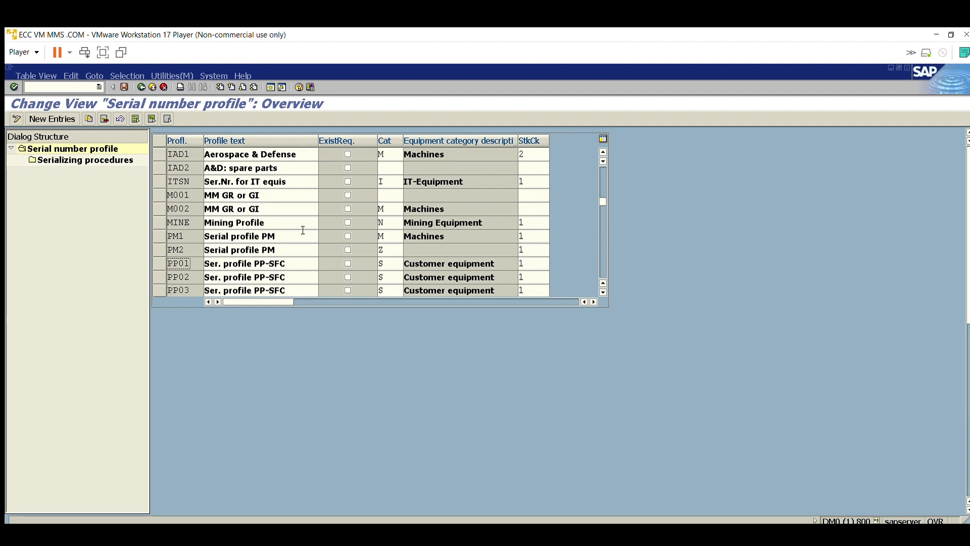
Step: Return to the beginning of the serial number profile overview and select profile 0001
{"action": "scroll", "coordinate": [302, 229], "scroll_direction": "up", "scroll_amount": 3}
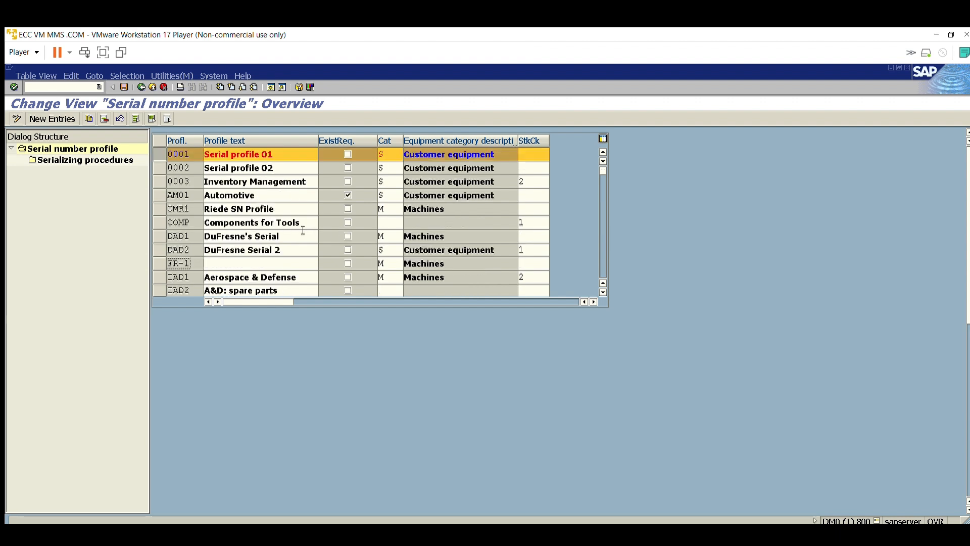
{"action": "left_click", "coordinate": [162, 141]}
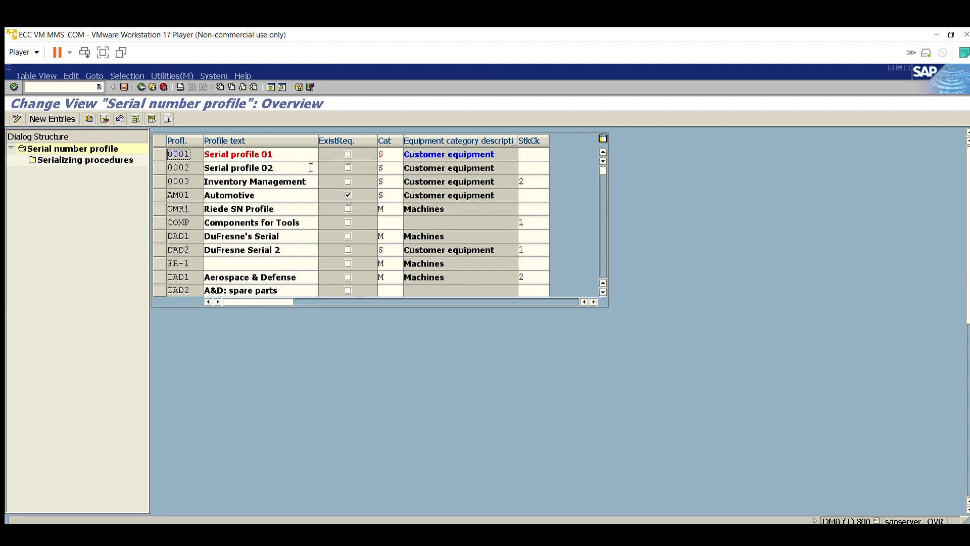
{"action": "left_click", "coordinate": [160, 142]}
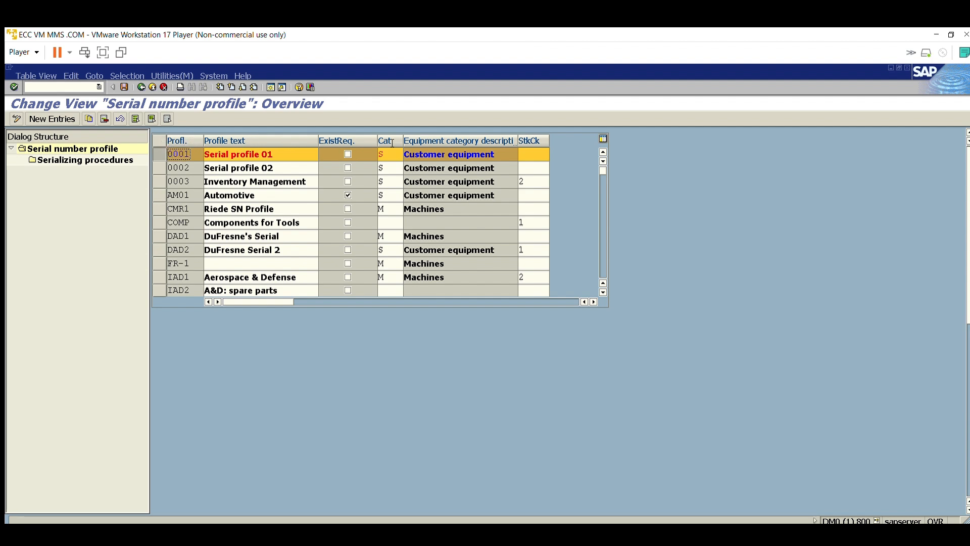
Step: Display the possible equipment categories for profile 0001, examine their codes and descriptions from A to Z, and close the list
{"action": "left_click_drag", "start_coordinate": [511, 144], "coordinate": [399, 139]}
{"action": "left_click", "coordinate": [390, 139]}
{"action": "left_click", "coordinate": [416, 152]}
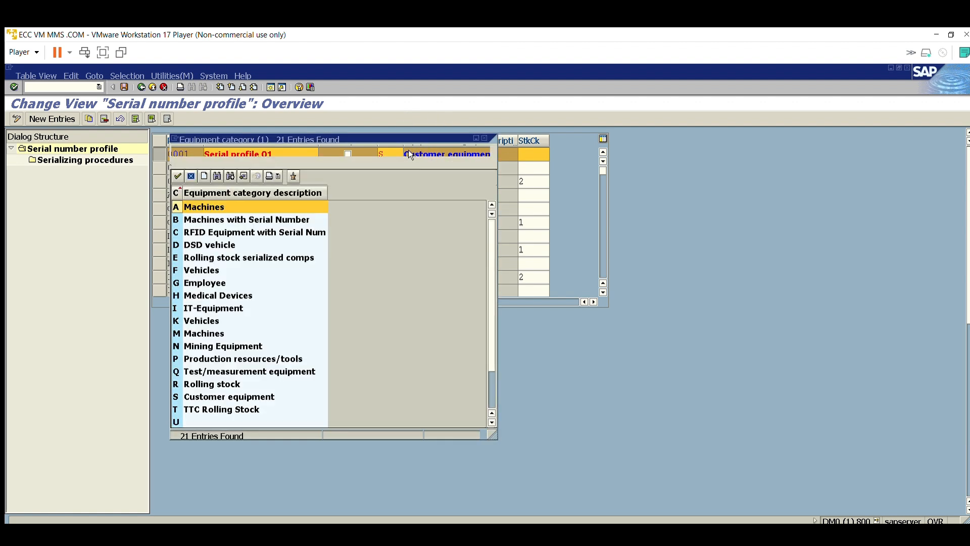
{"action": "left_click_drag", "start_coordinate": [292, 136], "coordinate": [546, 127]}
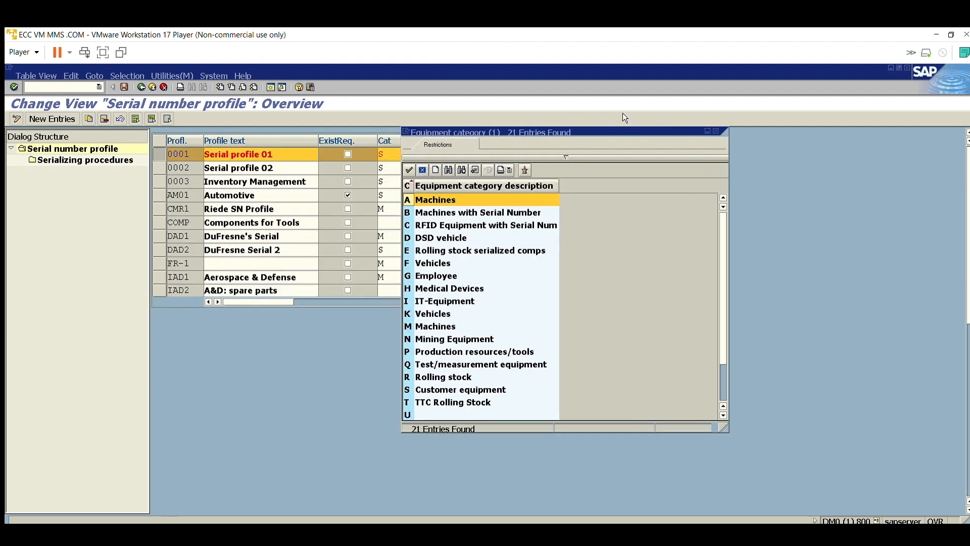
{"action": "left_click", "coordinate": [479, 209]}
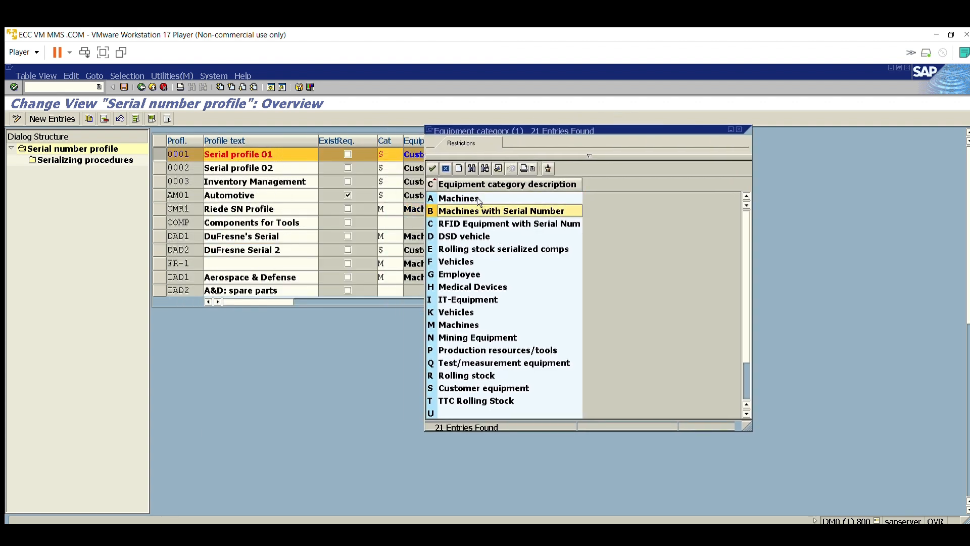
{"action": "scroll", "coordinate": [460, 280], "scroll_direction": "down", "scroll_amount": 2}
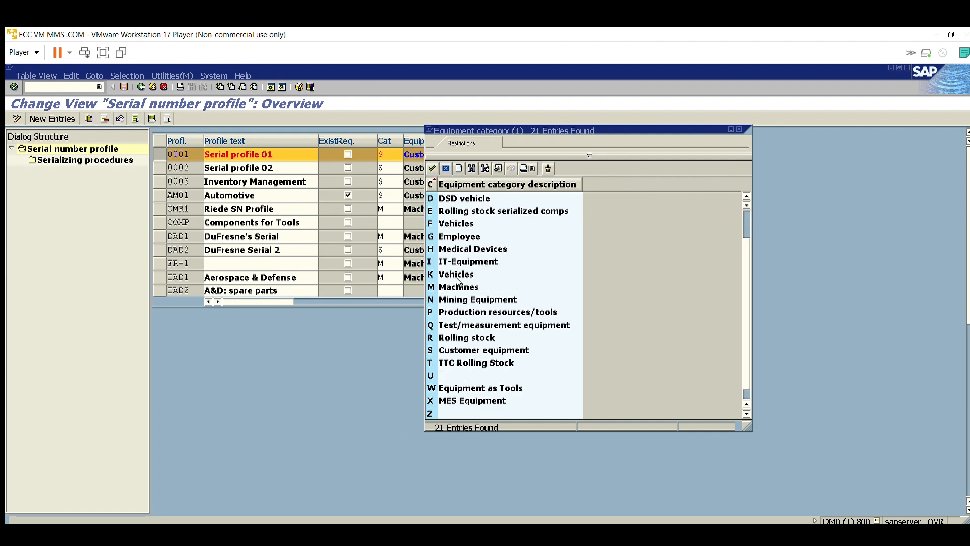
{"action": "left_click", "coordinate": [454, 208]}
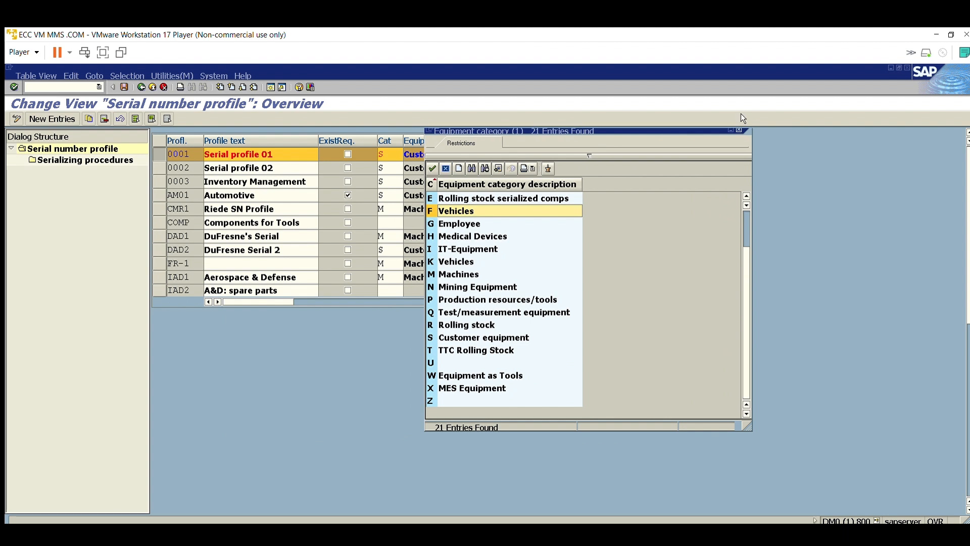
{"action": "left_click", "coordinate": [739, 129]}
{"action": "mouse_move", "coordinate": [498, 152]}
{"action": "left_mouse_down"}
{"action": "mouse_move", "coordinate": [471, 141]}
{"action": "mouse_move", "coordinate": [404, 144]}
{"action": "mouse_move", "coordinate": [494, 145]}
{"action": "left_mouse_up"}
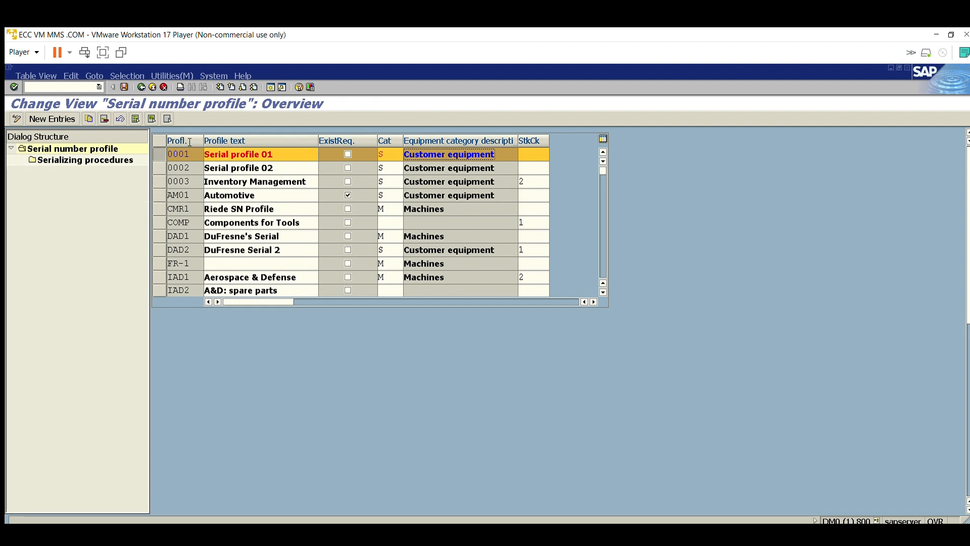
Step: Open the serializing procedures of serial number profile 0001 and slightly widen the procedure code column
{"action": "double_click", "coordinate": [142, 161]}
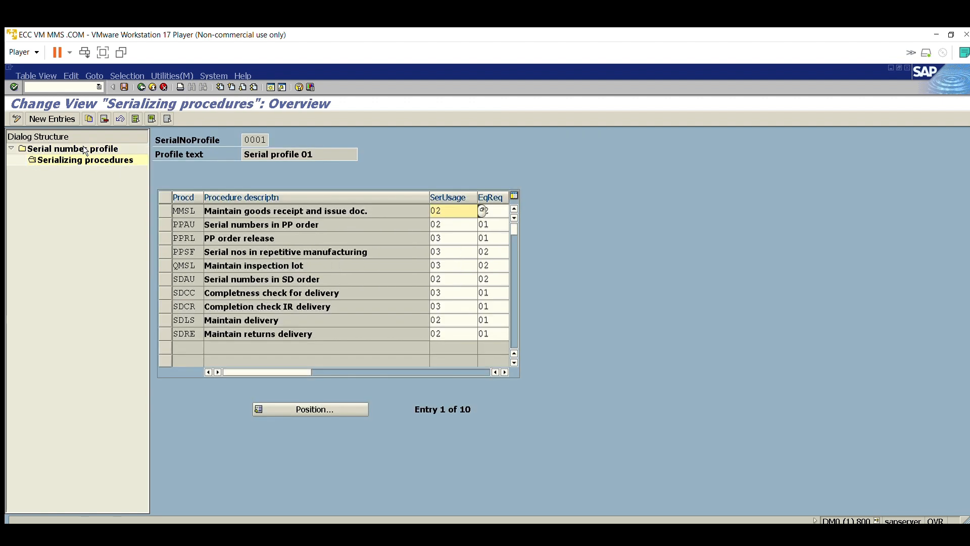
{"action": "left_click_drag", "start_coordinate": [203, 197], "coordinate": [219, 198]}
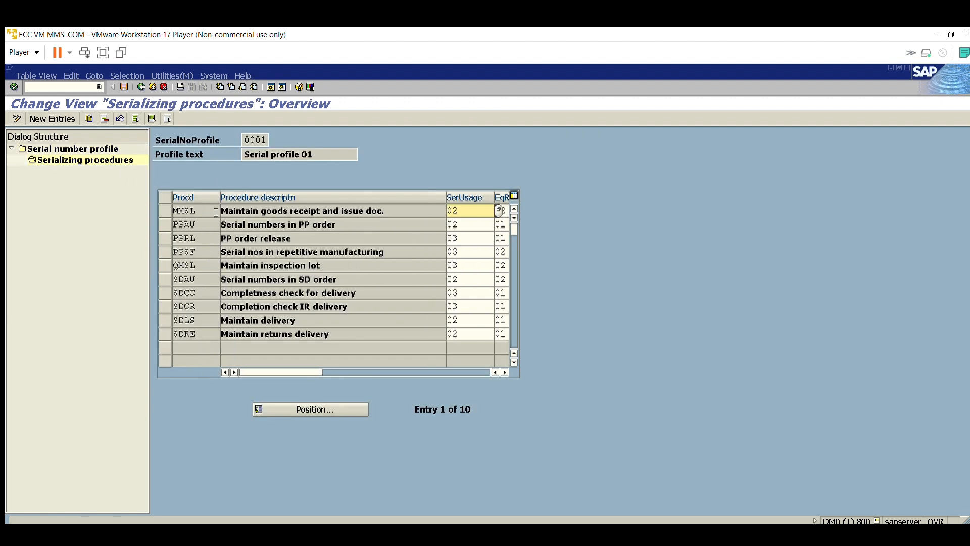
{"action": "left_click_drag", "start_coordinate": [312, 149], "coordinate": [224, 146]}
{"action": "left_click", "coordinate": [245, 154]}
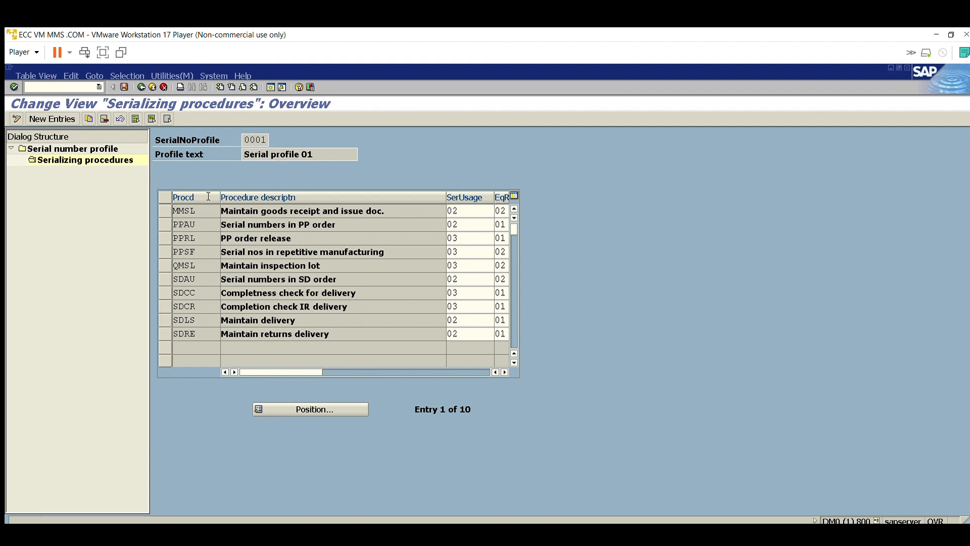
{"action": "mouse_move", "coordinate": [221, 192]}
{"action": "left_mouse_down"}
{"action": "mouse_move", "coordinate": [208, 183]}
{"action": "mouse_move", "coordinate": [202, 193]}
{"action": "left_mouse_up"}
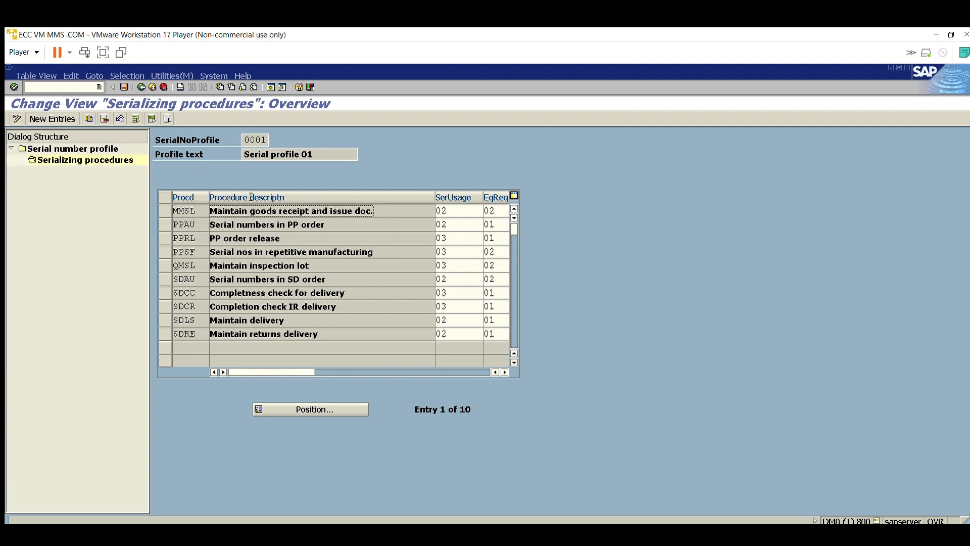
Step: Examine the description of serializing procedure MMSL in profile 0001
{"action": "left_click_drag", "start_coordinate": [251, 197], "coordinate": [381, 199]}
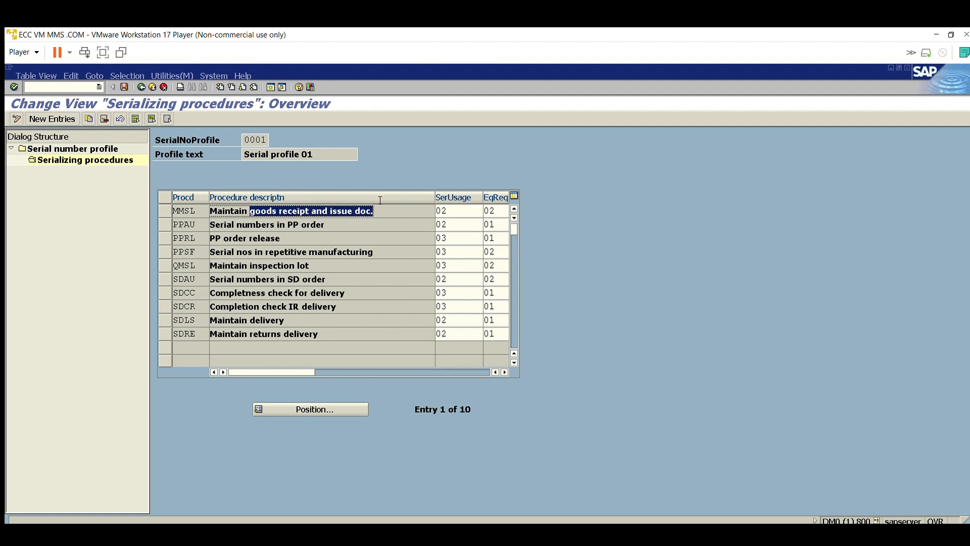
{"action": "left_click", "coordinate": [346, 200]}
{"action": "left_click_drag", "start_coordinate": [210, 197], "coordinate": [385, 194]}
{"action": "left_click", "coordinate": [386, 194]}
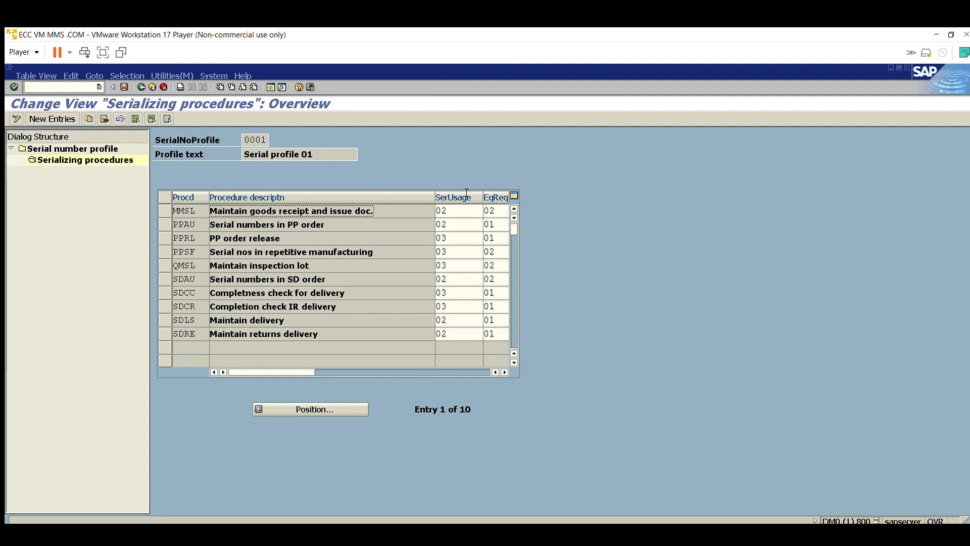
Step: Display the serial number usage options for procedure MMSL, examine None, Optional, Obligatory and Automatic, and close the list
{"action": "left_click", "coordinate": [464, 195]}
{"action": "left_click", "coordinate": [489, 198]}
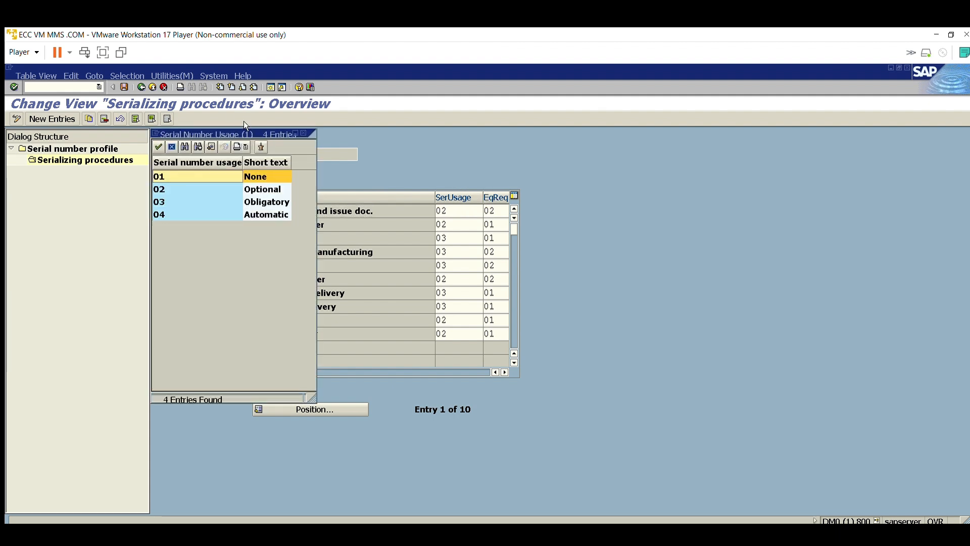
{"action": "left_click_drag", "start_coordinate": [244, 132], "coordinate": [684, 147]}
{"action": "left_click", "coordinate": [608, 202]}
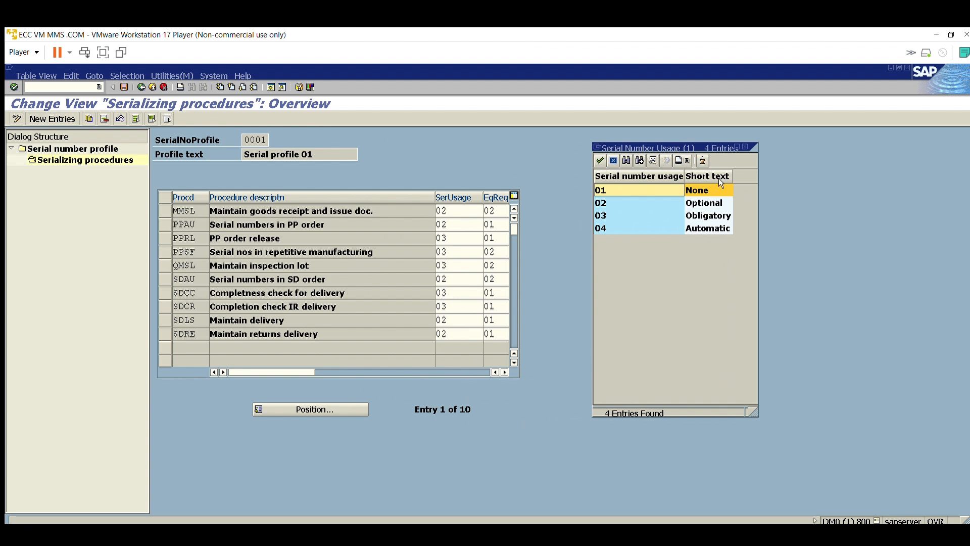
{"action": "left_click", "coordinate": [604, 198]}
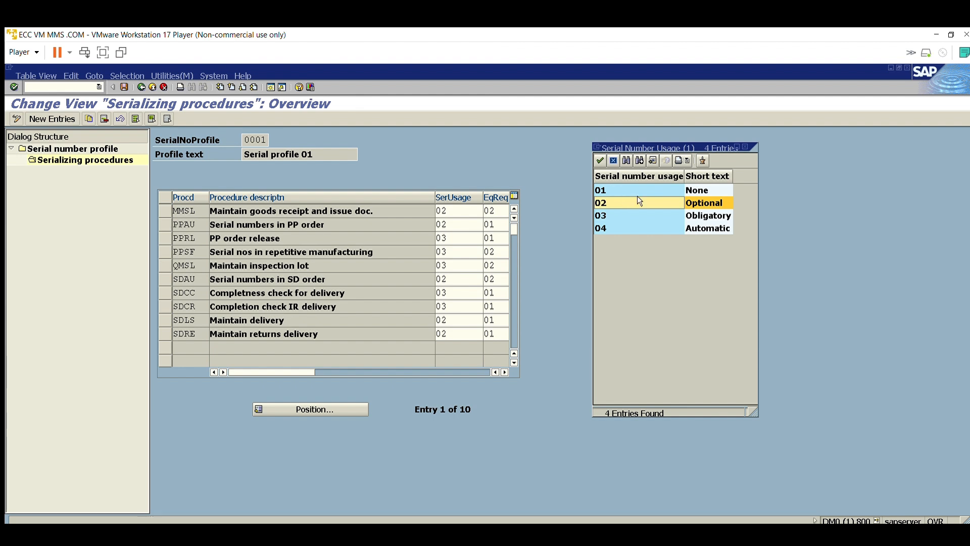
{"action": "key", "text": "Down"}
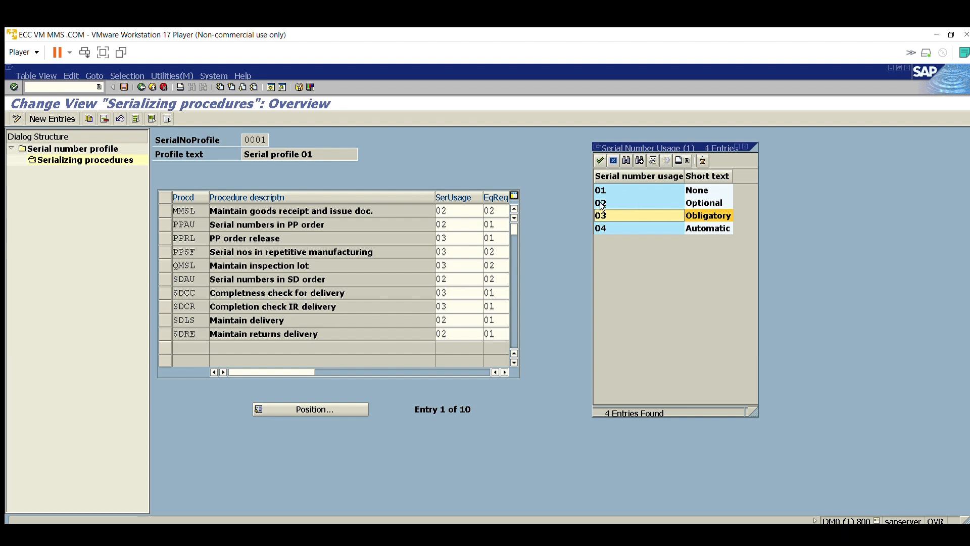
{"action": "left_click", "coordinate": [606, 229]}
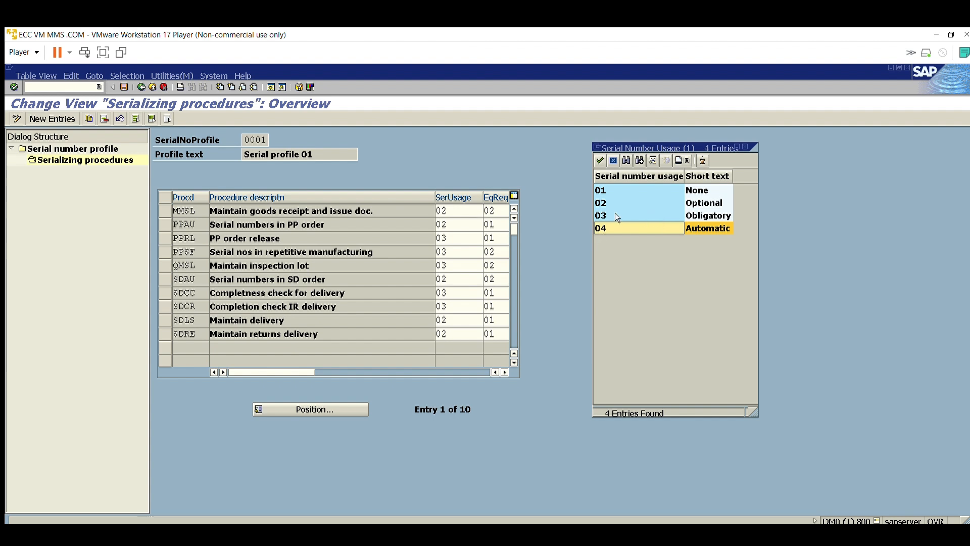
{"action": "left_click", "coordinate": [746, 146]}
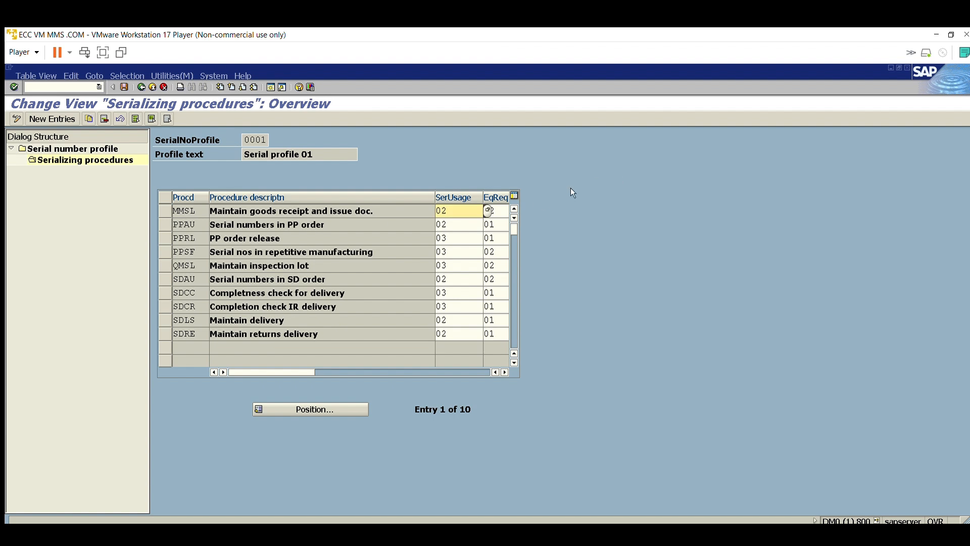
Step: Reopen the serial number usage options for procedure MMSL and choose 02 Optional
{"action": "left_click", "coordinate": [487, 210]}
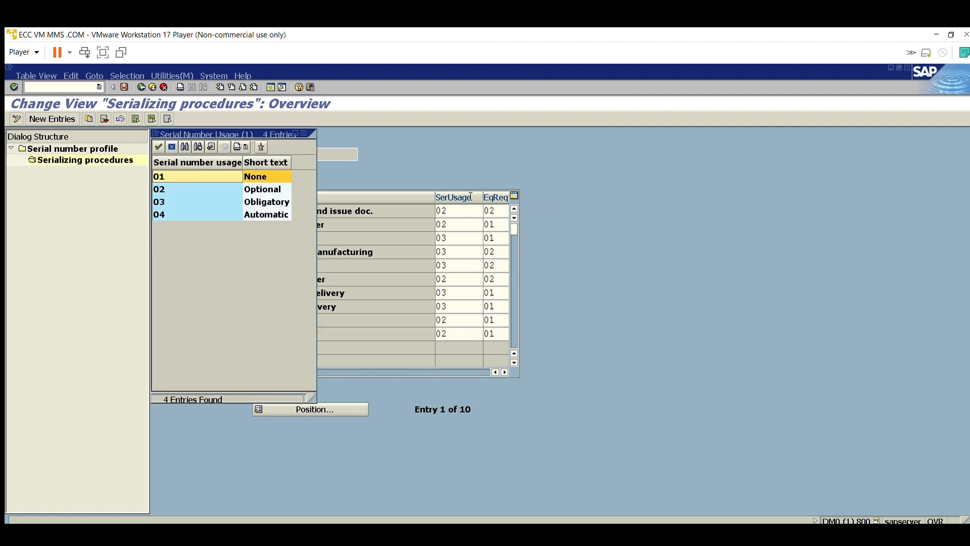
{"action": "key", "text": "Down"}
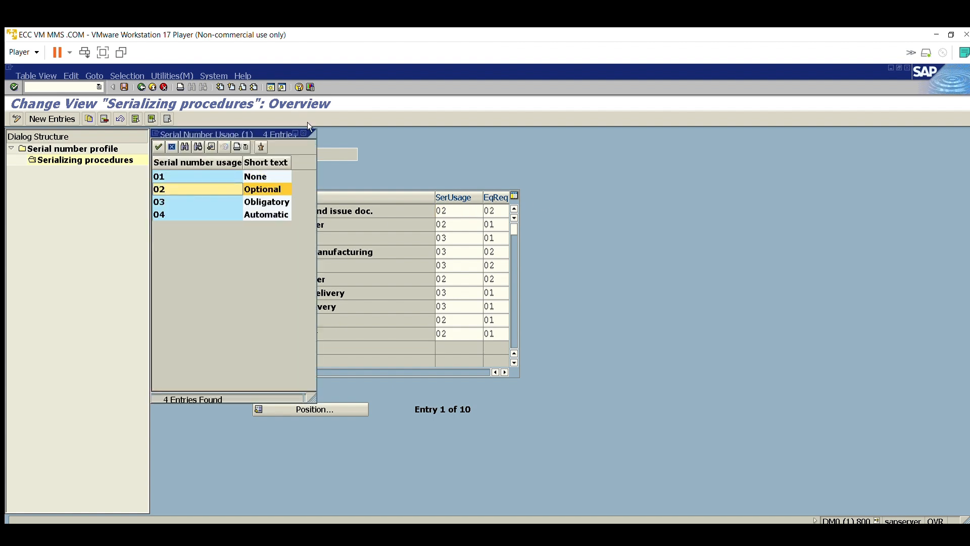
{"action": "key", "text": "Return"}
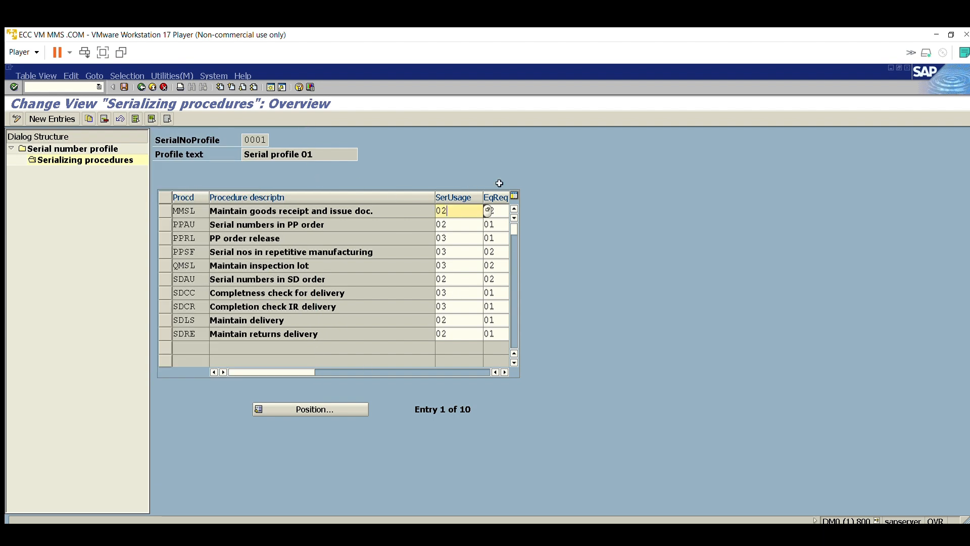
Step: Widen the equipment requirement column of the serializing procedures and show it beside the serial number usage column
{"action": "left_click", "coordinate": [501, 211]}
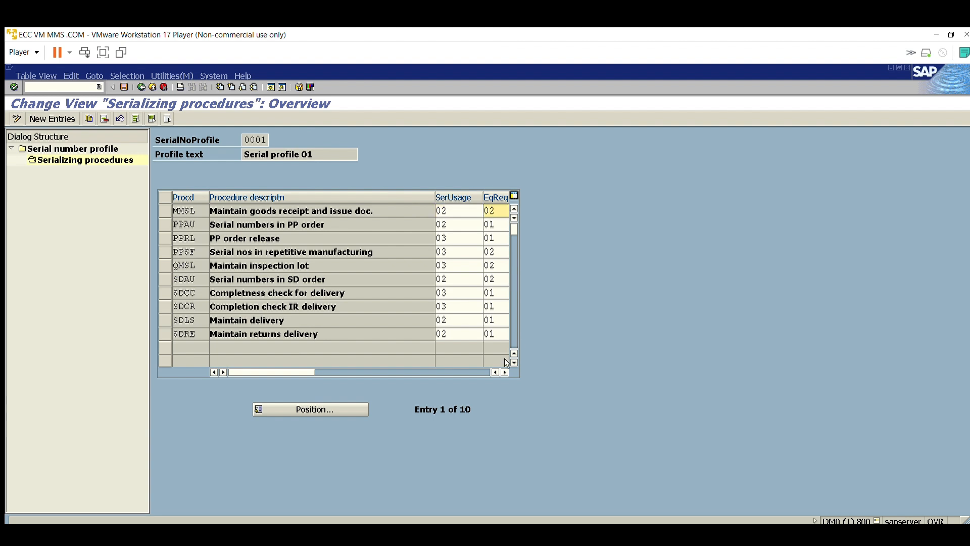
{"action": "left_click", "coordinate": [504, 372]}
{"action": "left_click", "coordinate": [505, 371]}
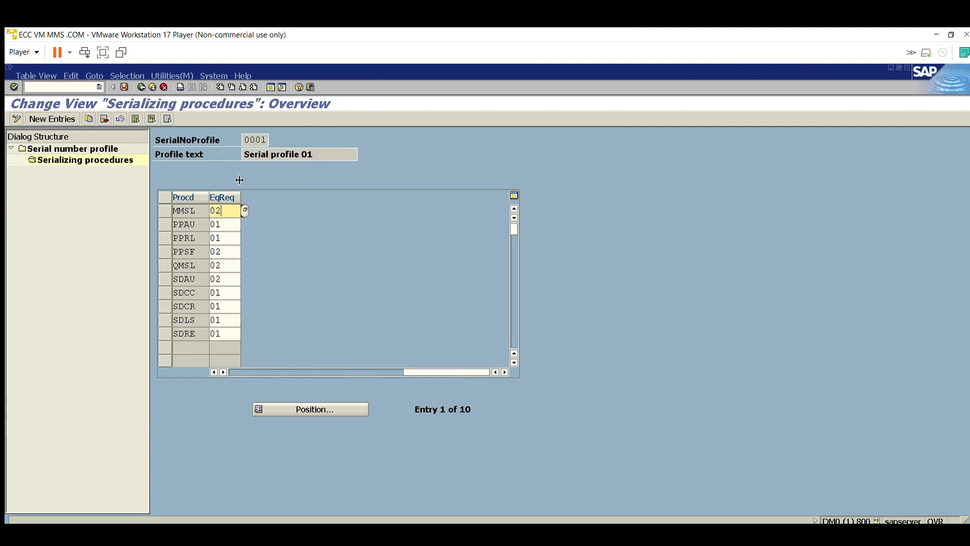
{"action": "left_click_drag", "start_coordinate": [239, 180], "coordinate": [318, 185]}
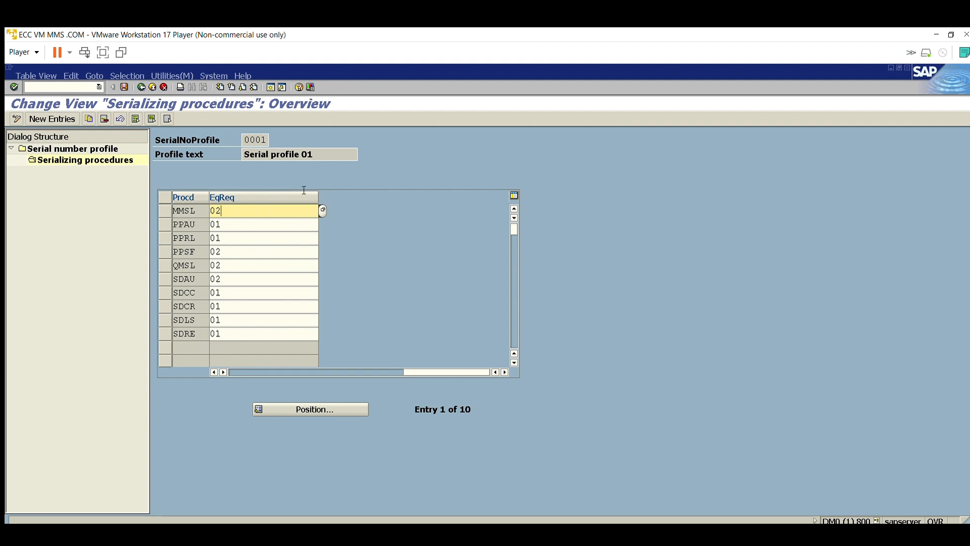
{"action": "left_click_drag", "start_coordinate": [422, 362], "coordinate": [365, 353]}
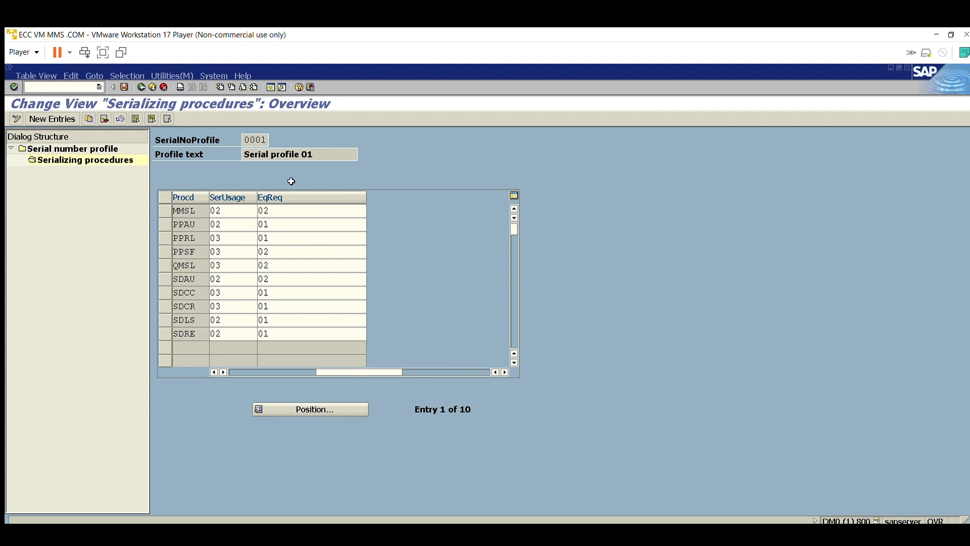
Step: Display the equipment requirement options for procedure MMSL, examine codes 01 and 02 with their short texts, and close the list
{"action": "left_click", "coordinate": [371, 210]}
{"action": "left_click_drag", "start_coordinate": [227, 127], "coordinate": [585, 156]}
{"action": "left_click_drag", "start_coordinate": [605, 192], "coordinate": [568, 192]}
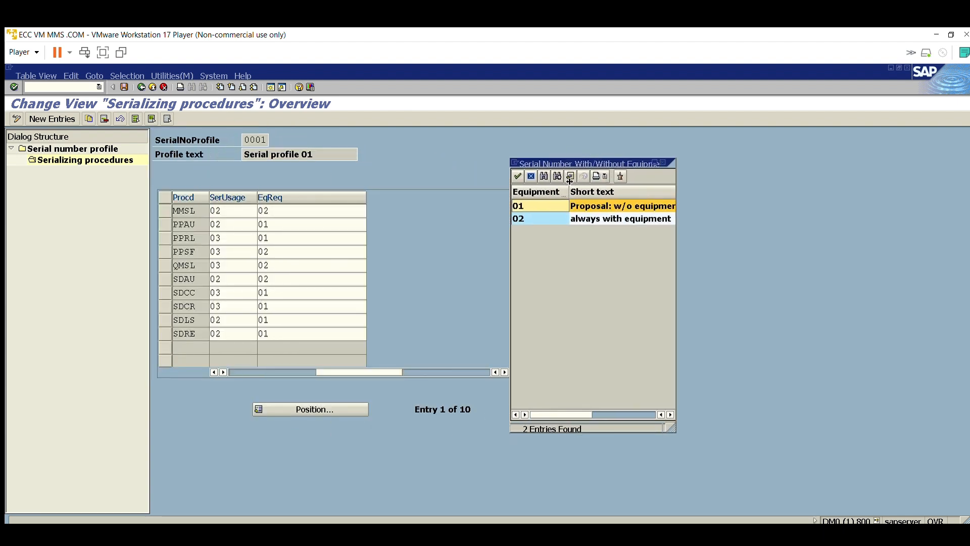
{"action": "left_click", "coordinate": [585, 195]}
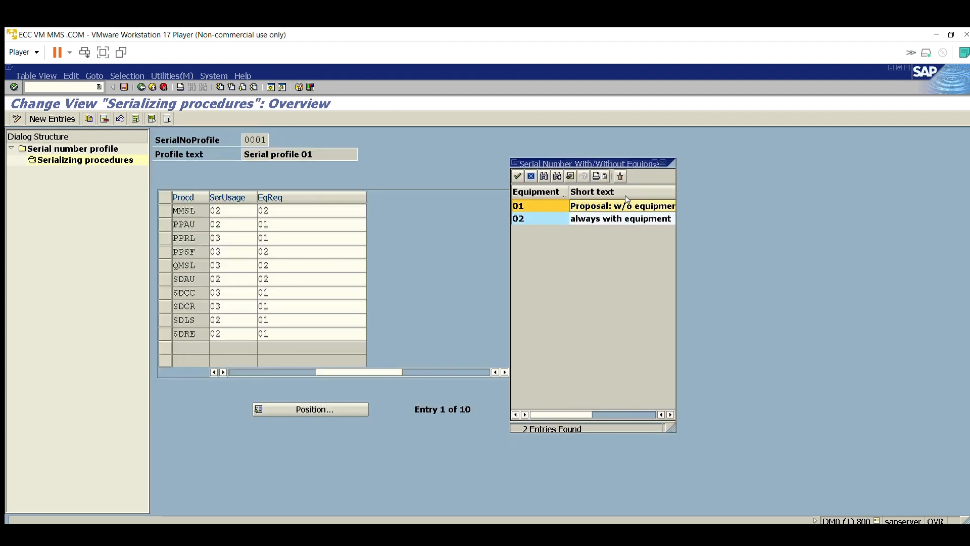
{"action": "left_click_drag", "start_coordinate": [590, 412], "coordinate": [521, 402]}
{"action": "left_click", "coordinate": [617, 202]}
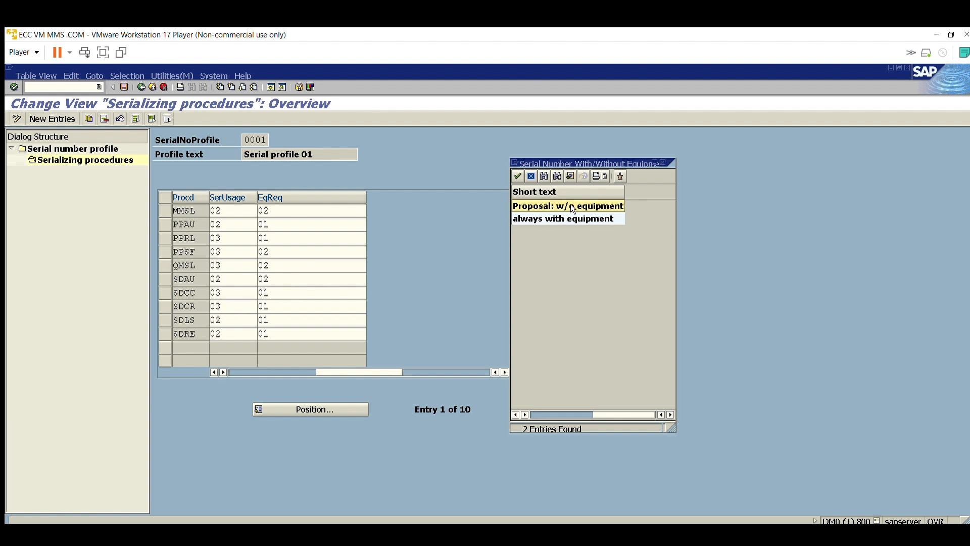
{"action": "left_click_drag", "start_coordinate": [623, 414], "coordinate": [560, 414]}
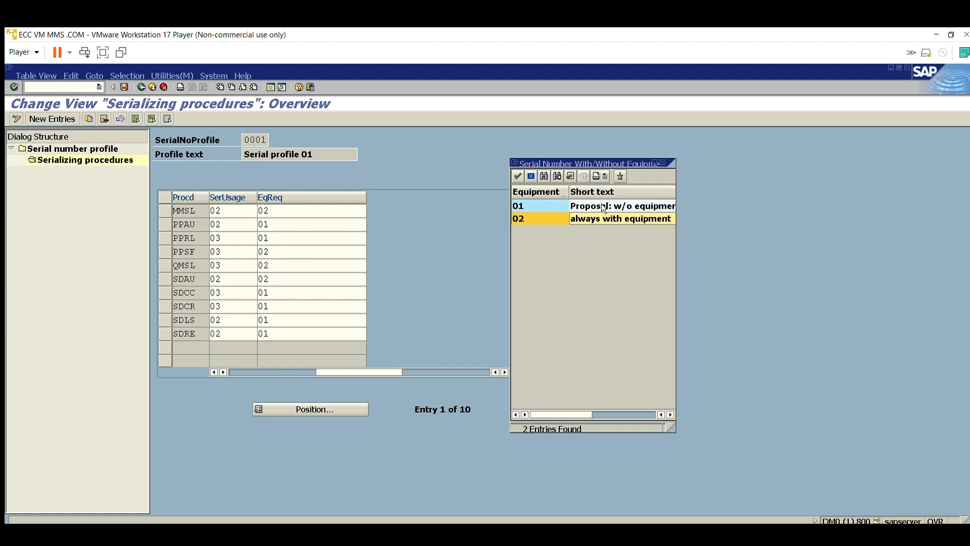
{"action": "scroll", "coordinate": [601, 203], "scroll_direction": "right", "scroll_amount": 2}
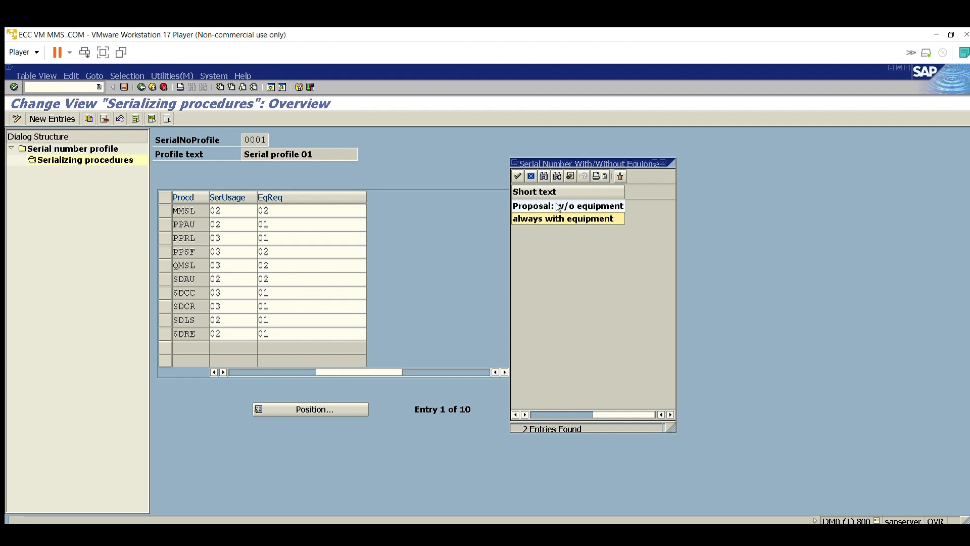
{"action": "scroll", "coordinate": [609, 400], "scroll_direction": "left", "scroll_amount": 2}
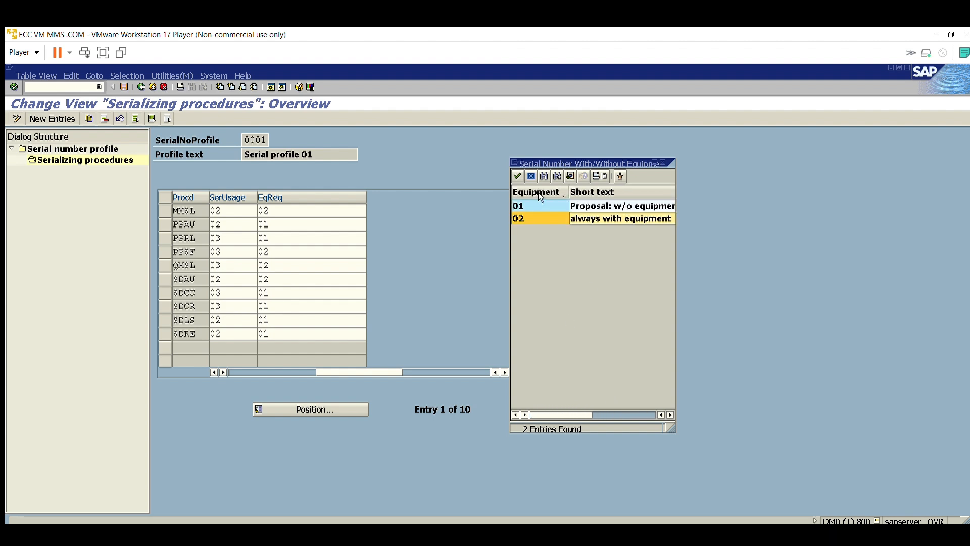
{"action": "left_click", "coordinate": [663, 162]}
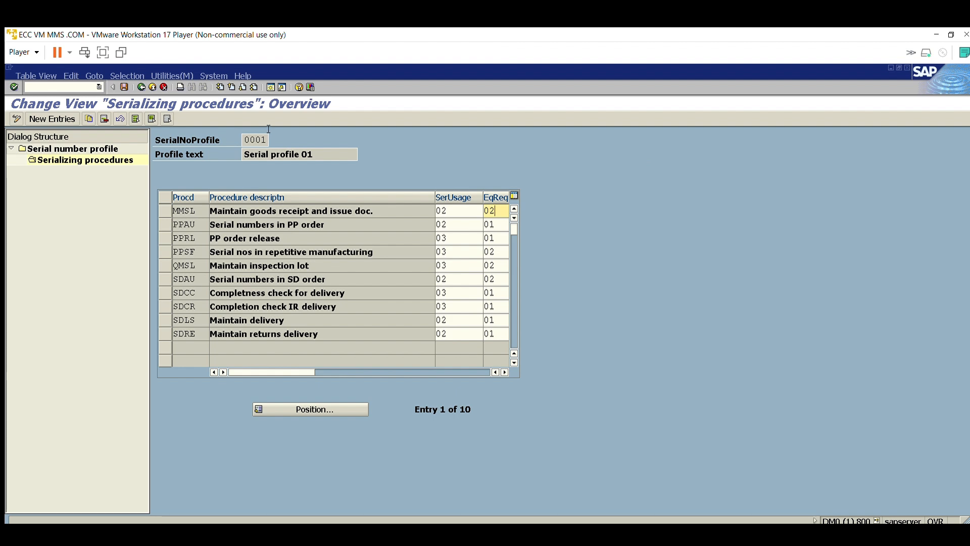
Step: Examine the serial number usage and equipment requirement codes of procedure MMSL in profile 0001
{"action": "left_click", "coordinate": [210, 140]}
{"action": "left_click", "coordinate": [195, 209]}
{"action": "key", "text": "Tab"}
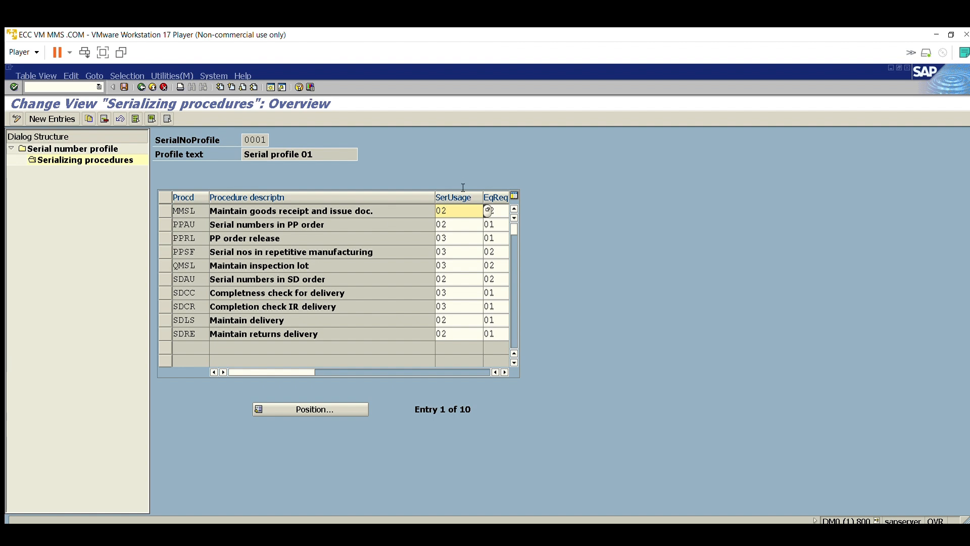
{"action": "key", "text": "Tab"}
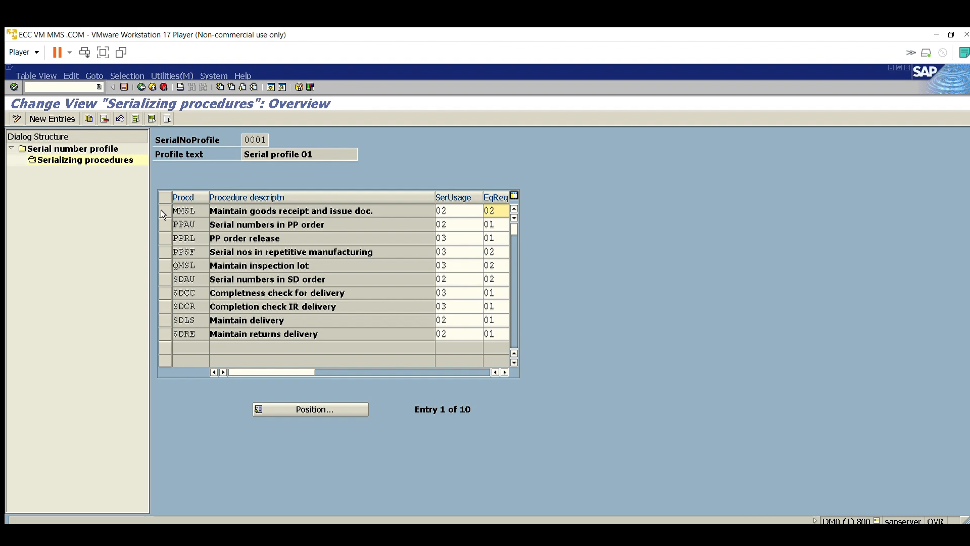
Step: Review procedure PPAU and display its equipment requirement options, examining the short texts of codes 01 and 02
{"action": "left_click", "coordinate": [167, 224]}
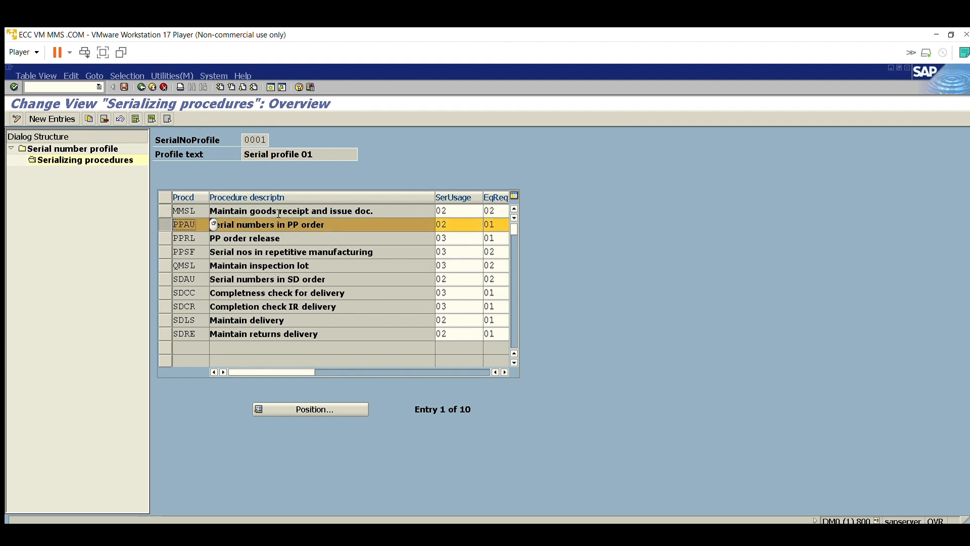
{"action": "key", "text": "Tab"}
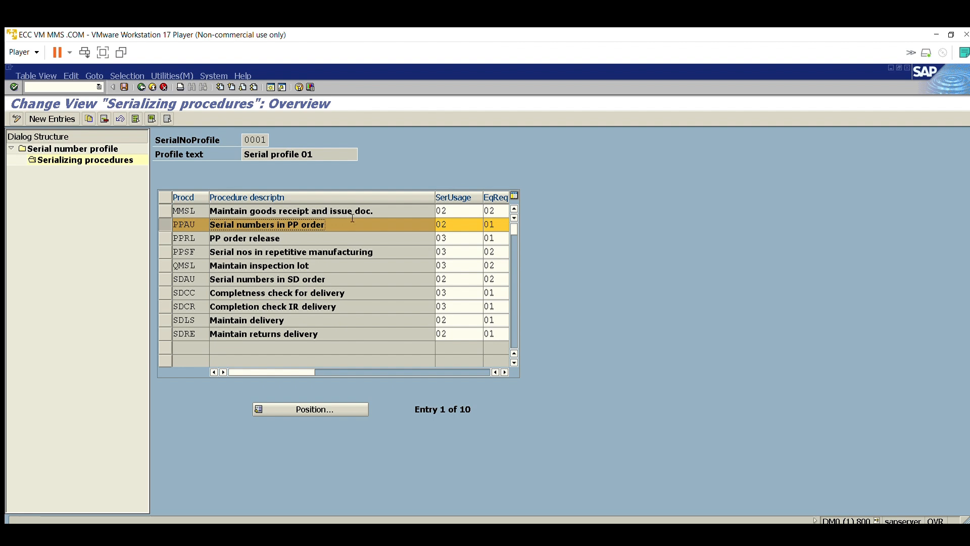
{"action": "key", "text": "Tab"}
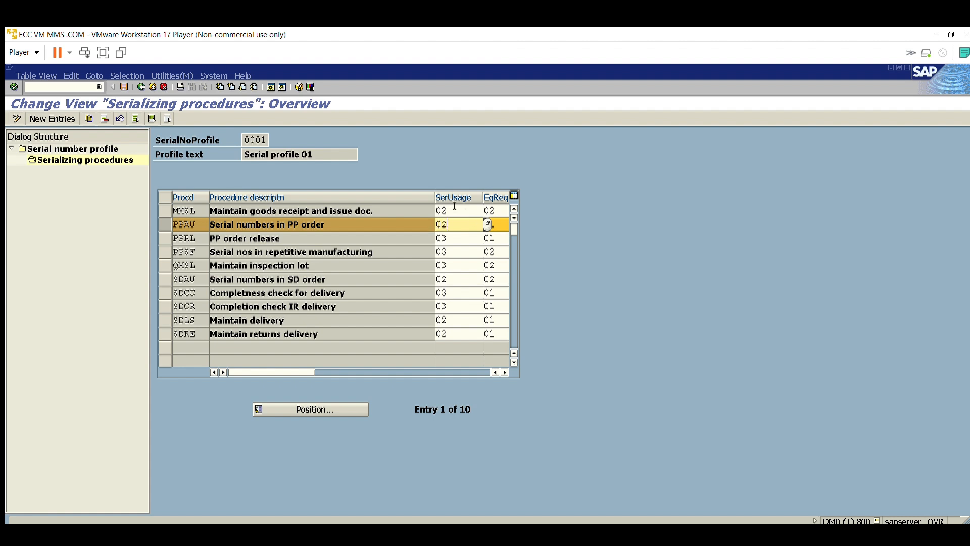
{"action": "left_click", "coordinate": [505, 372]}
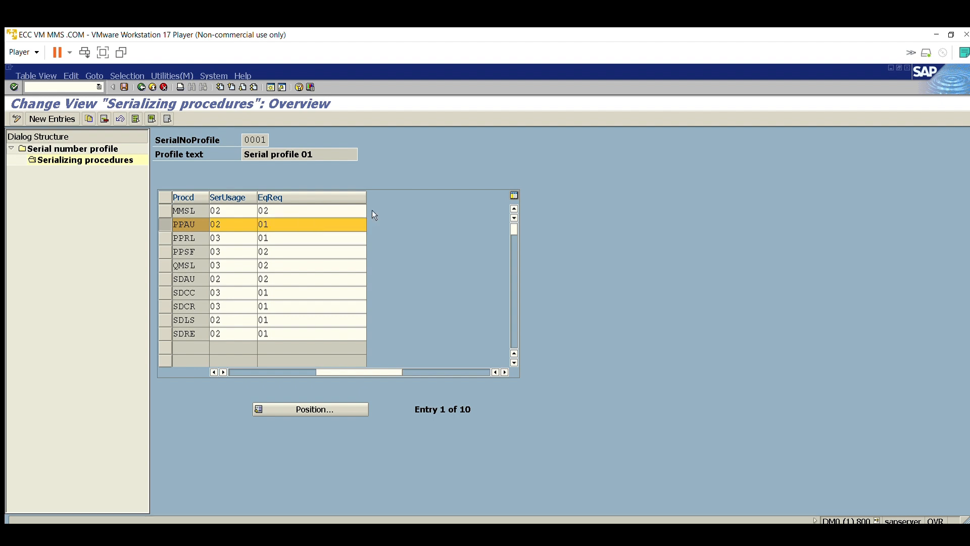
{"action": "key", "text": "F4"}
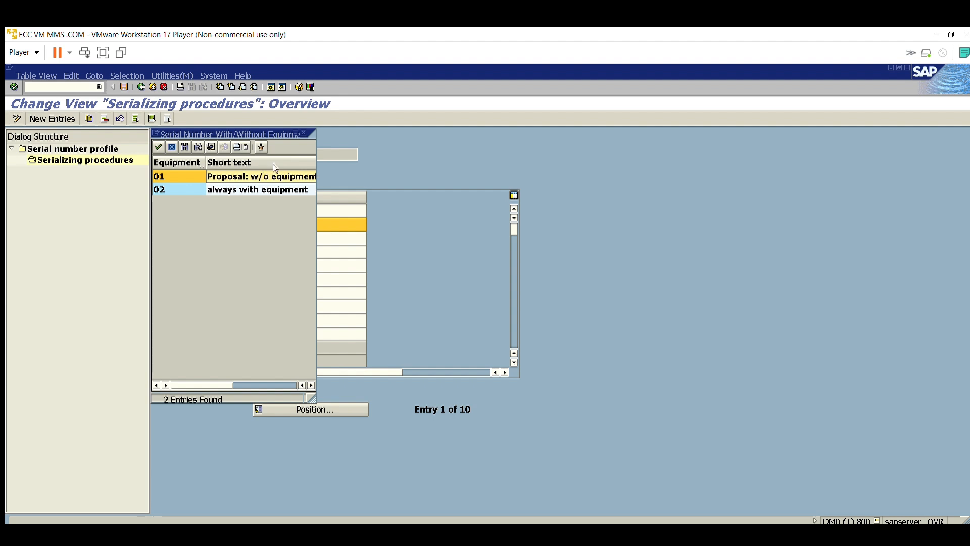
{"action": "scroll", "coordinate": [273, 163], "scroll_direction": "down", "scroll_amount": 1}
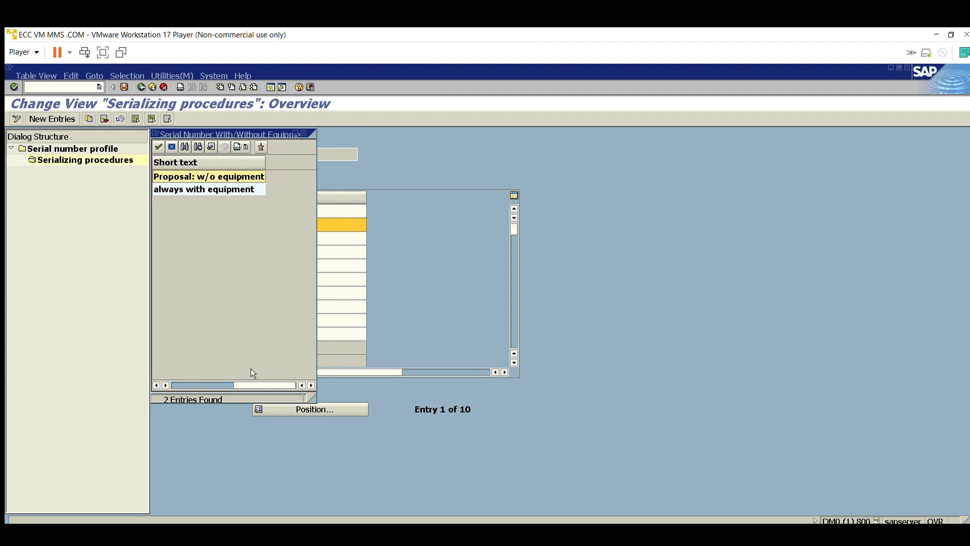
{"action": "left_click_drag", "start_coordinate": [250, 384], "coordinate": [173, 359]}
{"action": "left_click", "coordinate": [259, 167]}
{"action": "key", "text": "Return"}
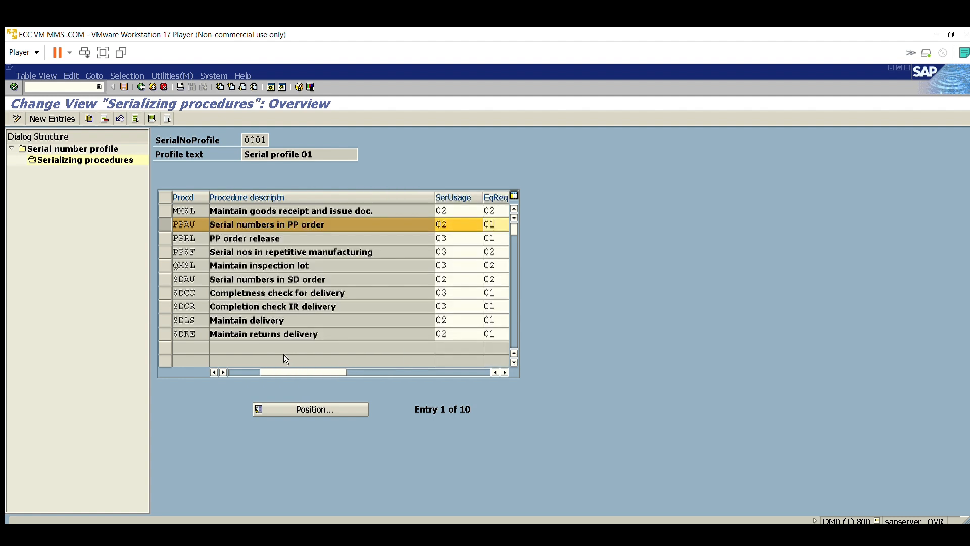
{"action": "left_click", "coordinate": [166, 224]}
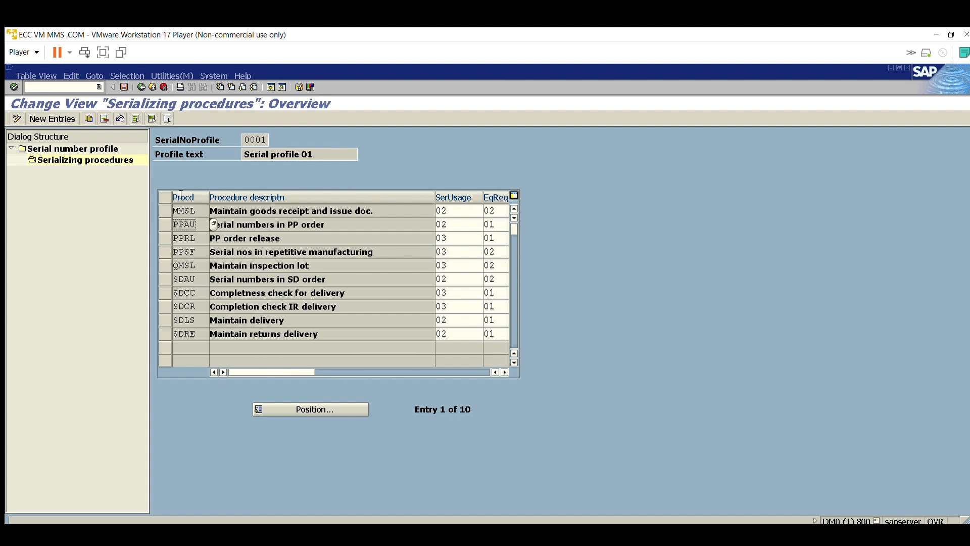
Step: Display the serial number usage options for procedure PPRL, highlight 03 Obligatory, and close the list
{"action": "left_click", "coordinate": [166, 236]}
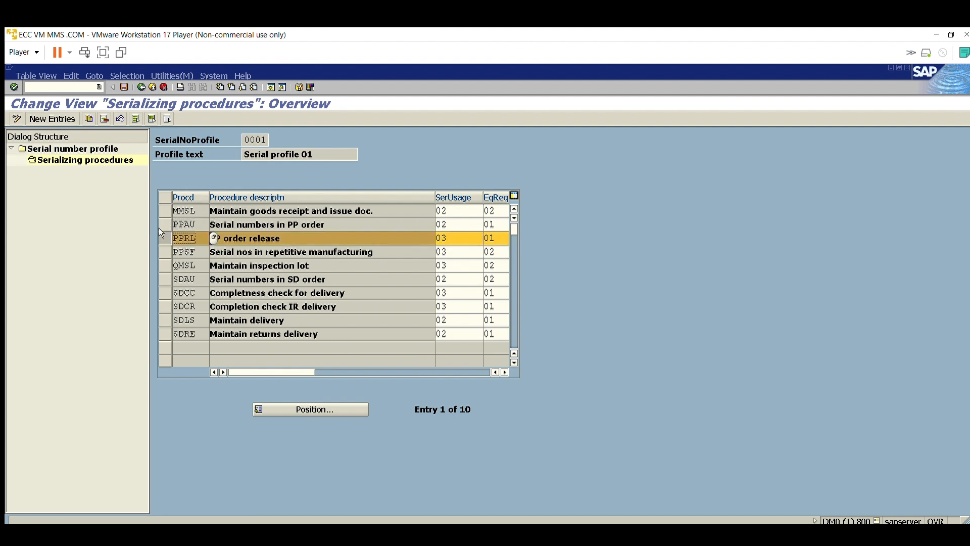
{"action": "left_click", "coordinate": [166, 236]}
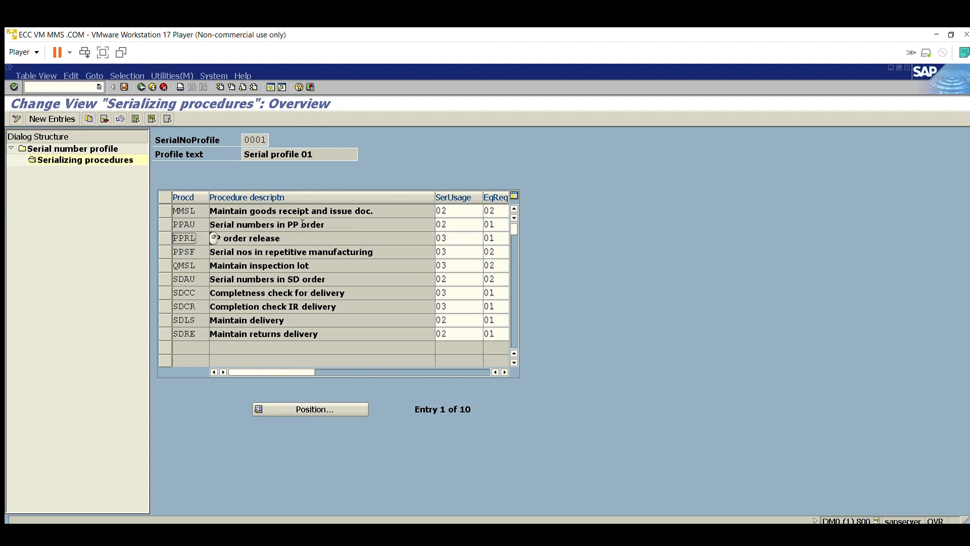
{"action": "left_click", "coordinate": [452, 235]}
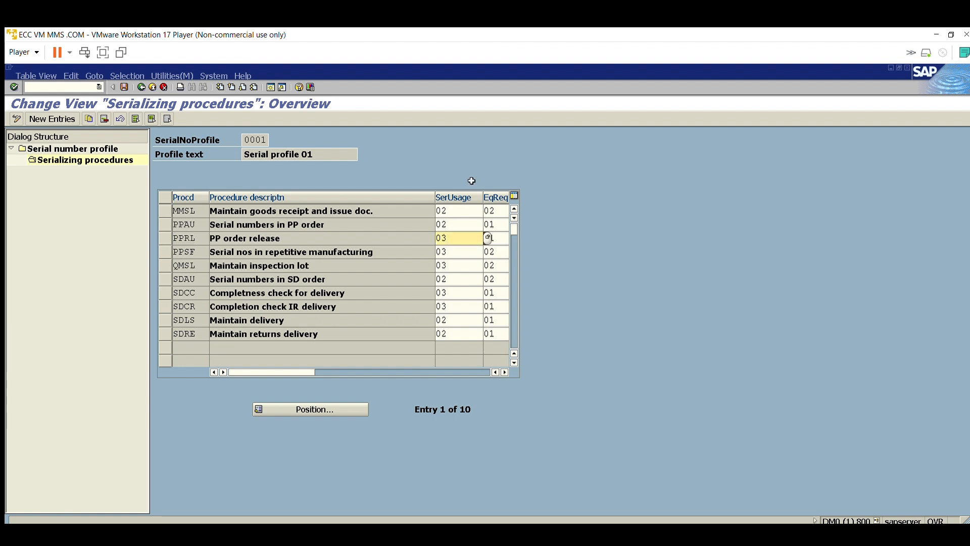
{"action": "left_click", "coordinate": [488, 237]}
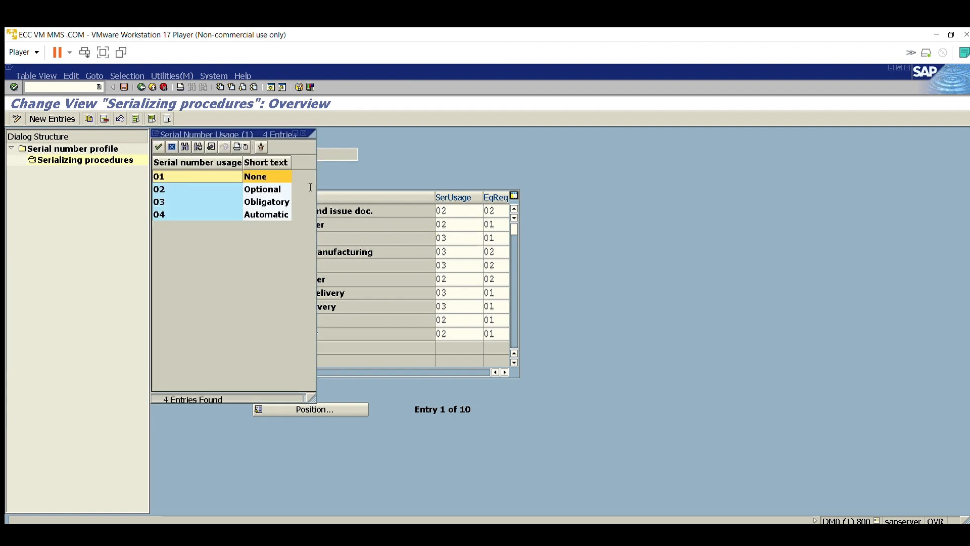
{"action": "left_click", "coordinate": [216, 197]}
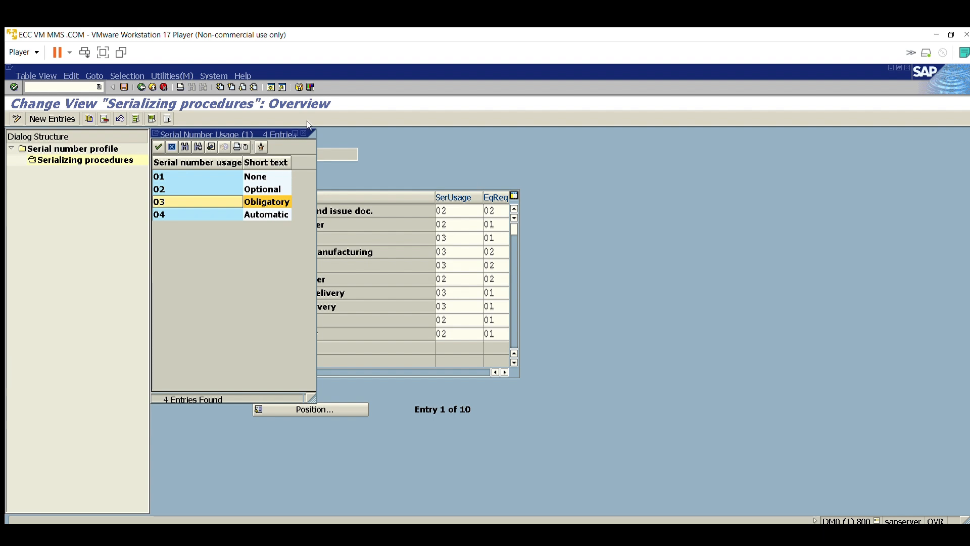
{"action": "left_click", "coordinate": [303, 133]}
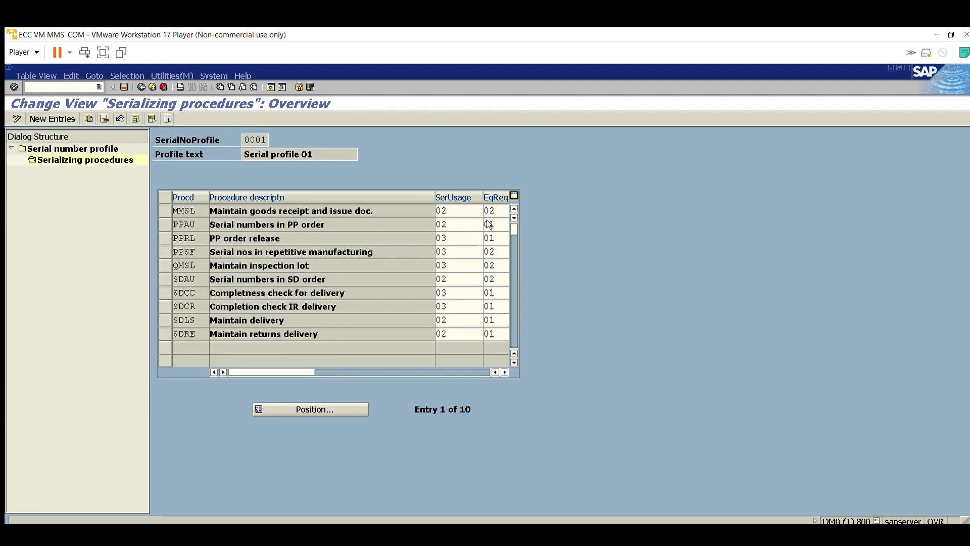
Step: Reopen the serial number usage options for procedure PPRL, compare Obligatory with Automatic beside the procedures table, and close the list
{"action": "left_click", "coordinate": [488, 238]}
{"action": "left_click", "coordinate": [283, 198]}
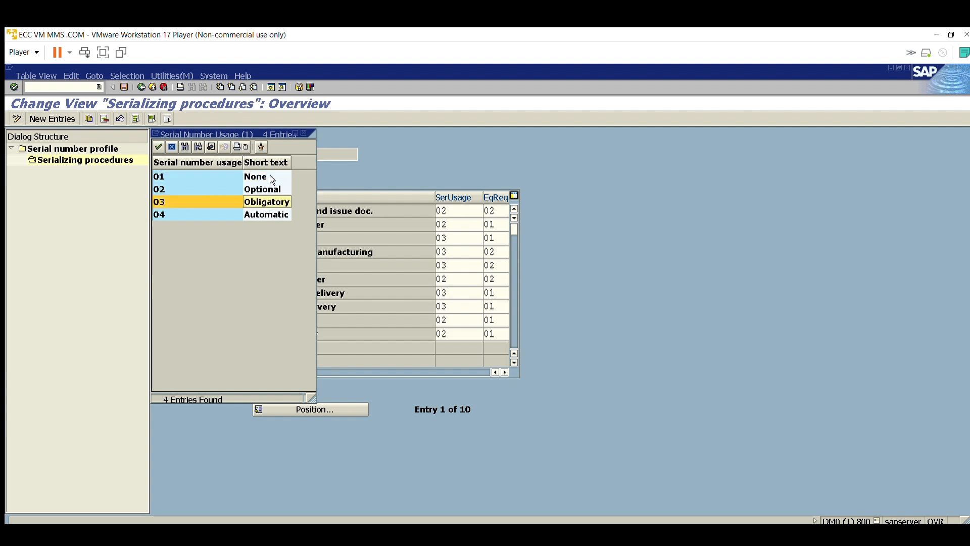
{"action": "key", "text": "Up"}
{"action": "key", "text": "Down"}
{"action": "key", "text": "Down"}
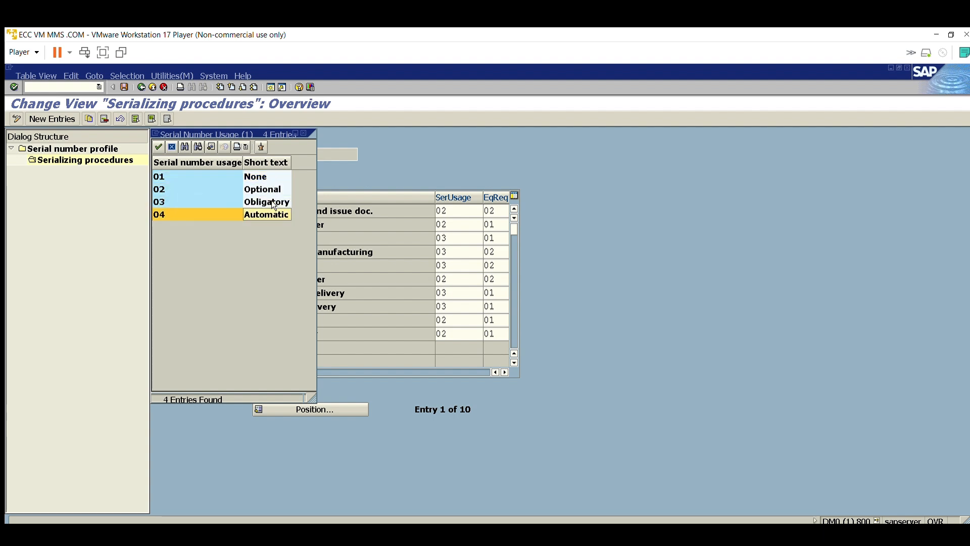
{"action": "left_click_drag", "start_coordinate": [235, 134], "coordinate": [600, 164]}
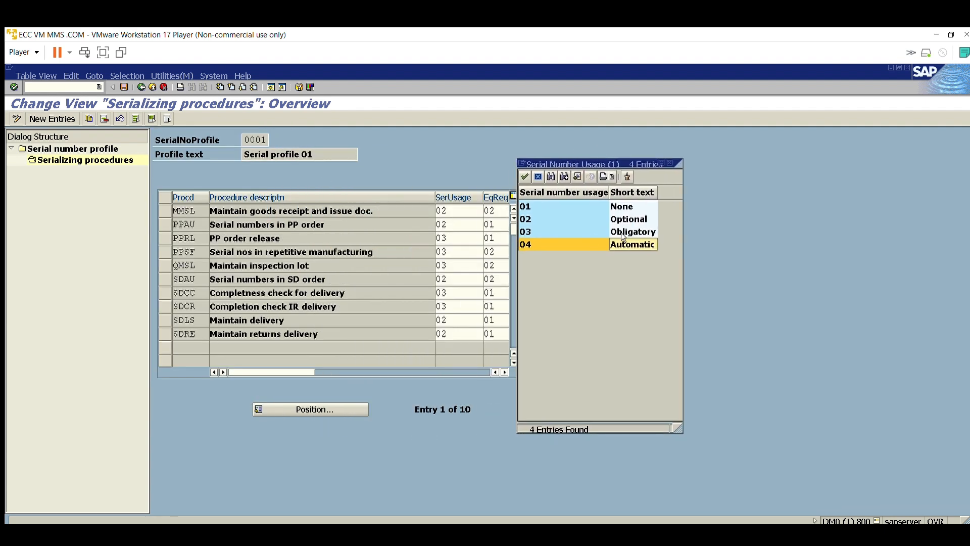
{"action": "left_click", "coordinate": [670, 163]}
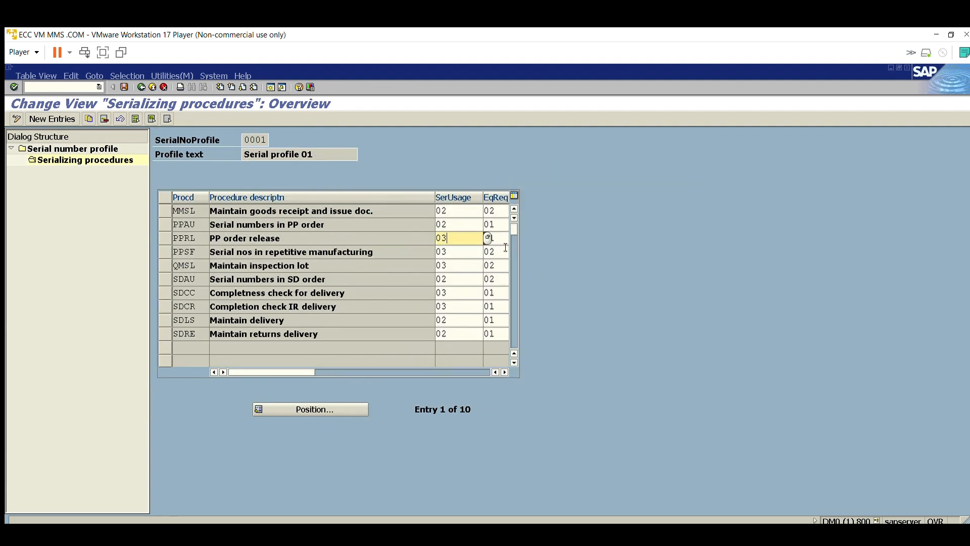
Step: Display the equipment requirement options for procedure PPRL, close the list, and bring the procedure descriptions back into view
{"action": "left_click", "coordinate": [504, 372]}
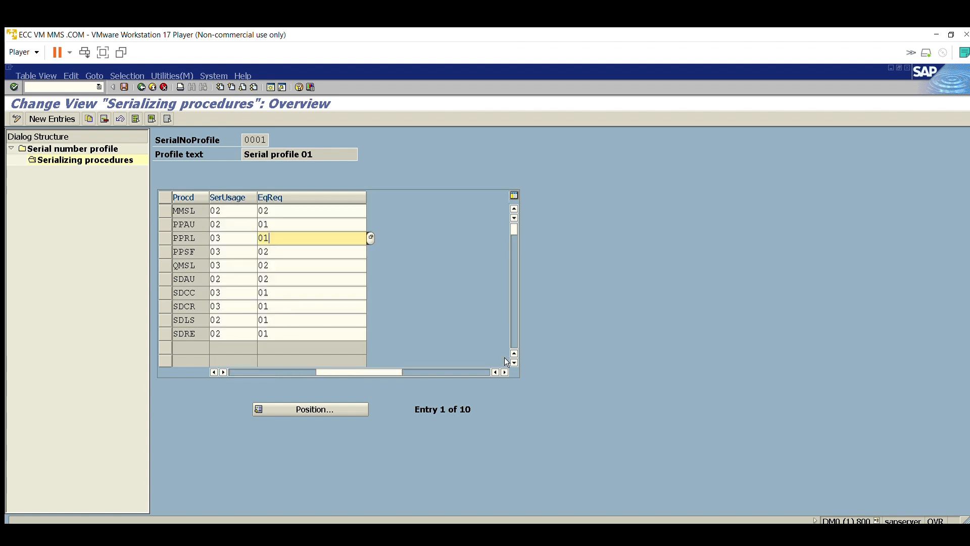
{"action": "left_click", "coordinate": [505, 372]}
{"action": "left_click", "coordinate": [323, 238]}
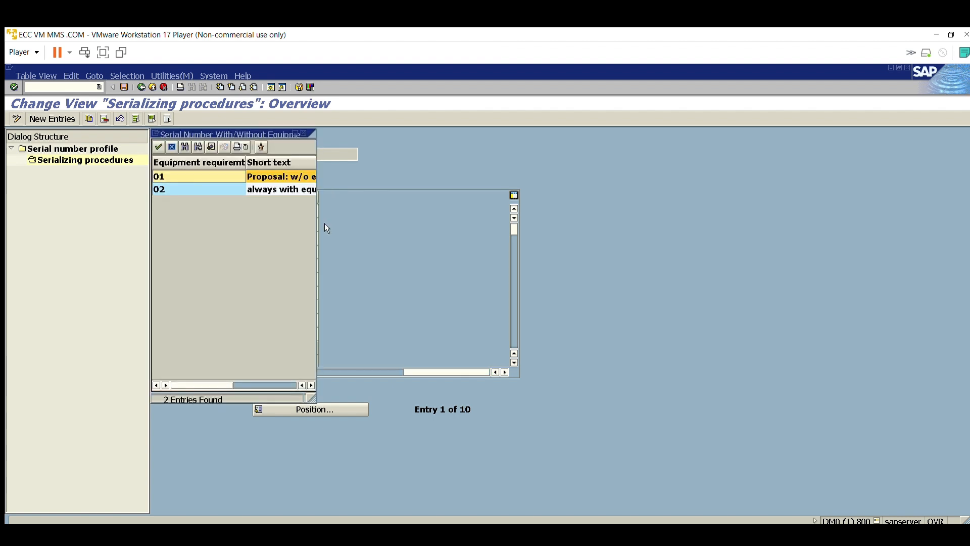
{"action": "left_click", "coordinate": [310, 132]}
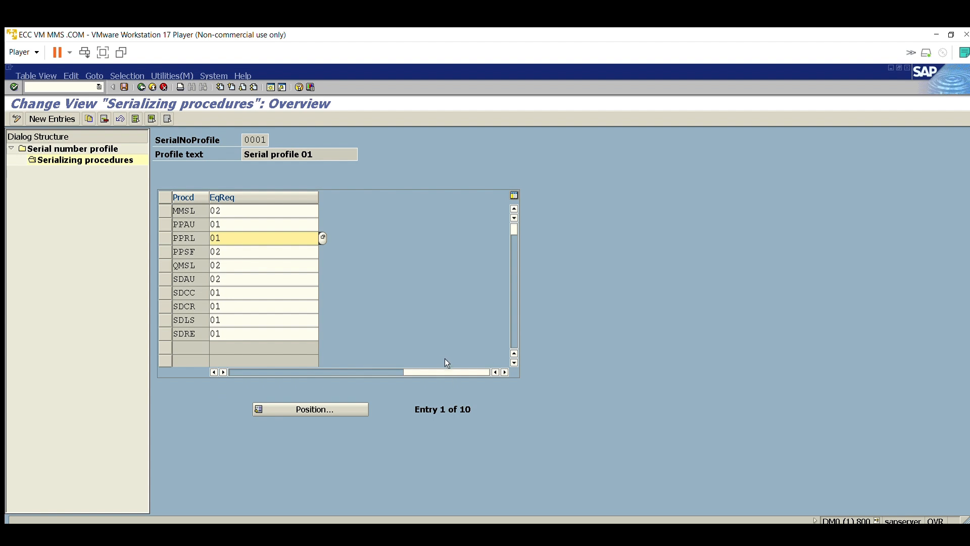
{"action": "left_click_drag", "start_coordinate": [444, 371], "coordinate": [293, 356]}
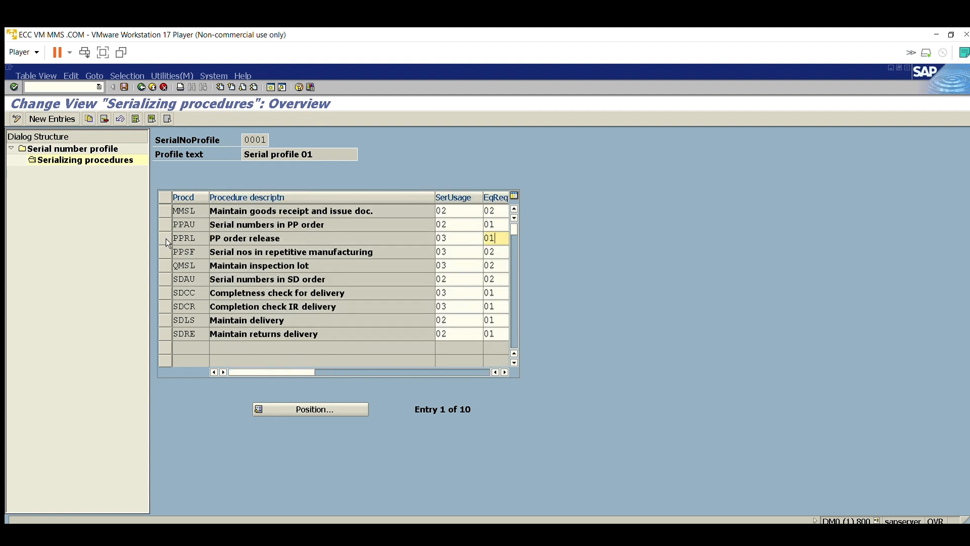
Step: Examine the entries of procedures PPSF for repetitive manufacturing and QMSL for inspection lots, together with the profile number
{"action": "left_click", "coordinate": [165, 251]}
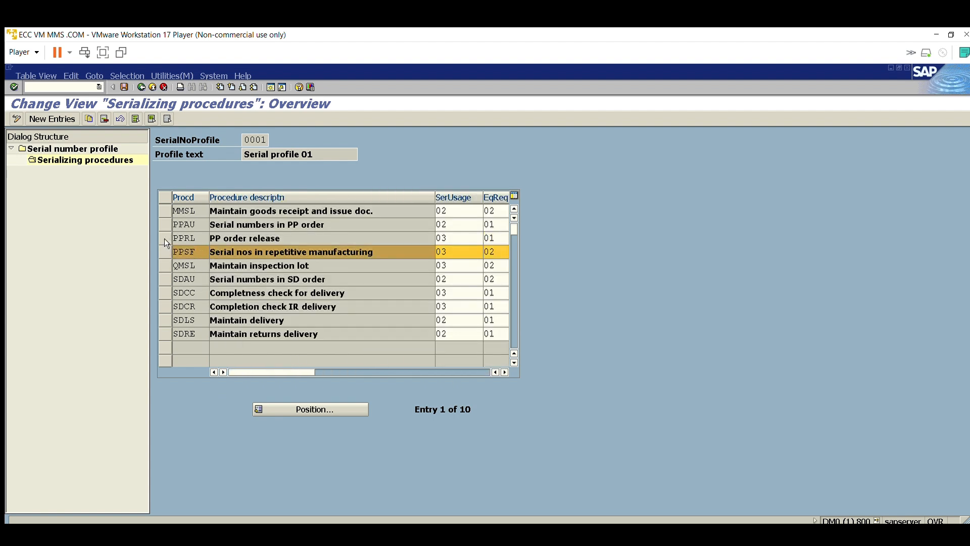
{"action": "left_click", "coordinate": [165, 252]}
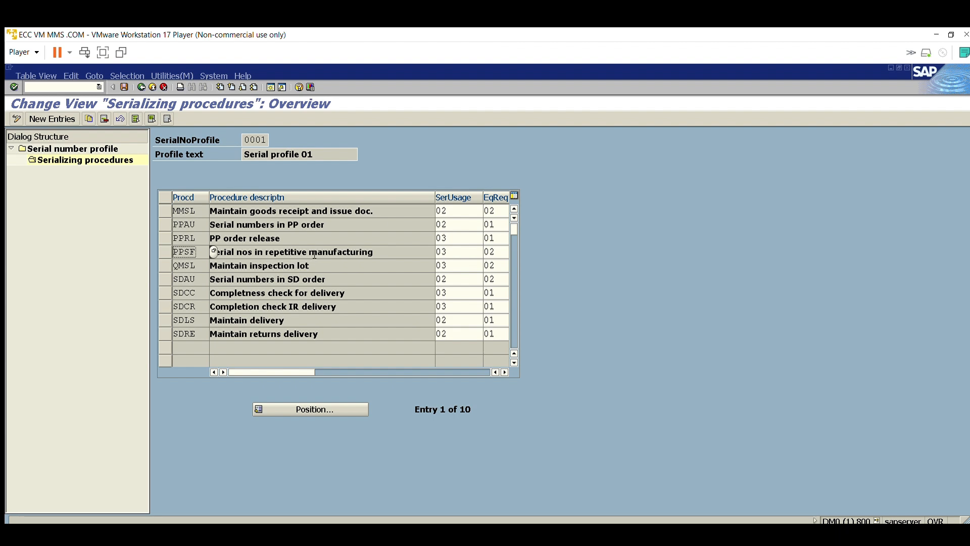
{"action": "left_click", "coordinate": [294, 263]}
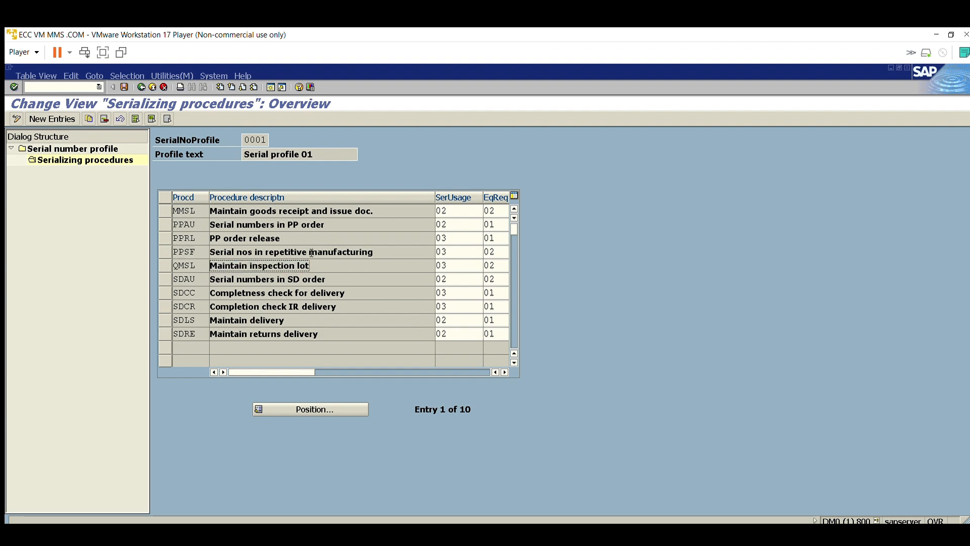
{"action": "left_click_drag", "start_coordinate": [311, 253], "coordinate": [218, 249]}
{"action": "left_click_drag", "start_coordinate": [267, 125], "coordinate": [245, 124]}
{"action": "left_click", "coordinate": [243, 124]}
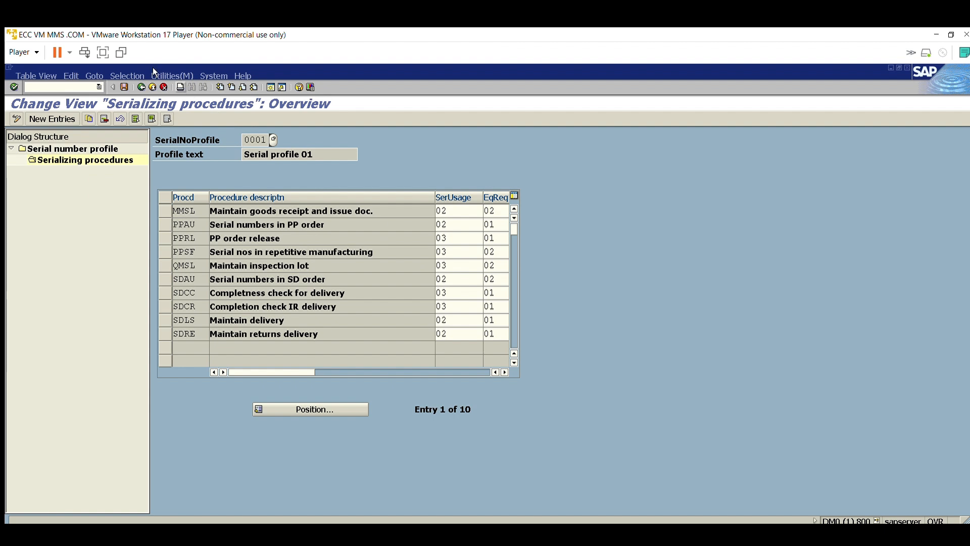
Step: Leave the serial number profile customizing, collapse the Serial Number Management node in the IMG, and return to SAP Easy Access
{"action": "left_click", "coordinate": [142, 86]}
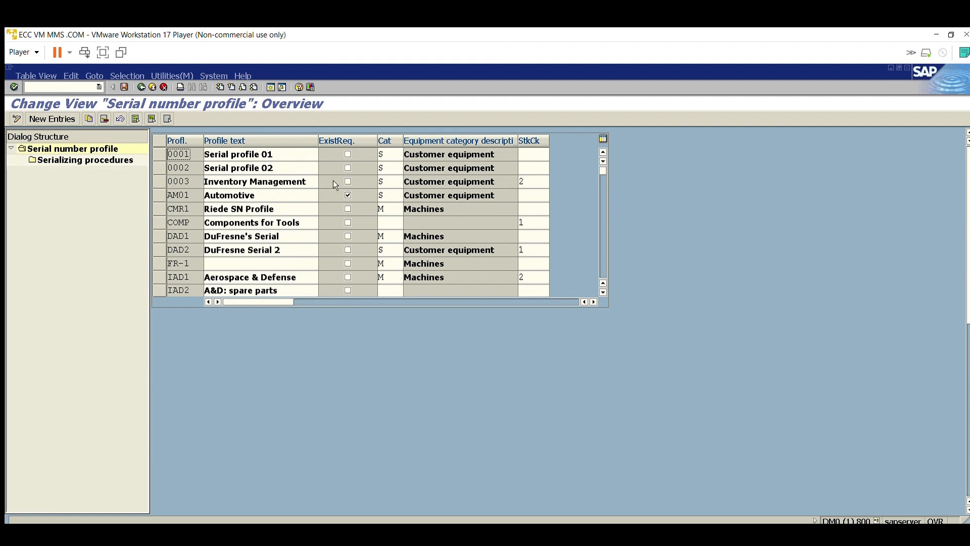
{"action": "left_click", "coordinate": [153, 85]}
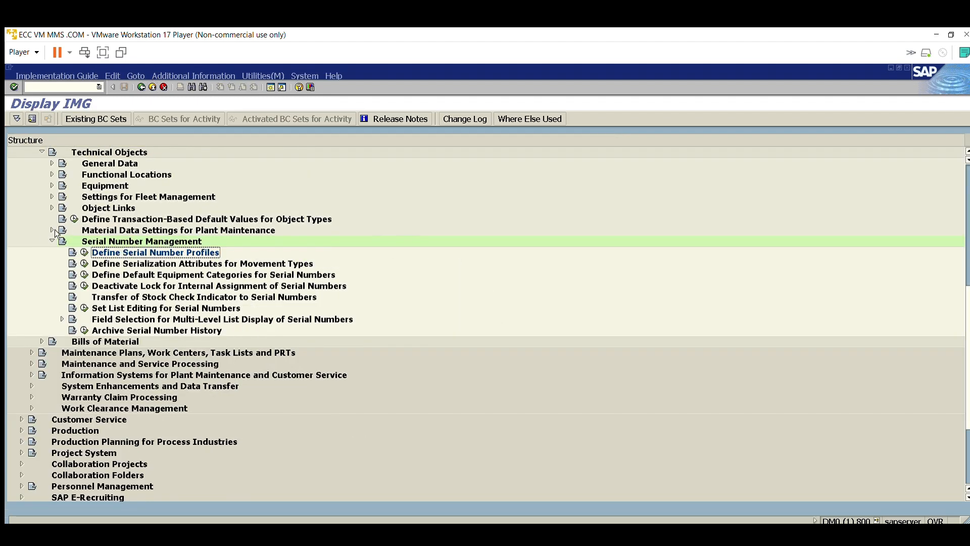
{"action": "left_click", "coordinate": [52, 241]}
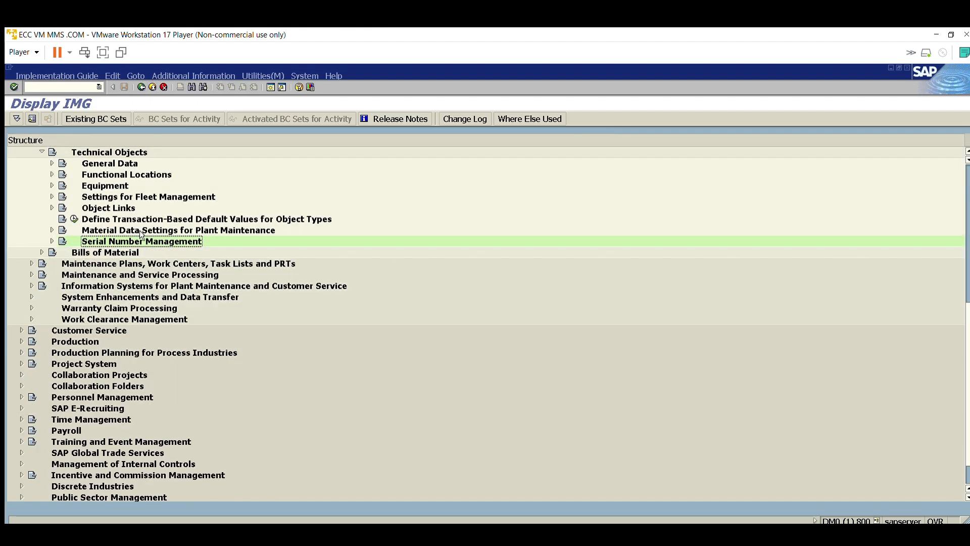
{"action": "left_click", "coordinate": [153, 87]}
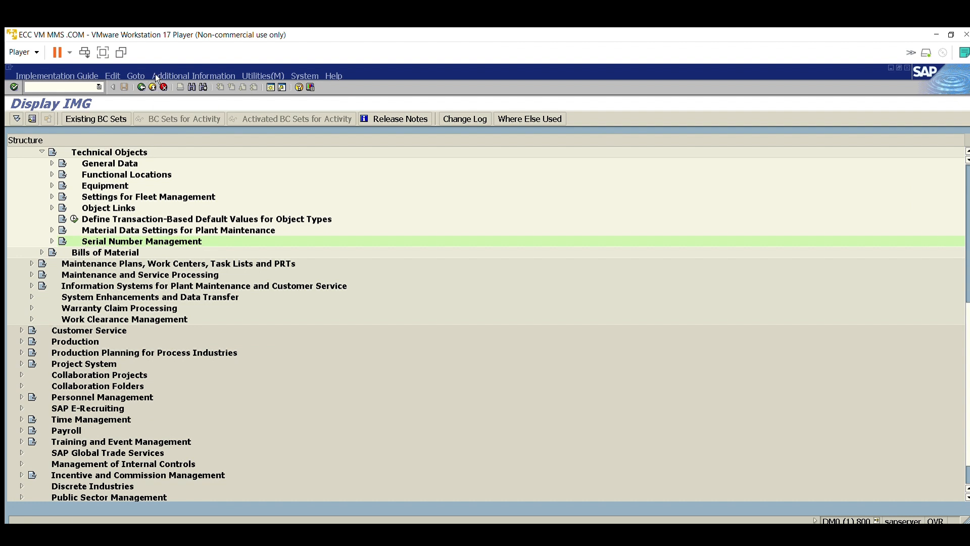
{"action": "left_click", "coordinate": [154, 87]}
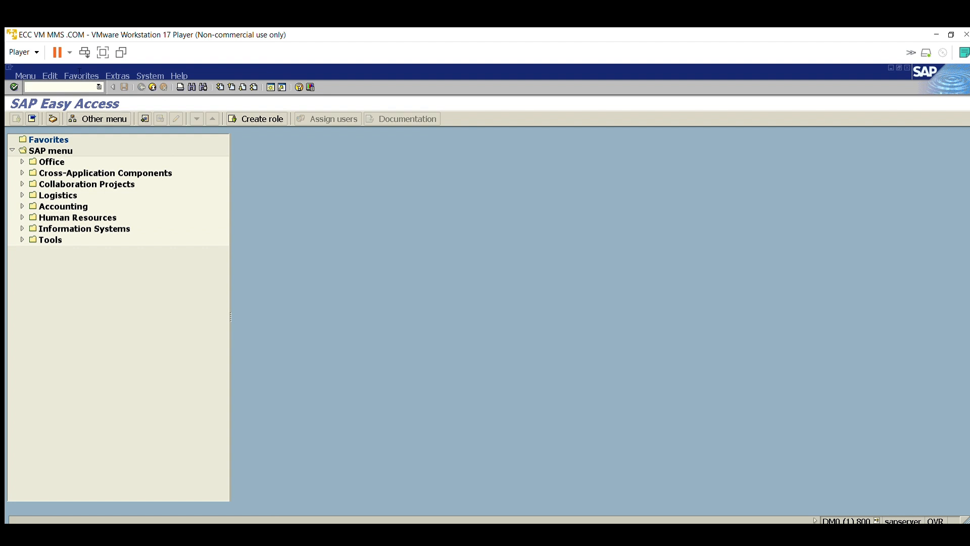
Step: Run the stock overview (MMBE) for material ELECTRIC BIKE fg in plant 1000
{"action": "type", "text": "mmbe"}
{"action": "key", "text": "Return"}
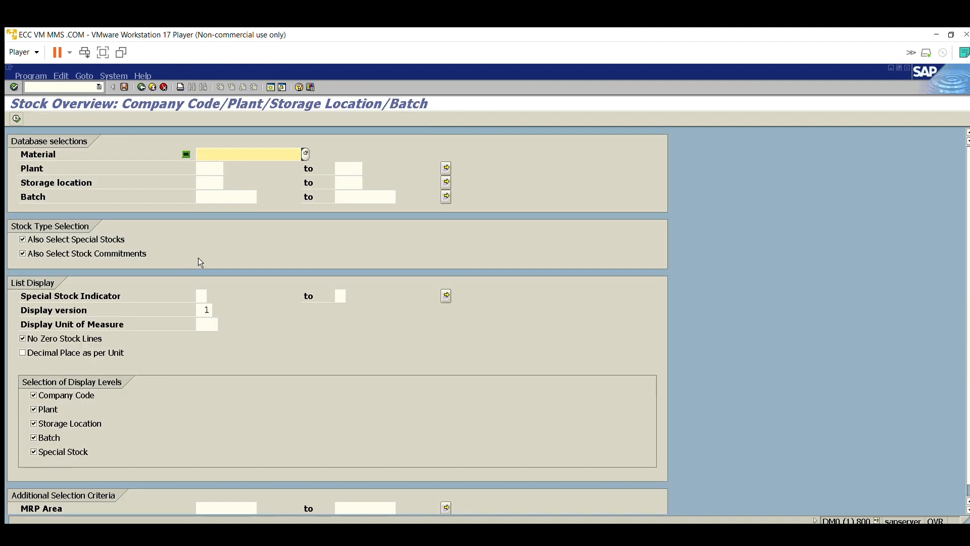
{"action": "left_click", "coordinate": [244, 153]}
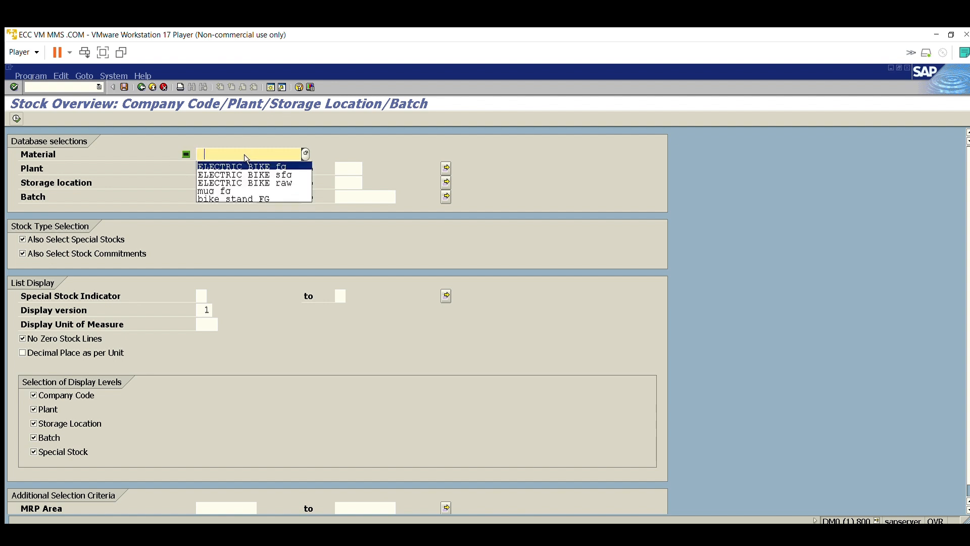
{"action": "left_click", "coordinate": [243, 167]}
{"action": "left_click", "coordinate": [213, 169]}
{"action": "left_click", "coordinate": [215, 169]}
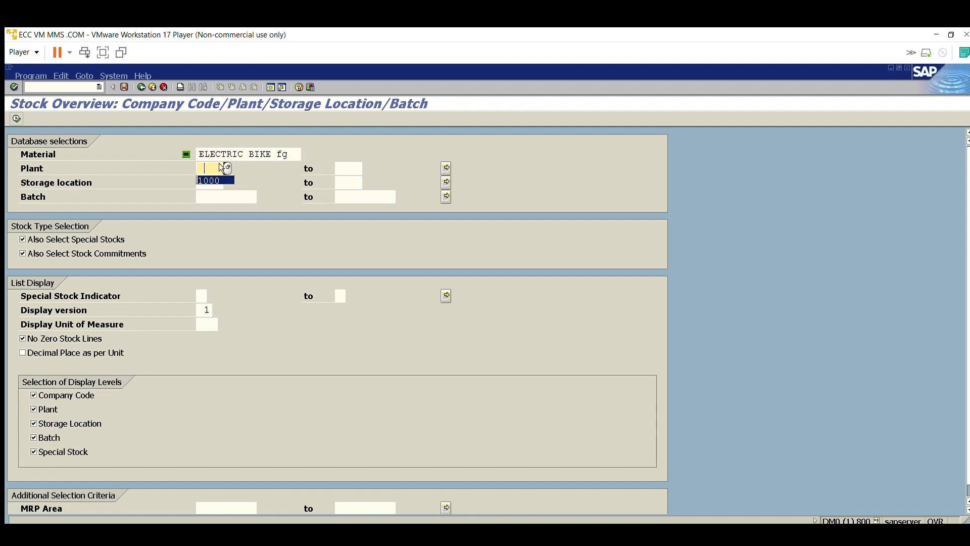
{"action": "left_click", "coordinate": [214, 180]}
{"action": "left_click", "coordinate": [17, 118]}
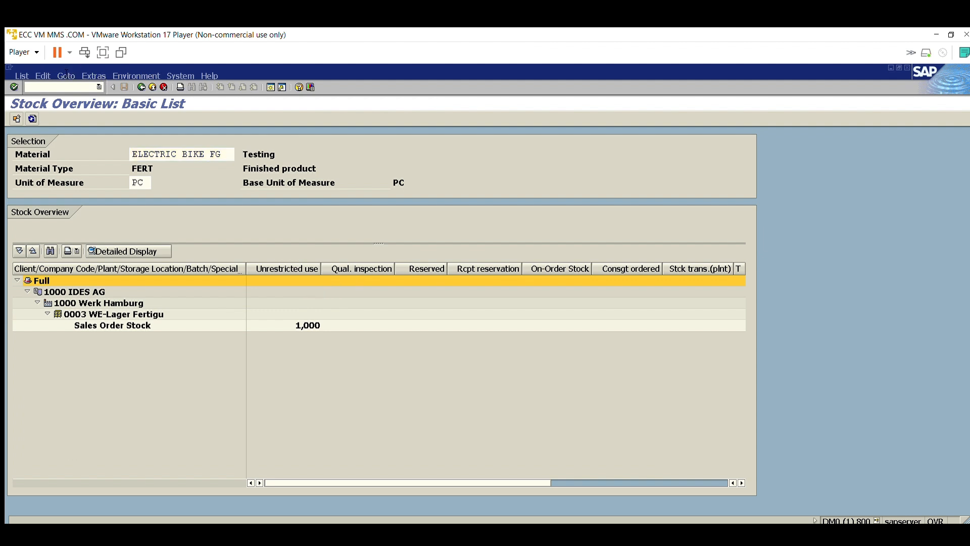
{"action": "type", "text": "n"}
{"action": "key", "text": "Return"}
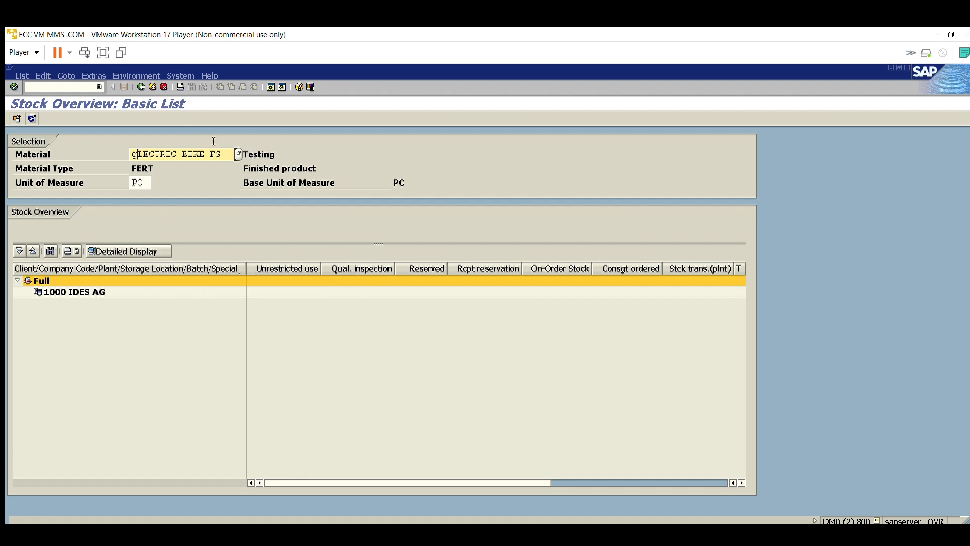
{"action": "left_click", "coordinate": [267, 303]}
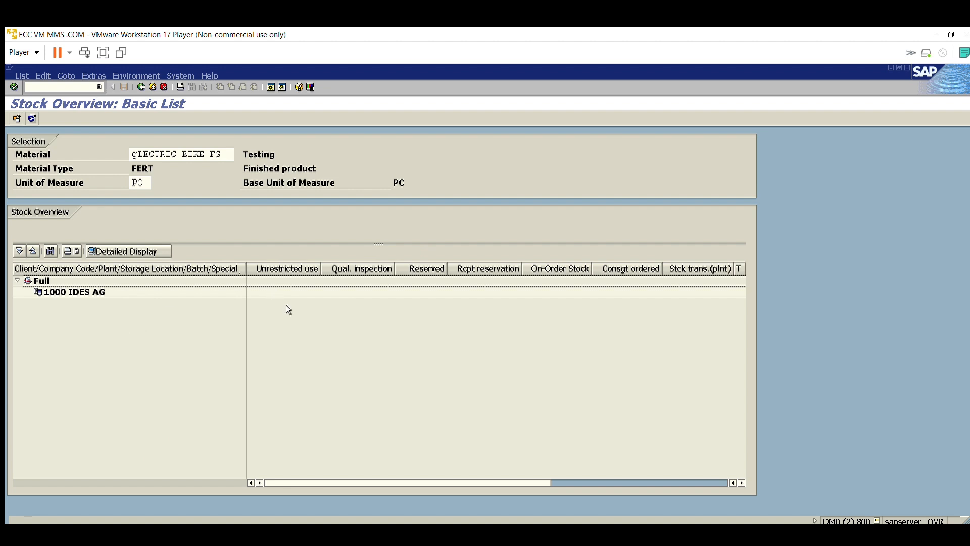
{"action": "left_click_drag", "start_coordinate": [217, 149], "coordinate": [127, 142]}
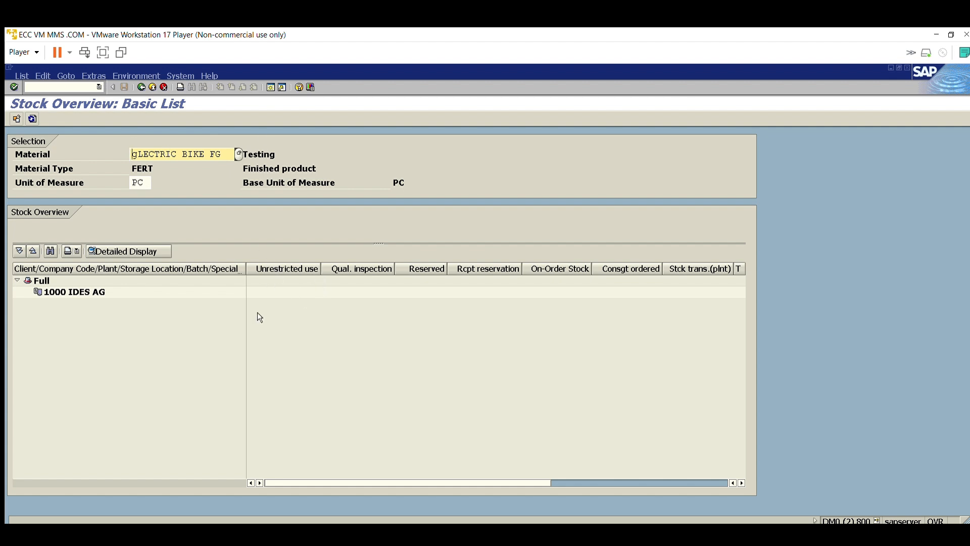
{"action": "left_click", "coordinate": [282, 300]}
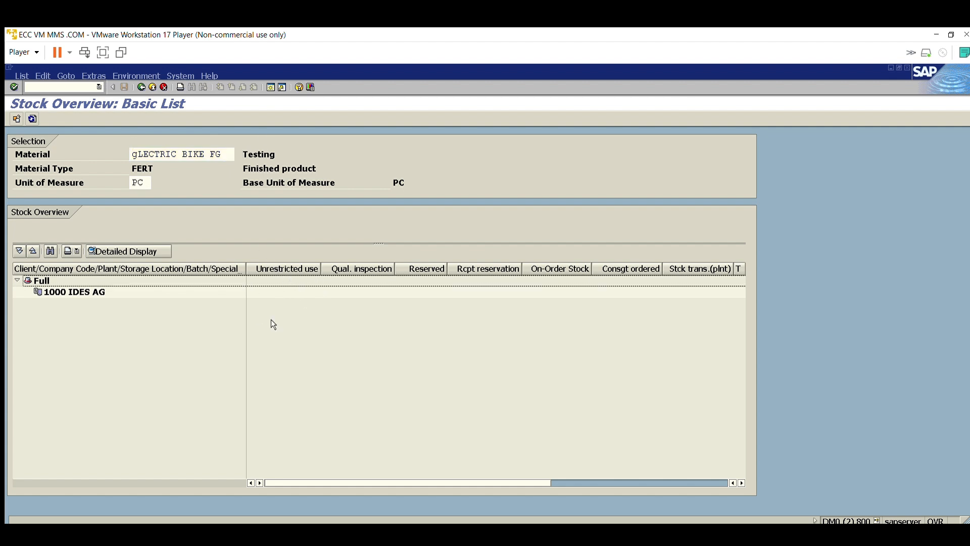
Step: Leave the stock overview for the Change Material transaction and dismiss the SAPoffice express notice
{"action": "left_click", "coordinate": [66, 87]}
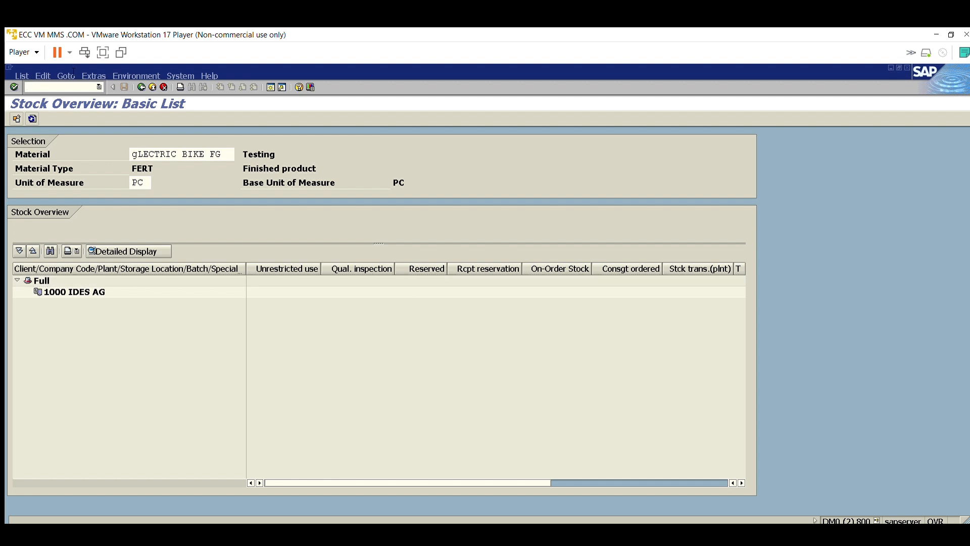
{"action": "type", "text": "/nmd04"}
{"action": "key", "text": "Return"}
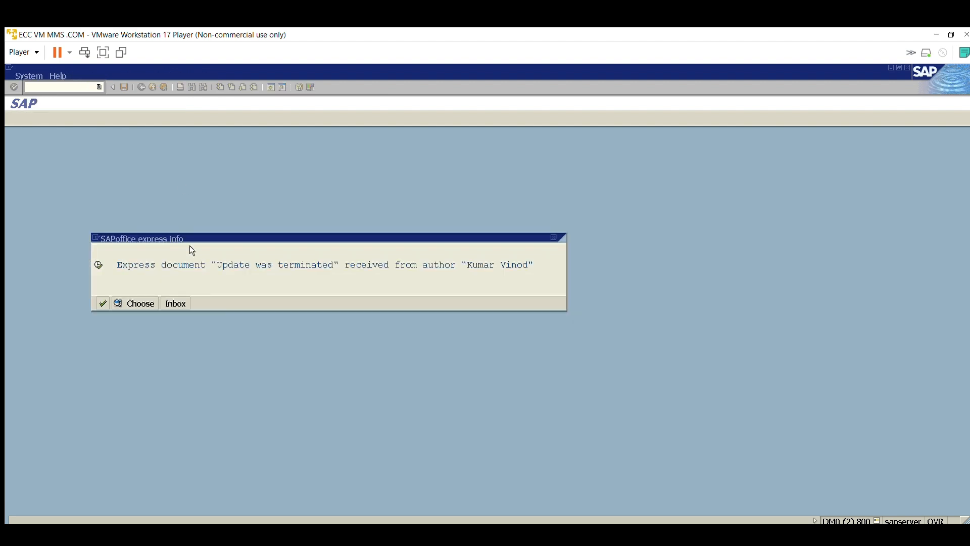
{"action": "left_click", "coordinate": [108, 292]}
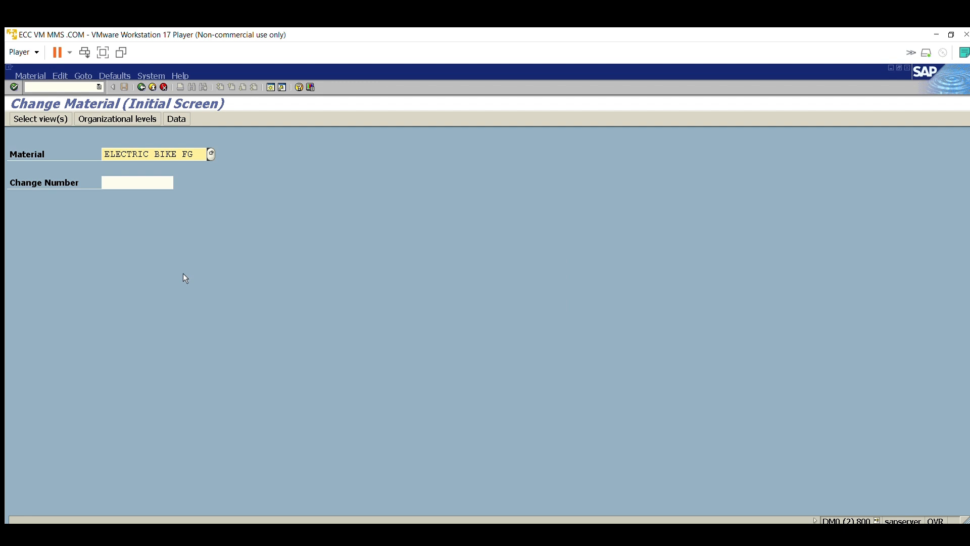
Step: Open the Work Scheduling view of material ELECTRIC BIKE FG for plant 1000
{"action": "key", "text": "Tab"}
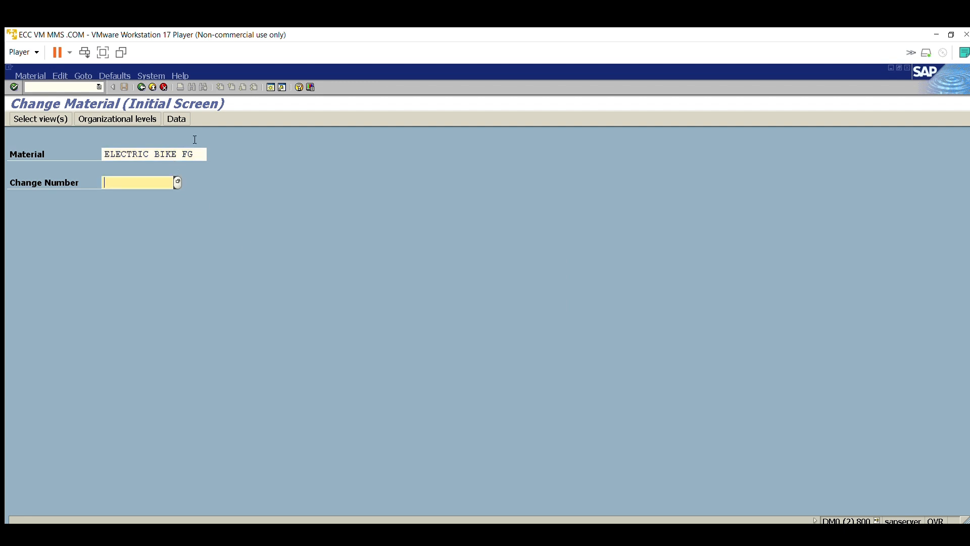
{"action": "key", "text": "Return"}
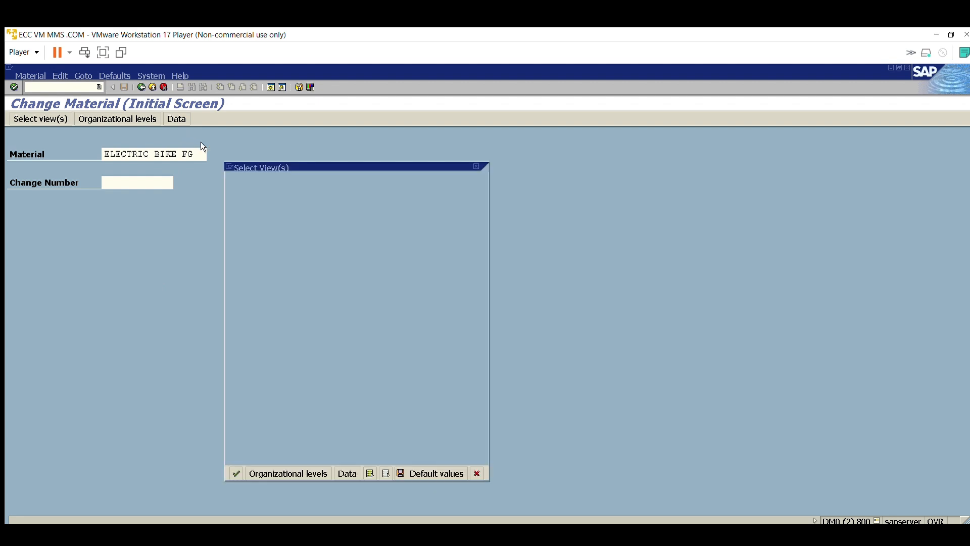
{"action": "left_click", "coordinate": [233, 340]}
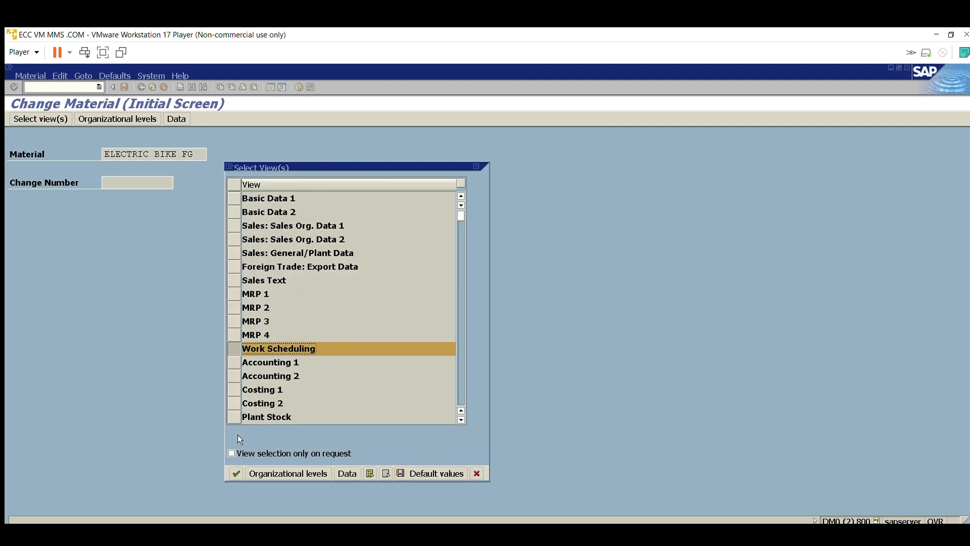
{"action": "double_click", "coordinate": [262, 348]}
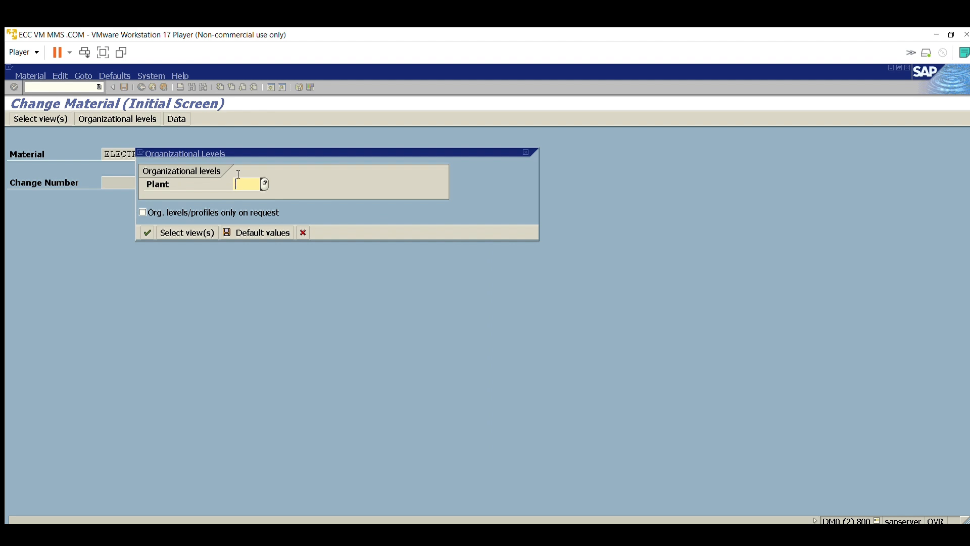
{"action": "type", "text": "1000"}
{"action": "key", "text": "Return"}
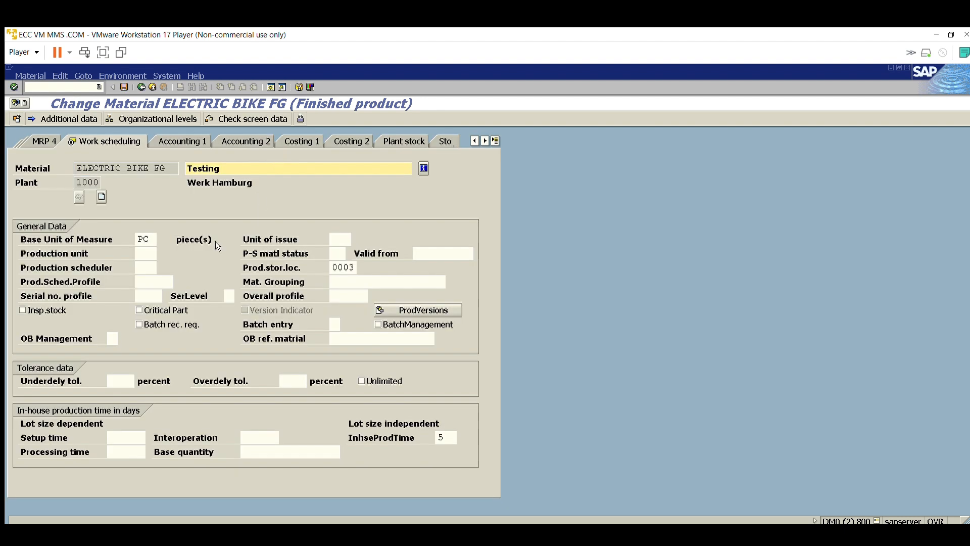
Step: Assign serial number profile 0001 (Serial profile 01) to ELECTRIC BIKE FG and save the material
{"action": "left_click", "coordinate": [147, 296]}
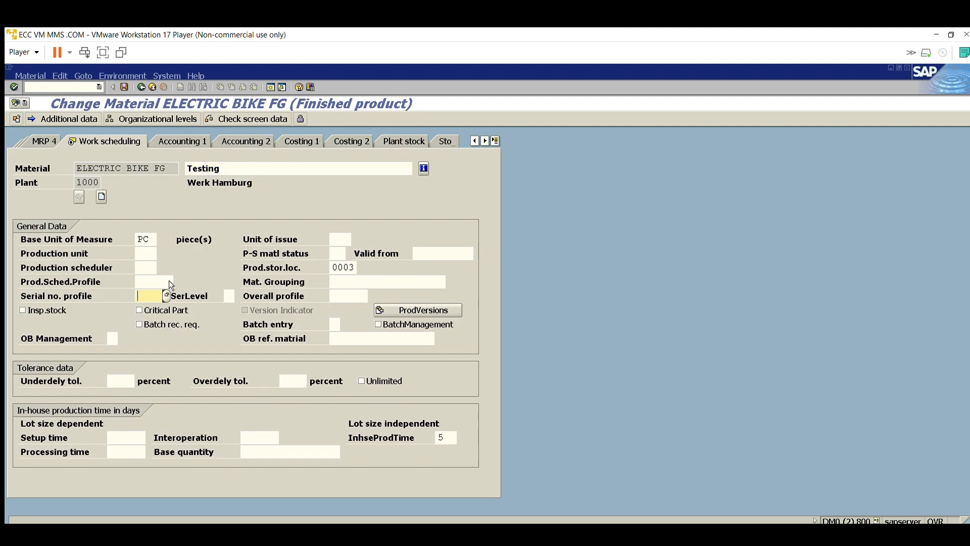
{"action": "key", "text": "F4"}
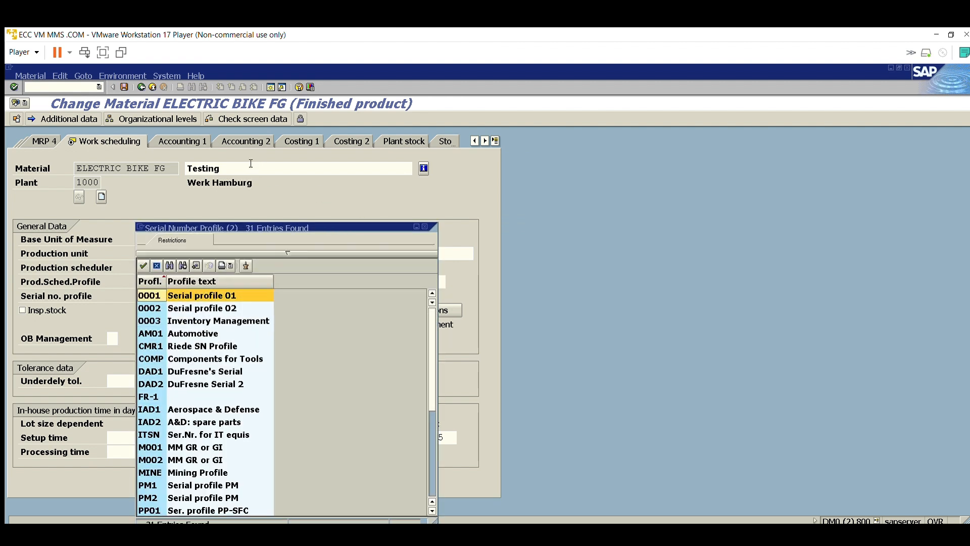
{"action": "left_click_drag", "start_coordinate": [237, 217], "coordinate": [474, 144]}
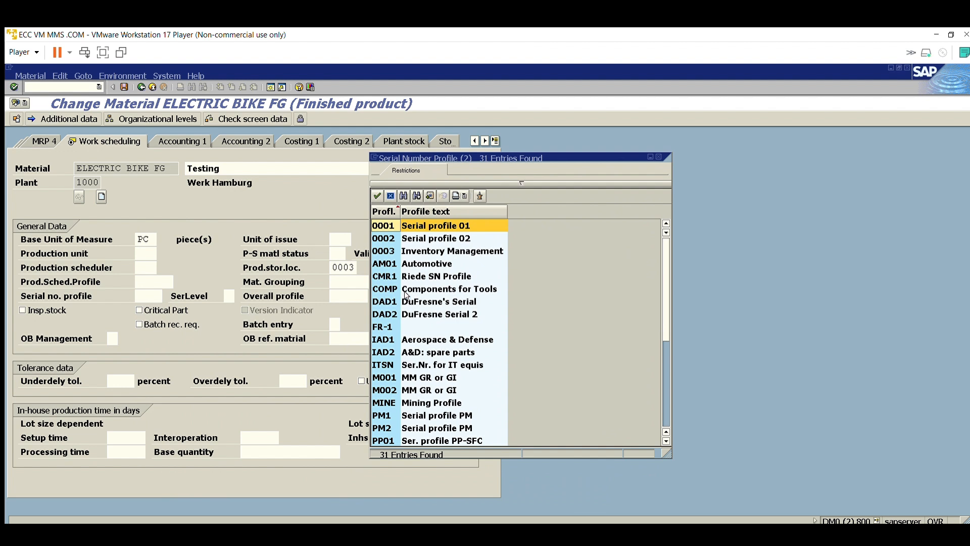
{"action": "double_click", "coordinate": [390, 227]}
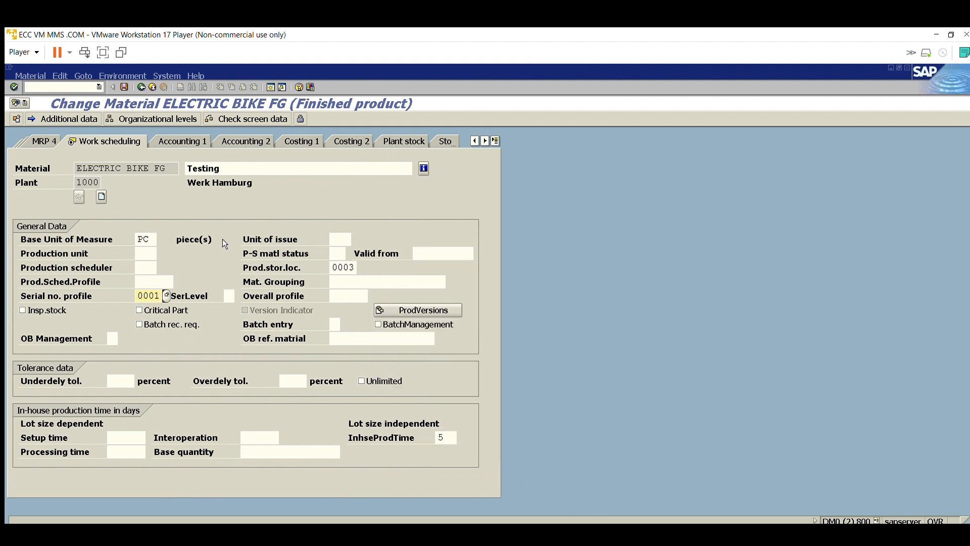
{"action": "key", "text": "Return"}
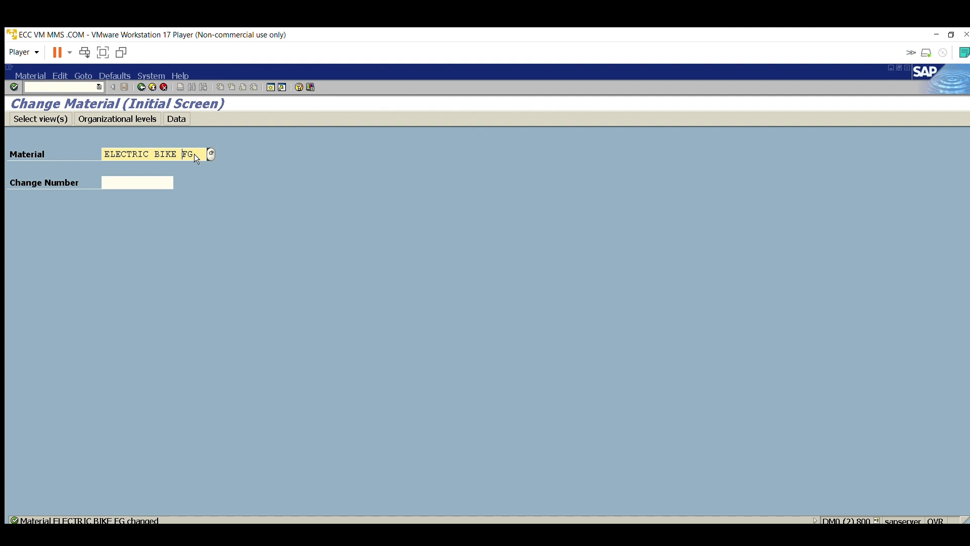
Step: Change the material to ELECTRIC BIKE SFG and open its Work Scheduling view for plant 1000
{"action": "type", "text": "S"}
{"action": "key", "text": "Return"}
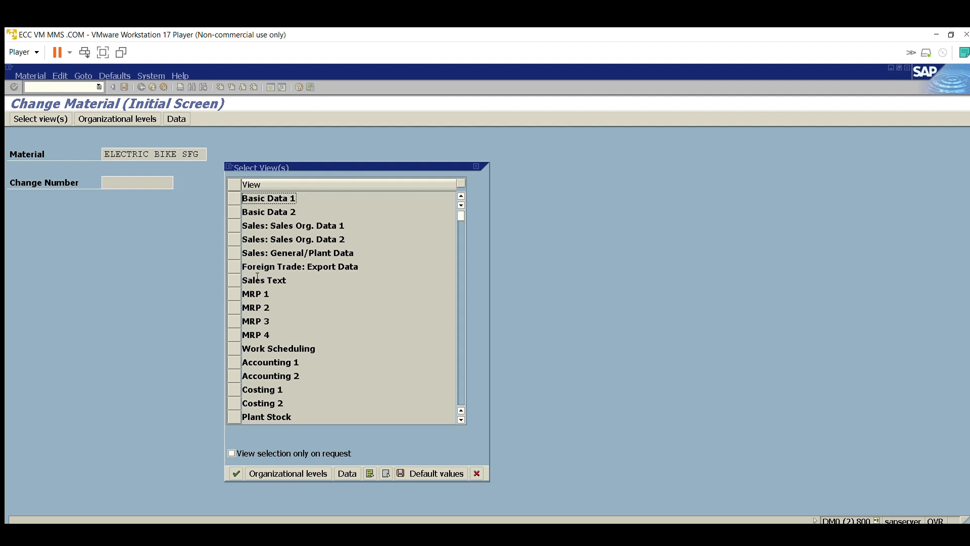
{"action": "left_click", "coordinate": [235, 348]}
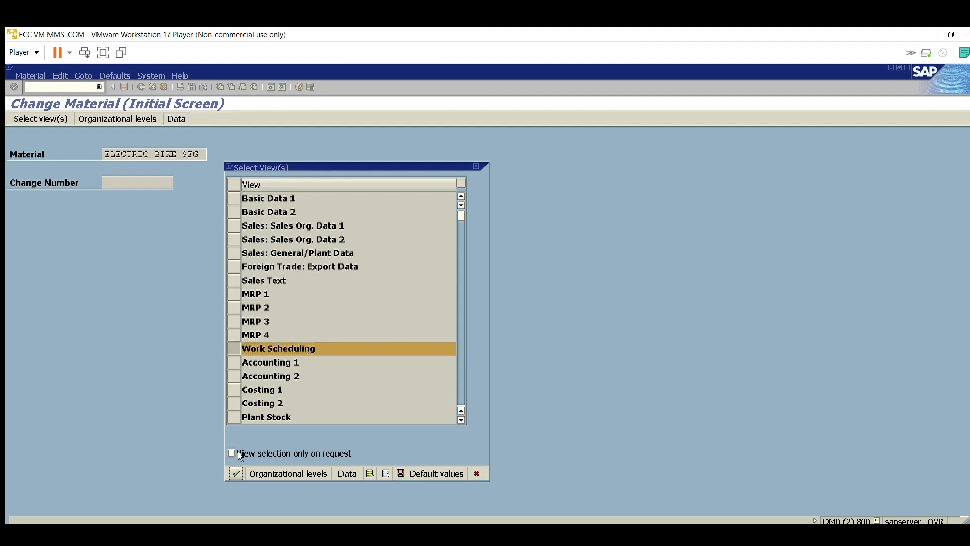
{"action": "key", "text": "Return"}
{"action": "left_click", "coordinate": [242, 184]}
{"action": "left_click", "coordinate": [248, 196]}
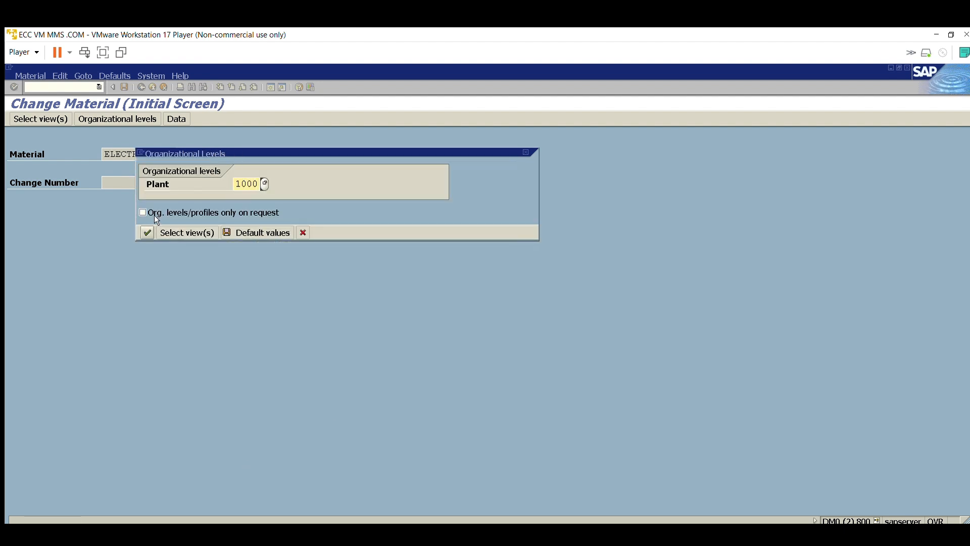
{"action": "left_click", "coordinate": [148, 232]}
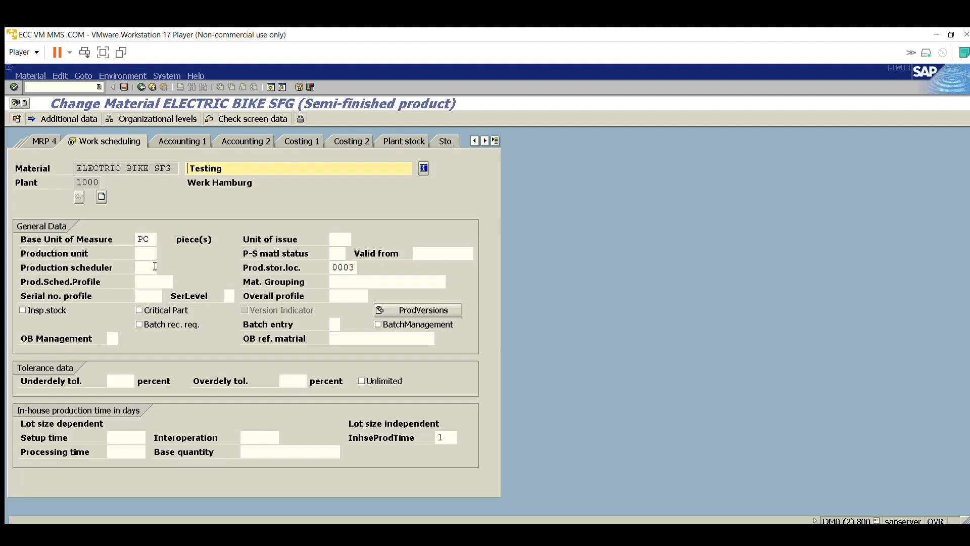
Step: Set the serial number profile of ELECTRIC BIKE SFG to 0001 and save the material
{"action": "left_click", "coordinate": [153, 294]}
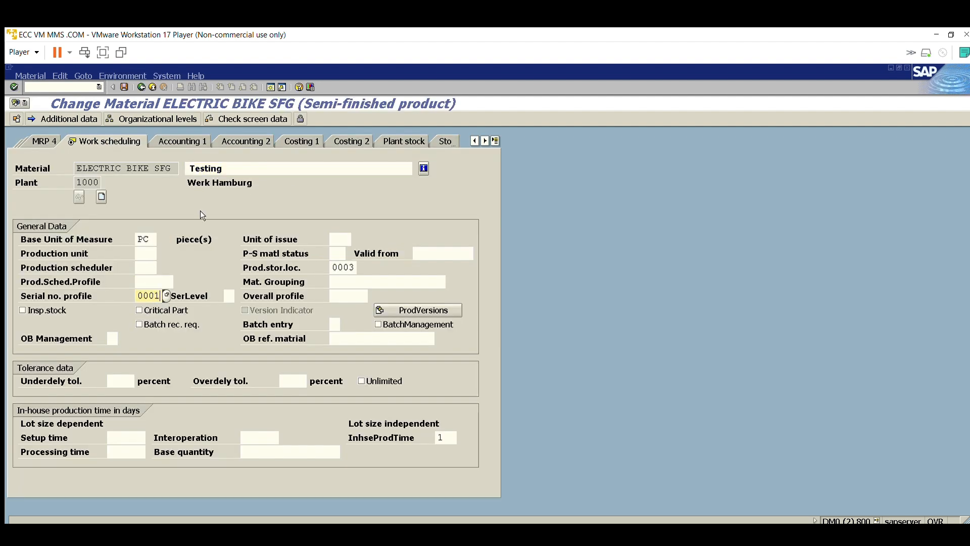
{"action": "left_click", "coordinate": [124, 87]}
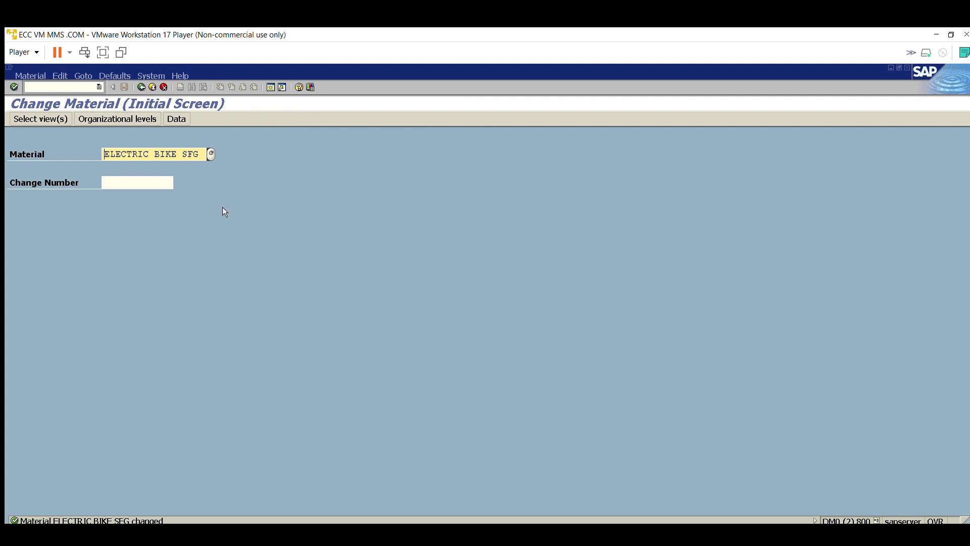
{"action": "left_click_drag", "start_coordinate": [184, 138], "coordinate": [200, 139]}
{"action": "left_click", "coordinate": [200, 139]}
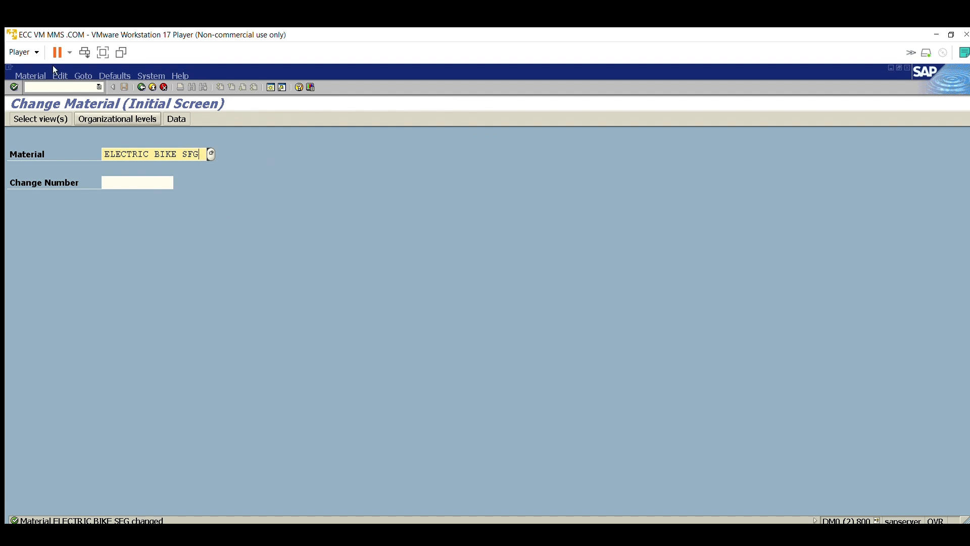
Step: Start a new production order (CO01) for material electric bike FG in plant 1000 with order type PP01
{"action": "left_click", "coordinate": [56, 86]}
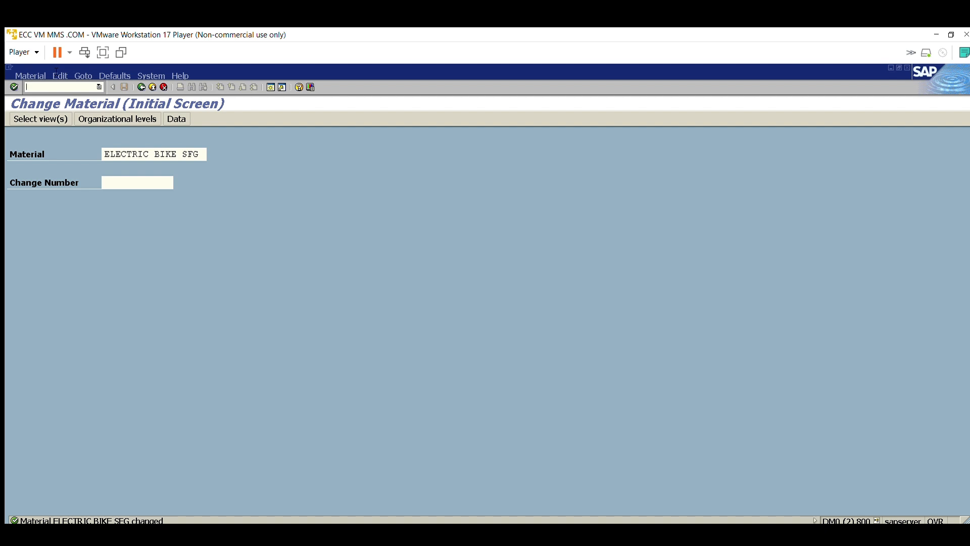
{"action": "type", "text": "/n"}
{"action": "type", "text": "co01"}
{"action": "key", "text": "Return"}
{"action": "left_click", "coordinate": [172, 169]}
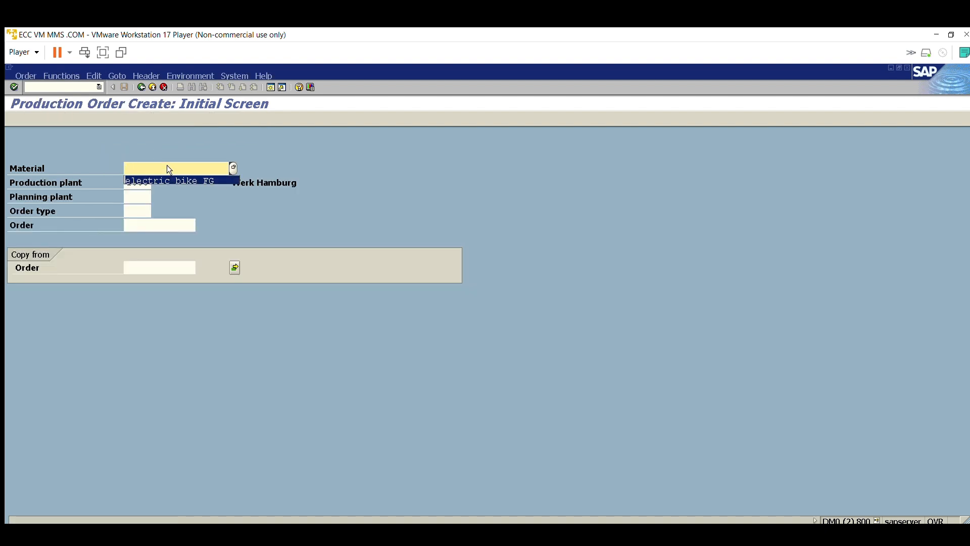
{"action": "left_click", "coordinate": [167, 178]}
{"action": "left_click", "coordinate": [140, 209]}
{"action": "left_click", "coordinate": [136, 223]}
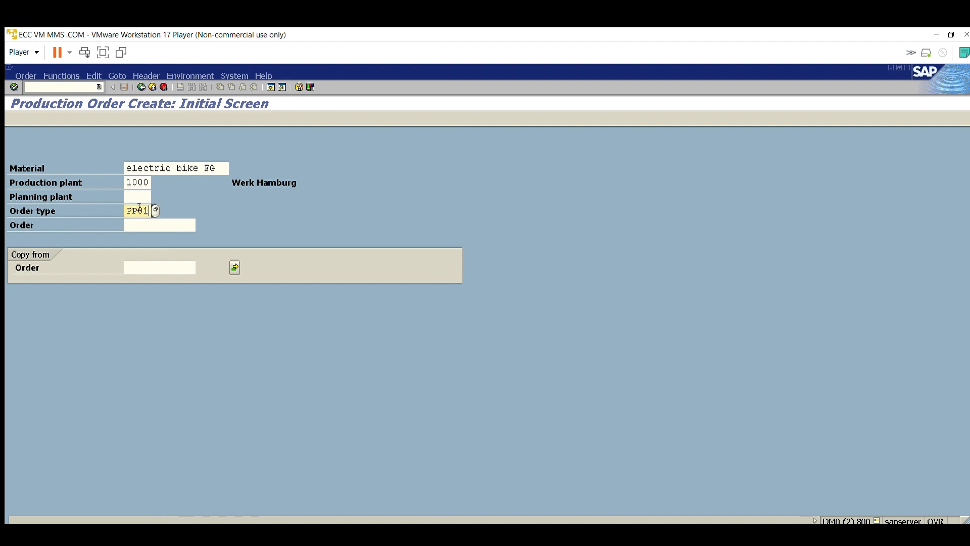
{"action": "key", "text": "Return"}
Step: Set the production order's total quantity to 1 PC and its scheduling type to Current date
{"action": "type", "text": "1"}
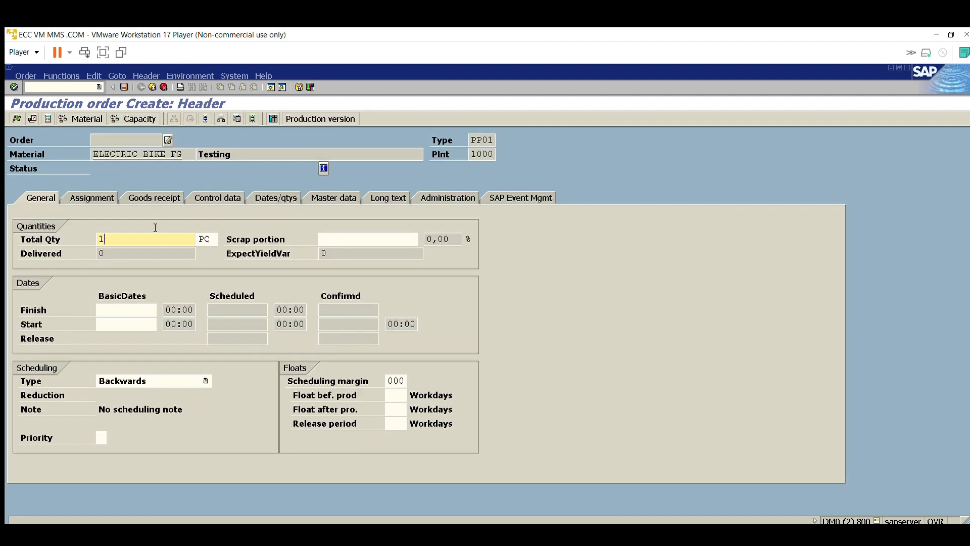
{"action": "left_click", "coordinate": [170, 381]}
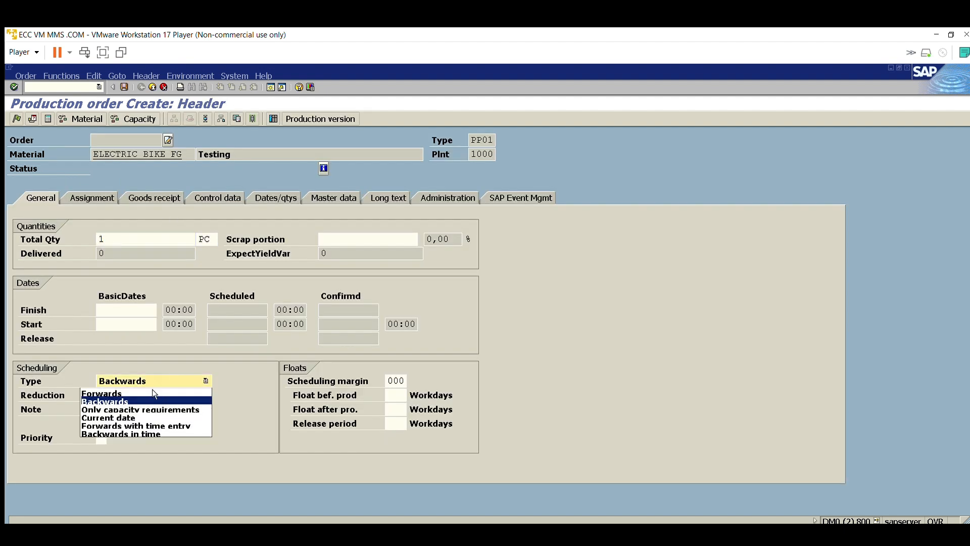
{"action": "left_click", "coordinate": [116, 418]}
{"action": "key", "text": "Return"}
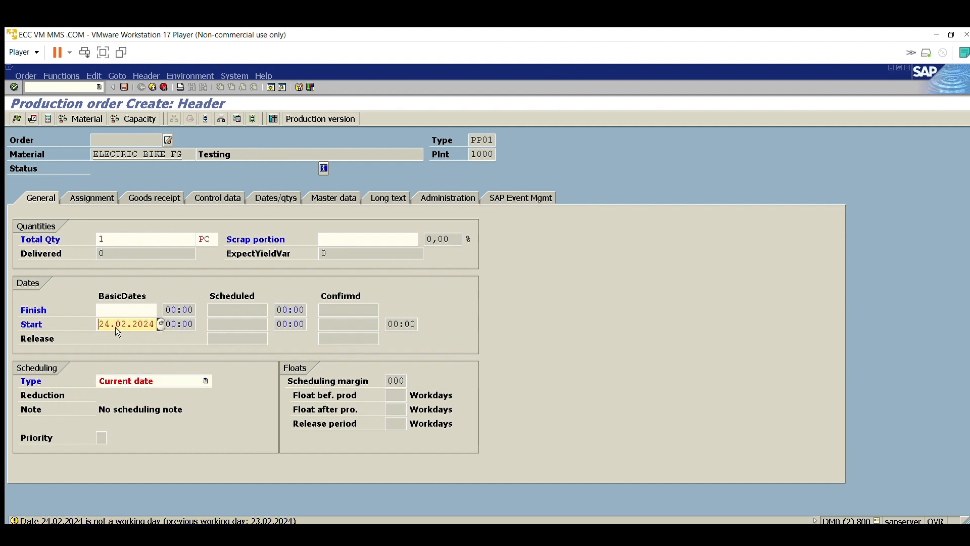
Step: Accept the order dates, choose routing group 50001439 for the order, and release the production order
{"action": "left_click", "coordinate": [161, 323]}
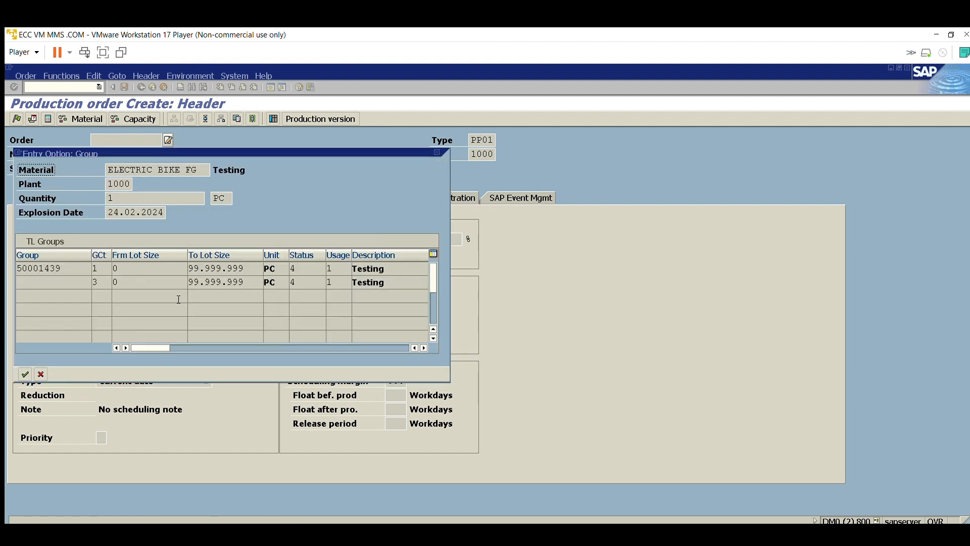
{"action": "double_click", "coordinate": [100, 270]}
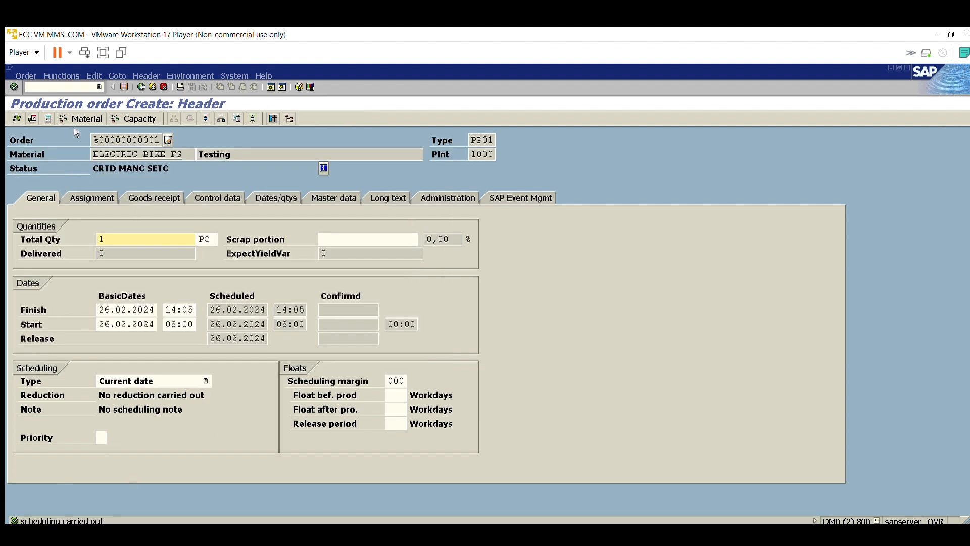
{"action": "left_click", "coordinate": [17, 117]}
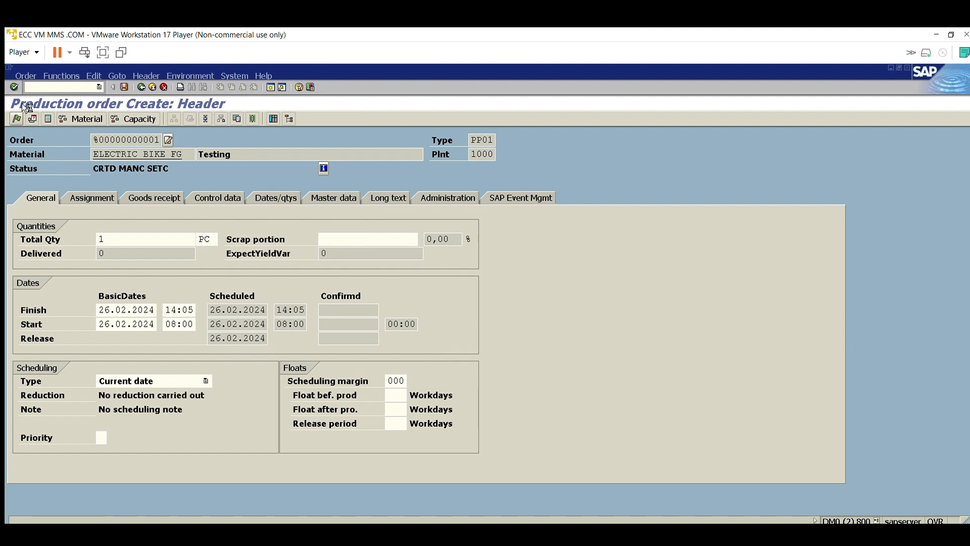
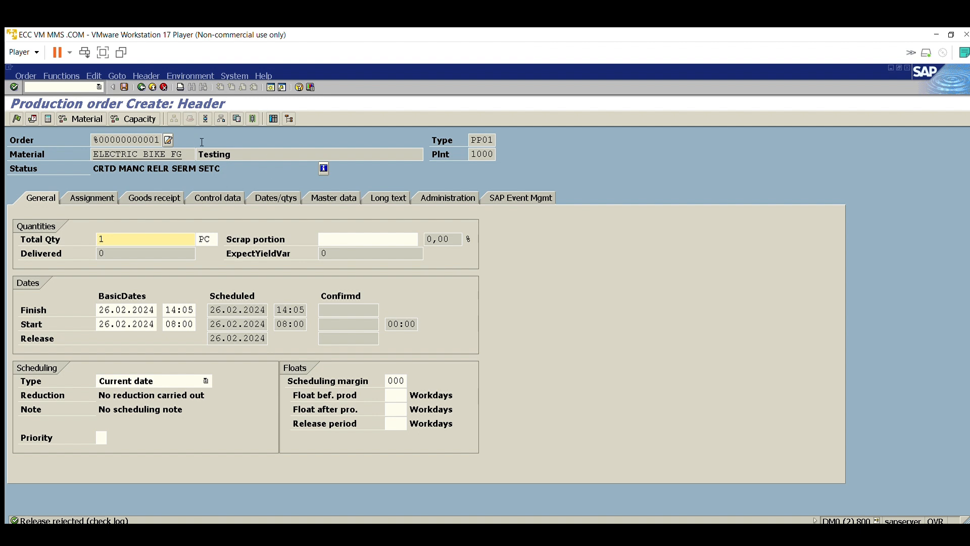
Step: Open the serial number maintenance of the production order header and close it without entering anything
{"action": "left_click_drag", "start_coordinate": [185, 154], "coordinate": [95, 143]}
{"action": "key", "text": "ctrl+c"}
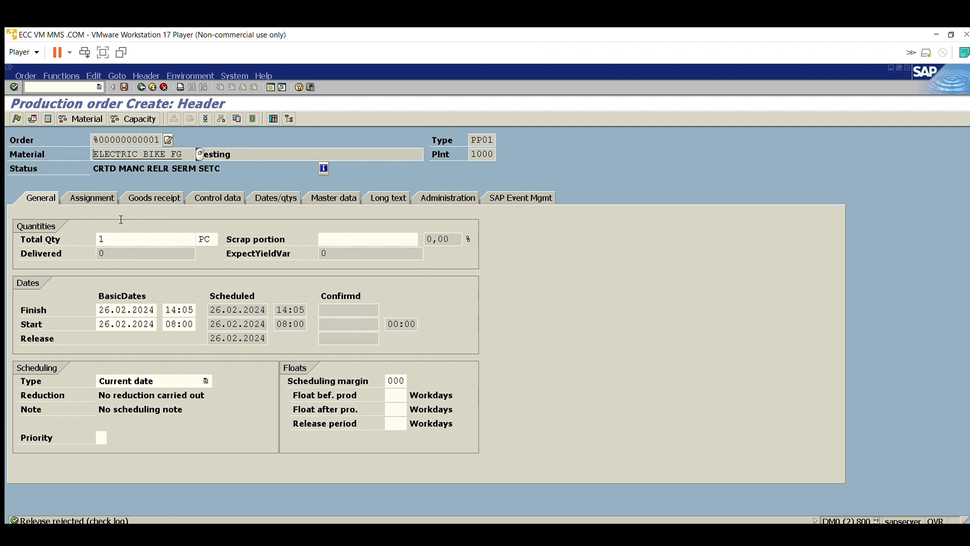
{"action": "left_click", "coordinate": [118, 74]}
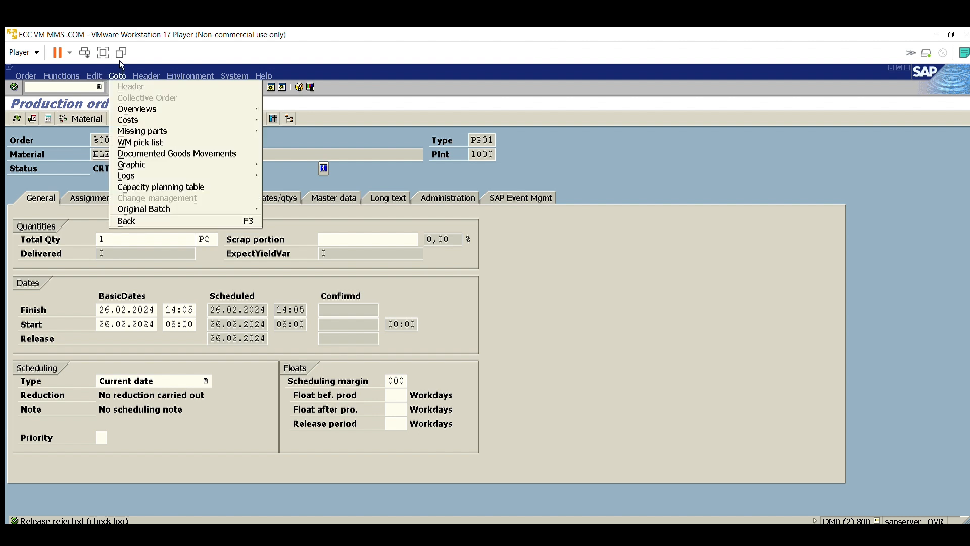
{"action": "left_click", "coordinate": [145, 75]}
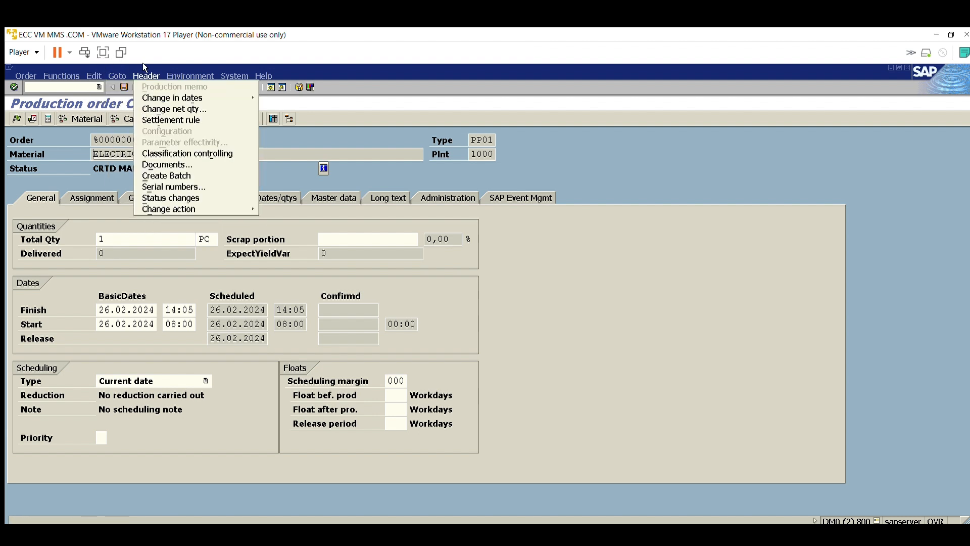
{"action": "mouse_move", "coordinate": [25, 74]}
{"action": "left_click", "coordinate": [178, 173]}
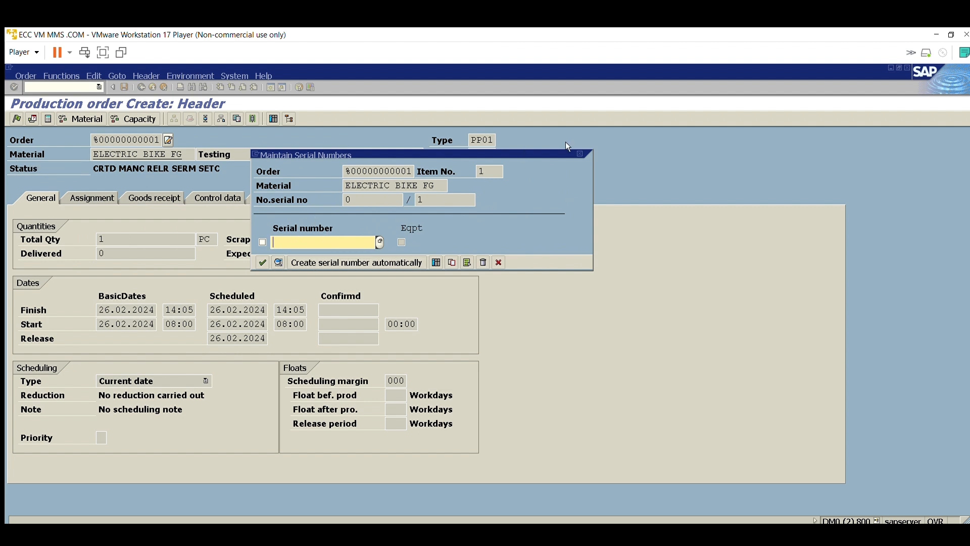
{"action": "left_click", "coordinate": [580, 153]}
{"action": "left_click", "coordinate": [221, 297]}
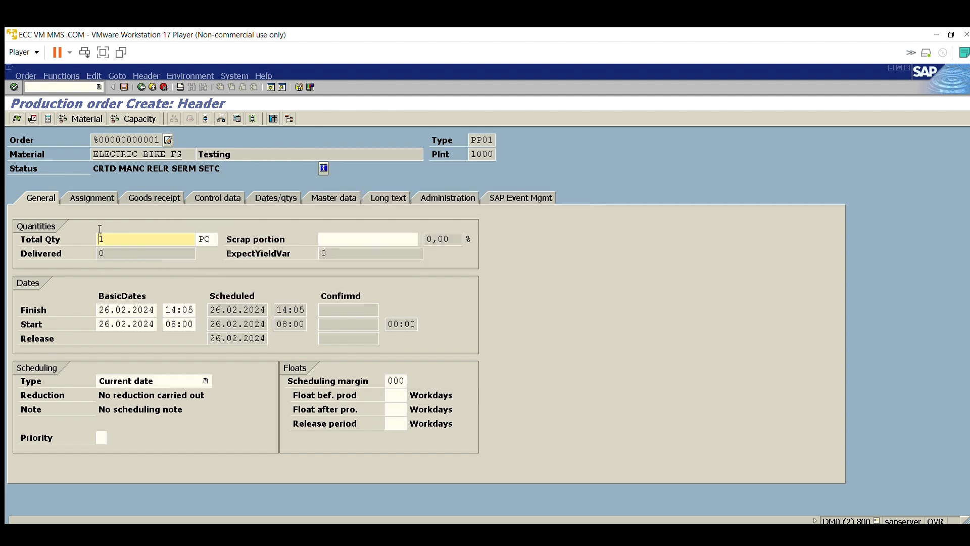
Step: Set the order's total quantity to 10 PC, and open and close the header's serial number maintenance
{"action": "type", "text": "0"}
{"action": "key", "text": "Return"}
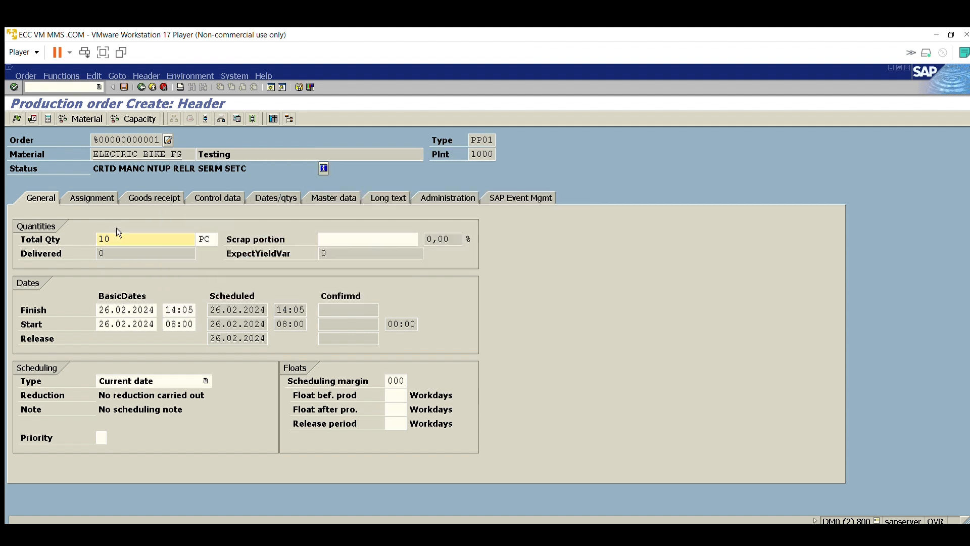
{"action": "left_click", "coordinate": [146, 76]}
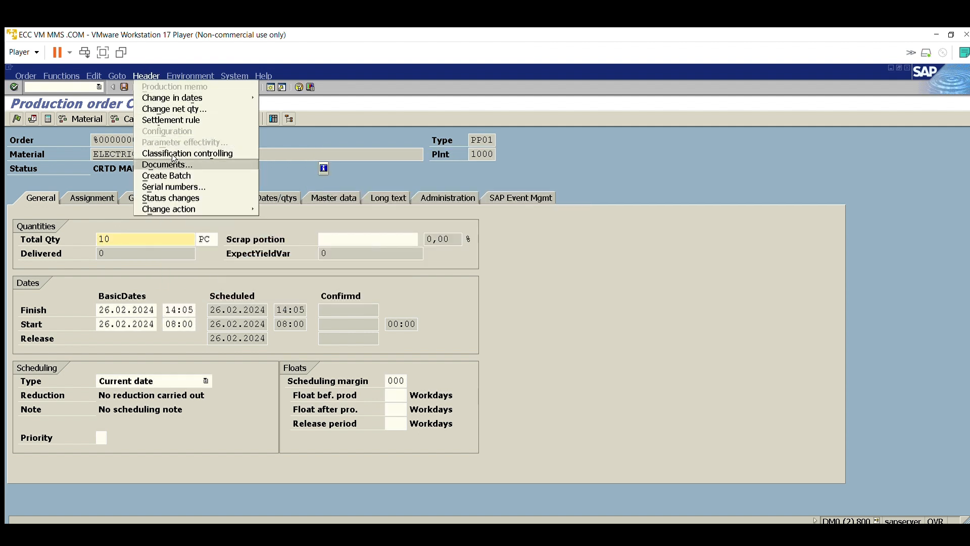
{"action": "left_click", "coordinate": [174, 182]}
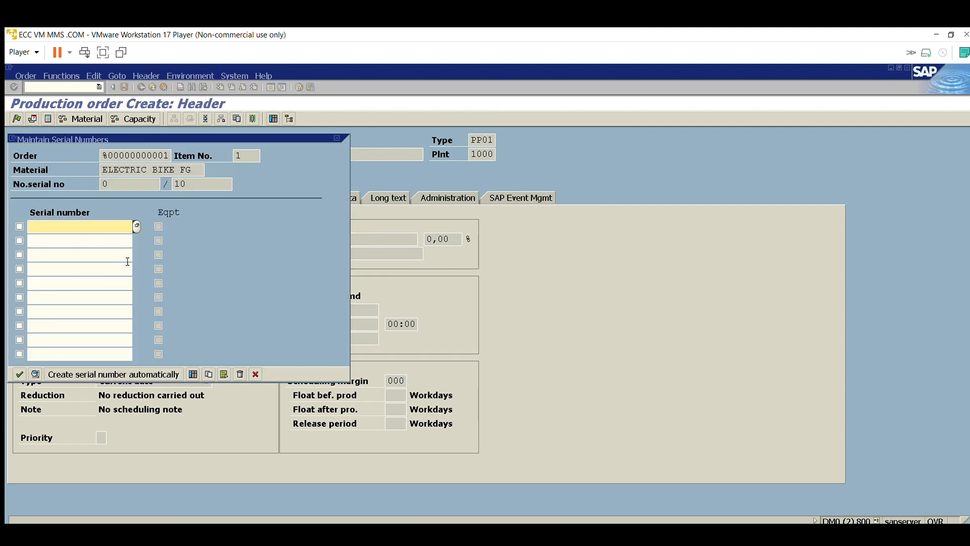
{"action": "left_click", "coordinate": [337, 138]}
{"action": "left_click", "coordinate": [203, 296]}
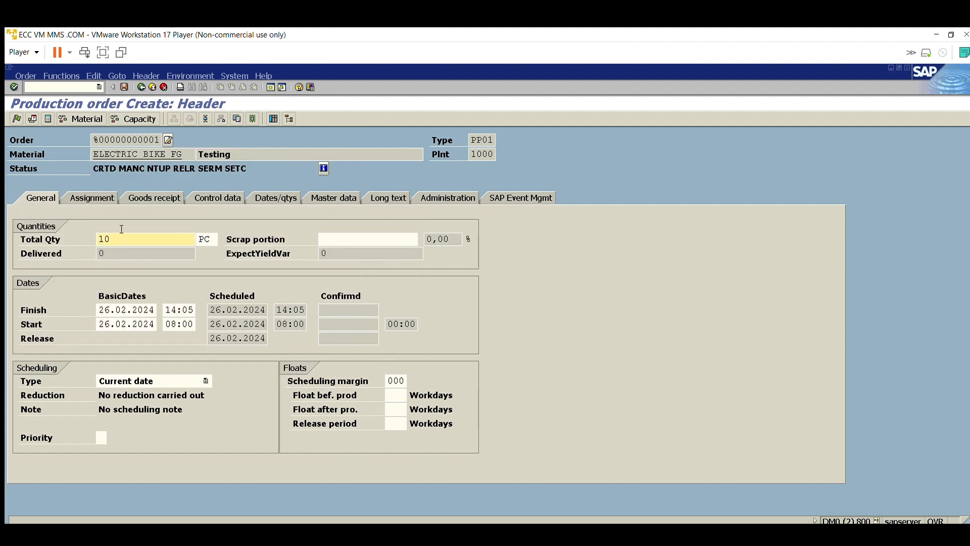
Step: Set the production order's total quantity back to 1 PC
{"action": "key", "text": "BackSpace"}
{"action": "left_click", "coordinate": [145, 76]}
{"action": "left_click", "coordinate": [172, 168]}
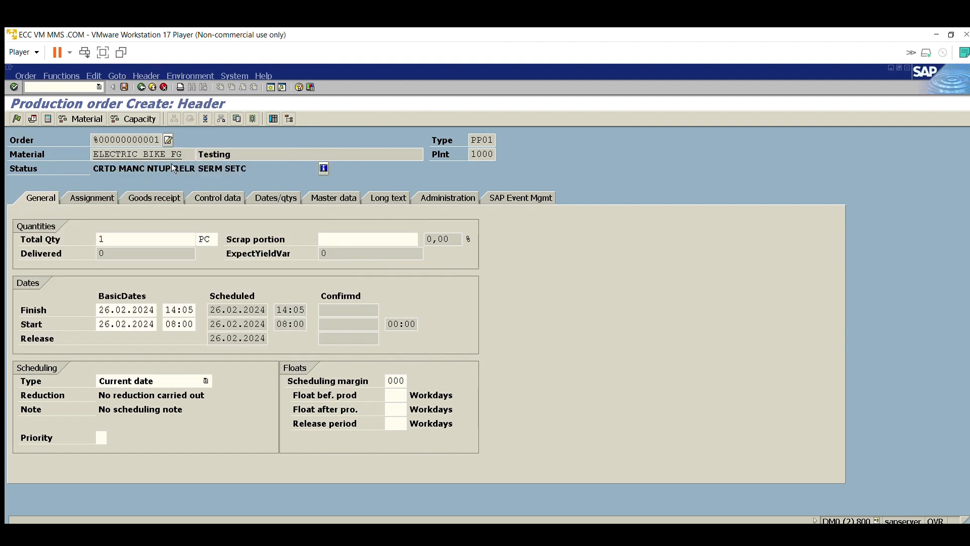
{"action": "key", "text": "Return"}
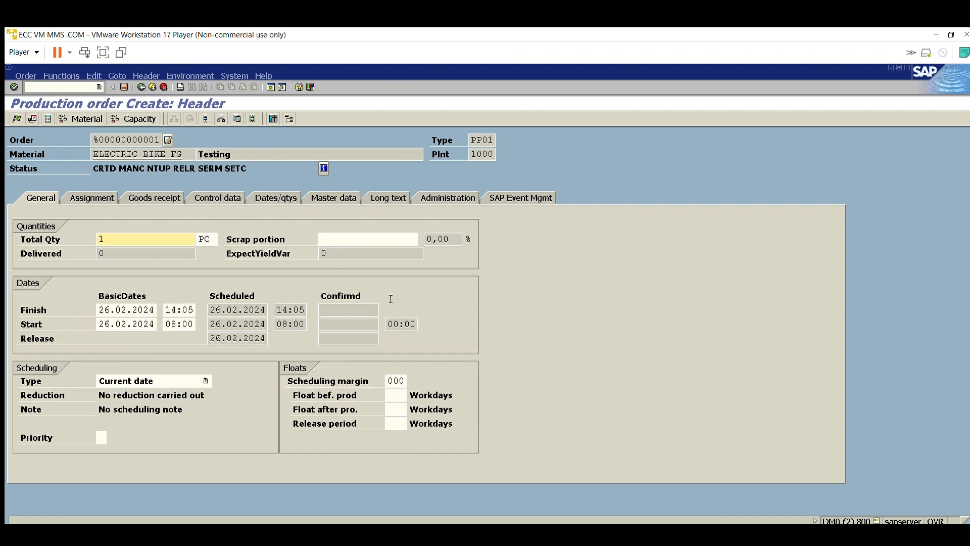
Step: Assign serial number 1 to material ELECTRIC BIKE FG in the order header's serial number maintenance and accept it
{"action": "left_click", "coordinate": [146, 76]}
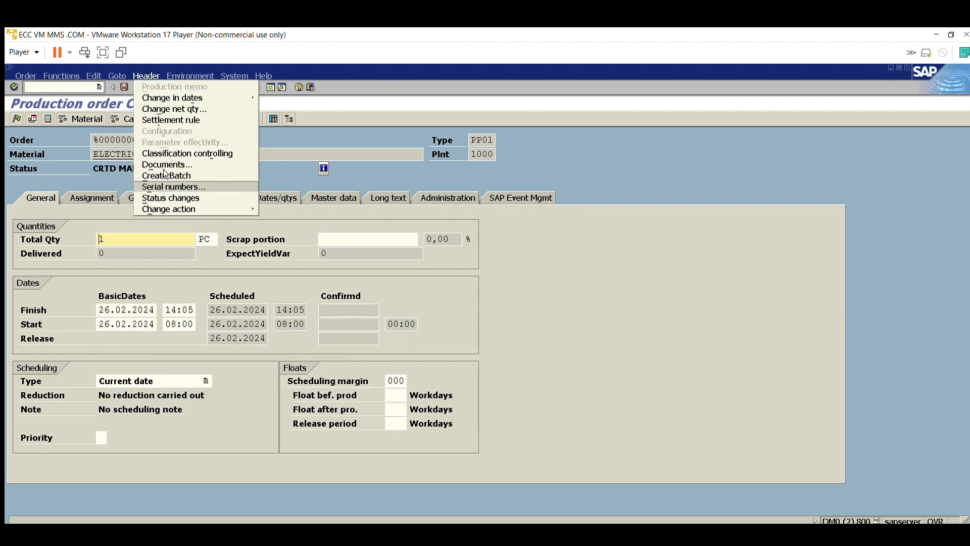
{"action": "left_click", "coordinate": [154, 187]}
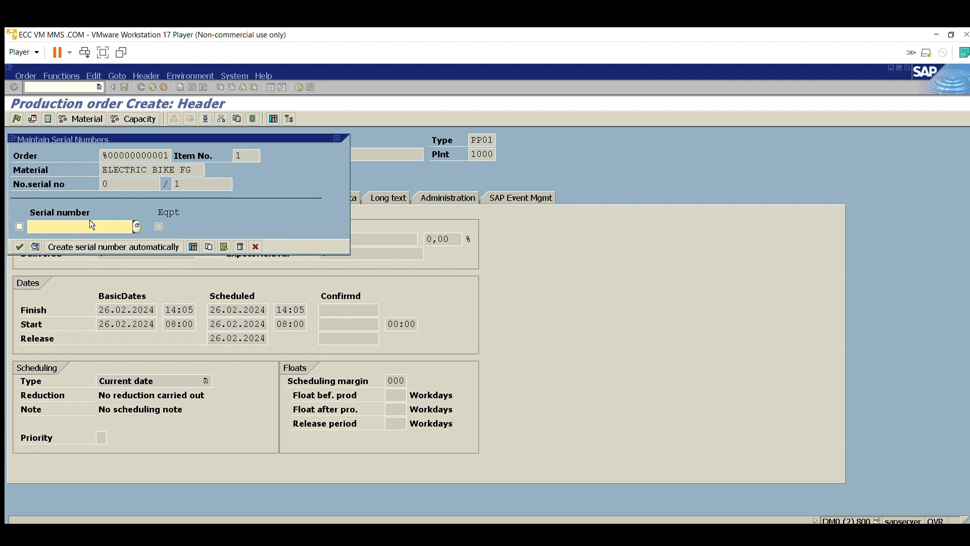
{"action": "type", "text": "TEST"}
{"action": "type", "text": "1"}
{"action": "key", "text": "BackSpace"}
{"action": "key", "text": "BackSpace"}
{"action": "key", "text": "BackSpace"}
{"action": "left_click", "coordinate": [117, 236]}
{"action": "left_click_drag", "start_coordinate": [195, 170], "coordinate": [86, 156]}
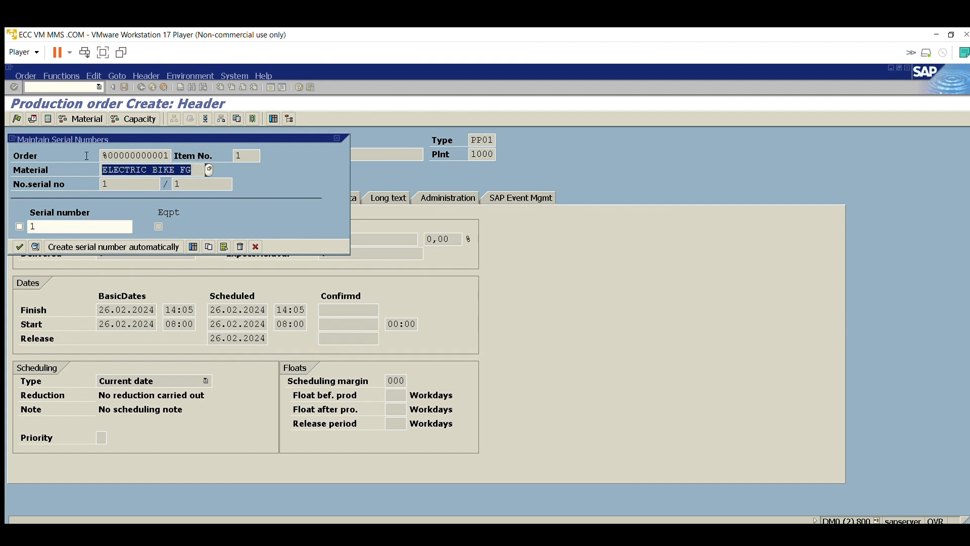
{"action": "left_click", "coordinate": [58, 203]}
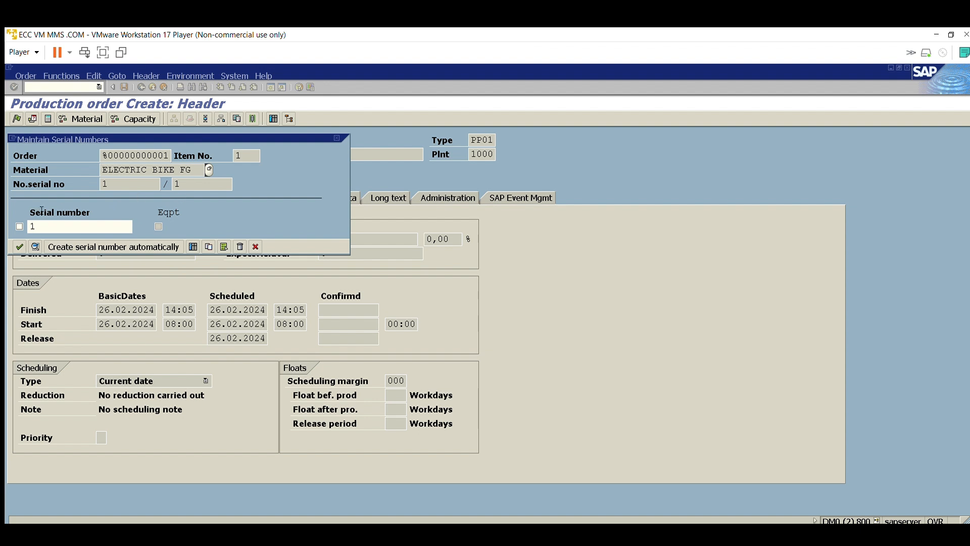
{"action": "key", "text": "Tab"}
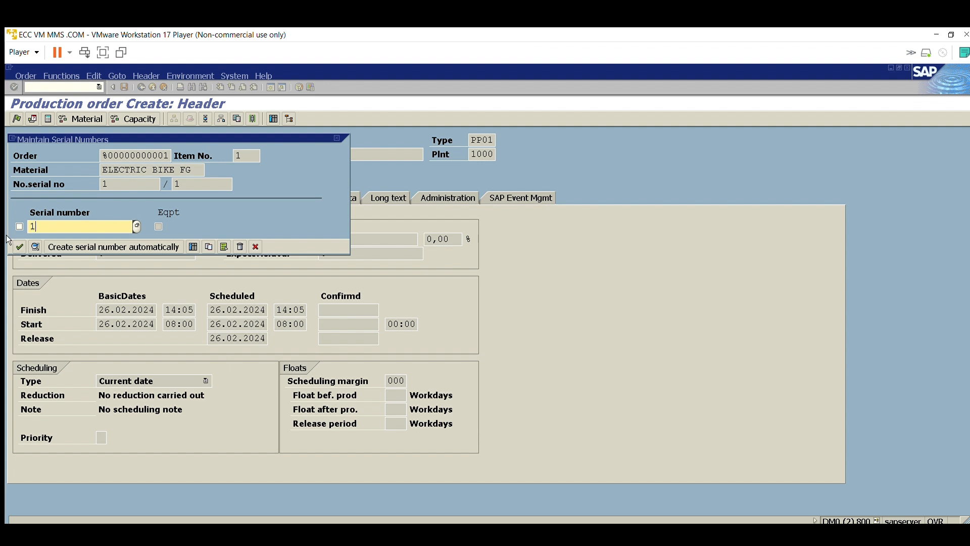
{"action": "type", "text": "1"}
{"action": "left_click", "coordinate": [20, 246]}
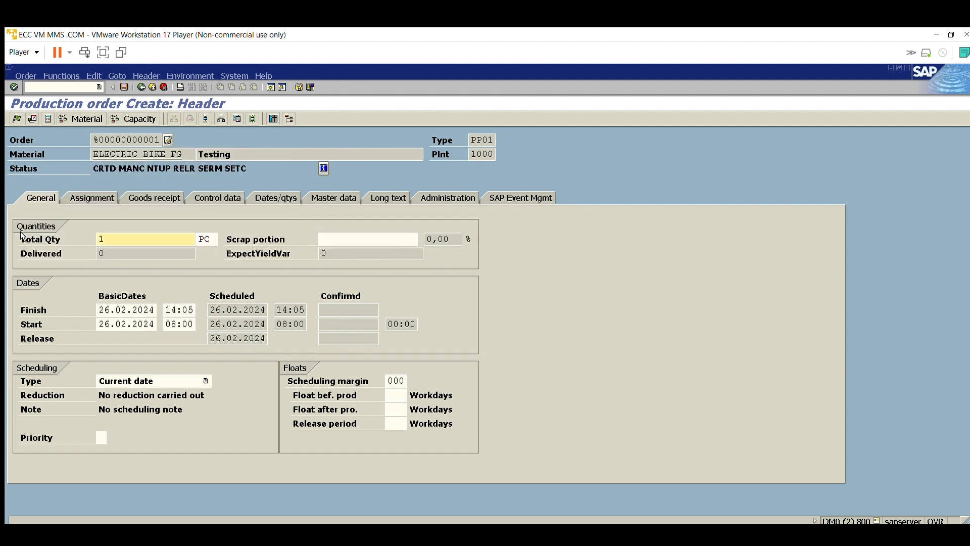
Step: Release the production order for ELECTRIC BIKE FG
{"action": "left_click", "coordinate": [17, 119]}
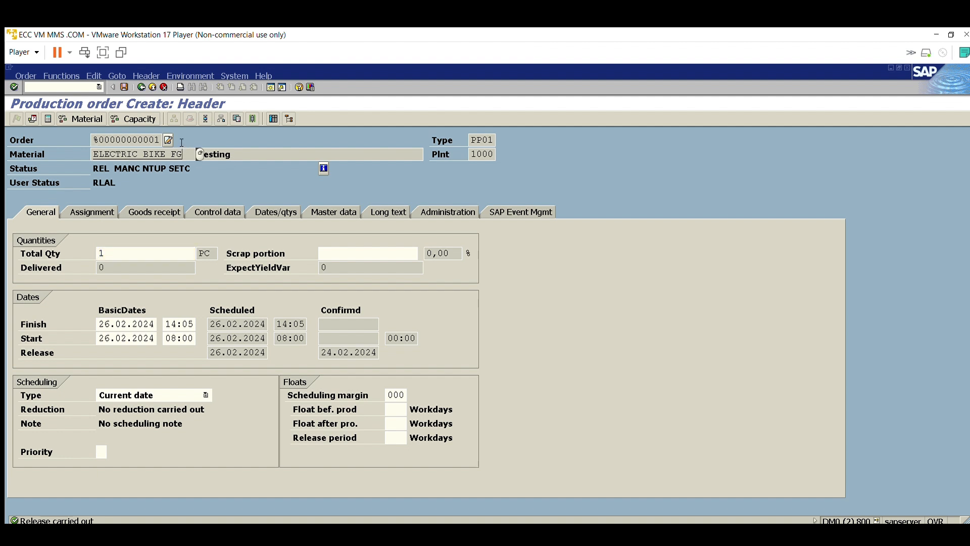
{"action": "left_click_drag", "start_coordinate": [198, 155], "coordinate": [86, 147]}
{"action": "left_click", "coordinate": [172, 156]}
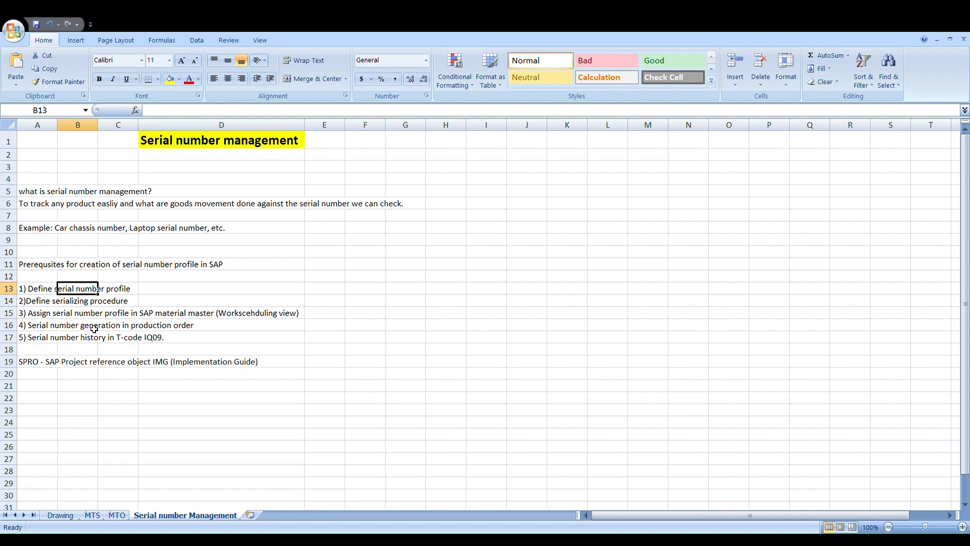
Step: Append "T-code OIS2" to the "1) Define serial number profile" text in cell A13
{"action": "left_click", "coordinate": [44, 291]}
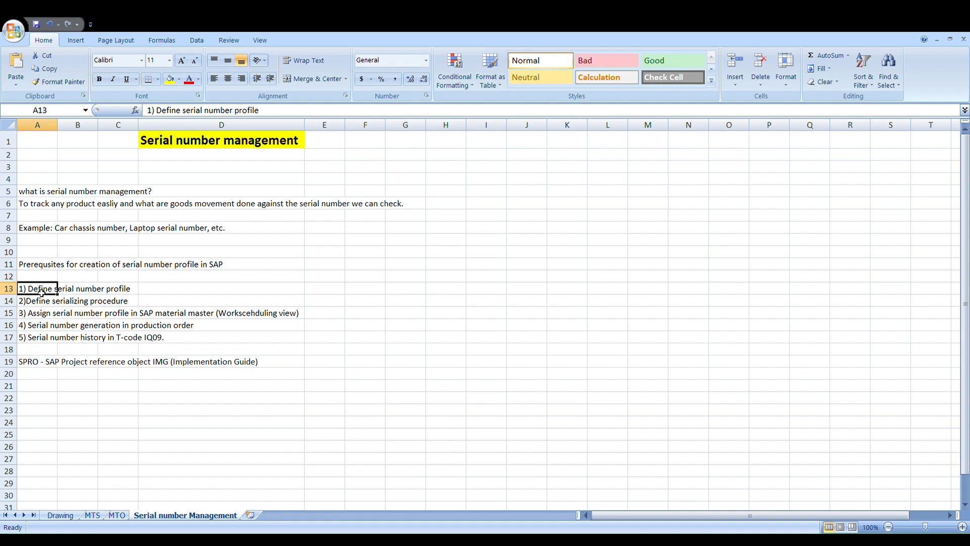
{"action": "left_click", "coordinate": [262, 110]}
{"action": "type", "text": "T"}
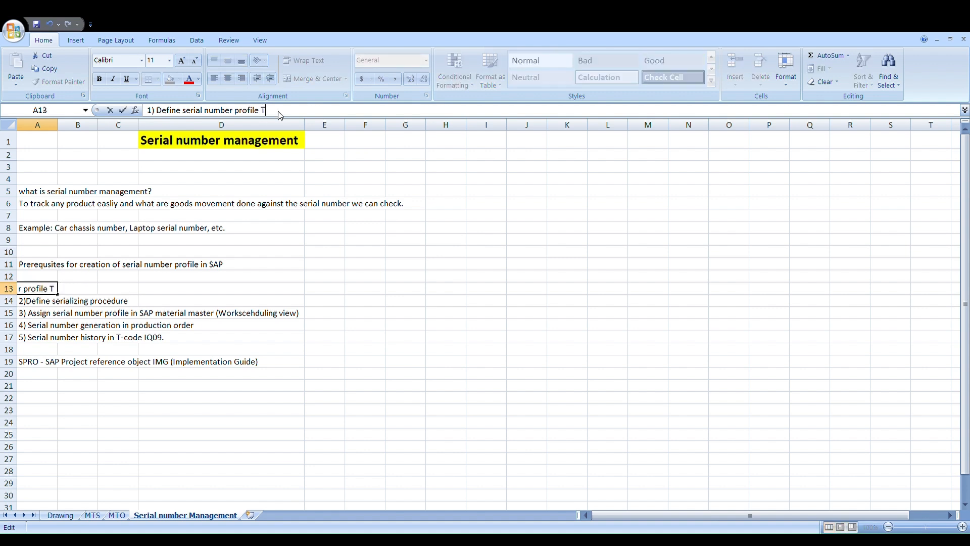
{"action": "type", "text": "-code OIS2"}
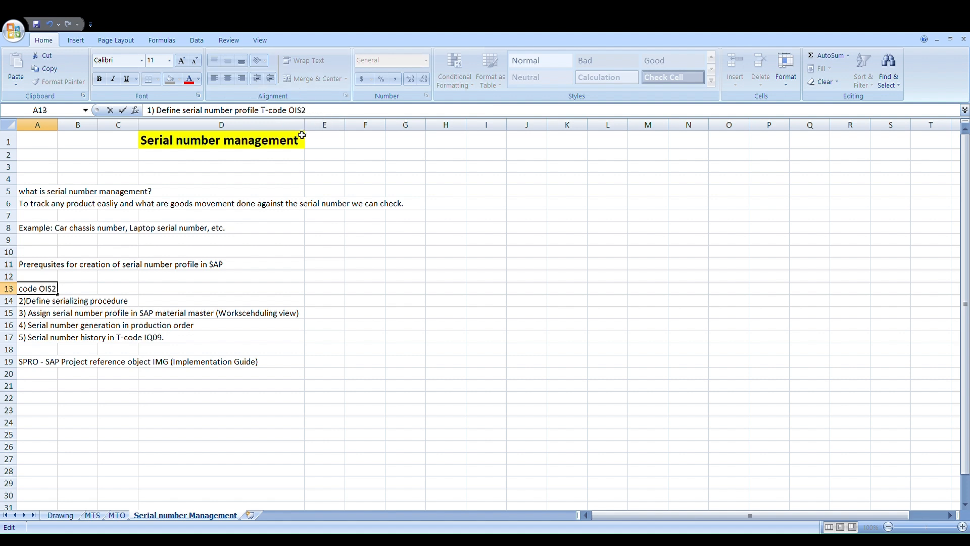
{"action": "left_click", "coordinate": [53, 313]}
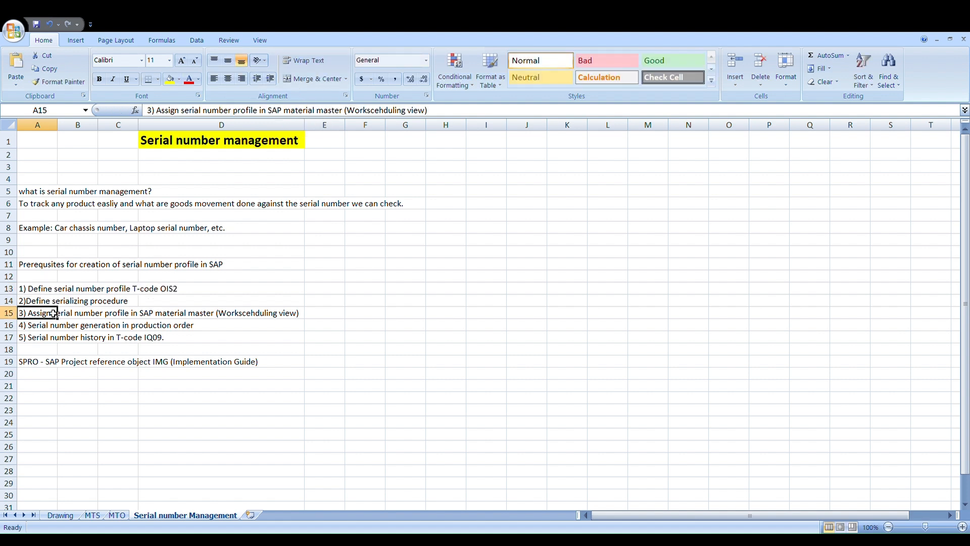
Step: Enter "Path: SPRO-- PM & CS--- Master data in PM & CS--- Technical object--- Serial number management-- Define serial number profile" in cell E13
{"action": "left_click", "coordinate": [343, 290]}
{"action": "type", "text": ":"}
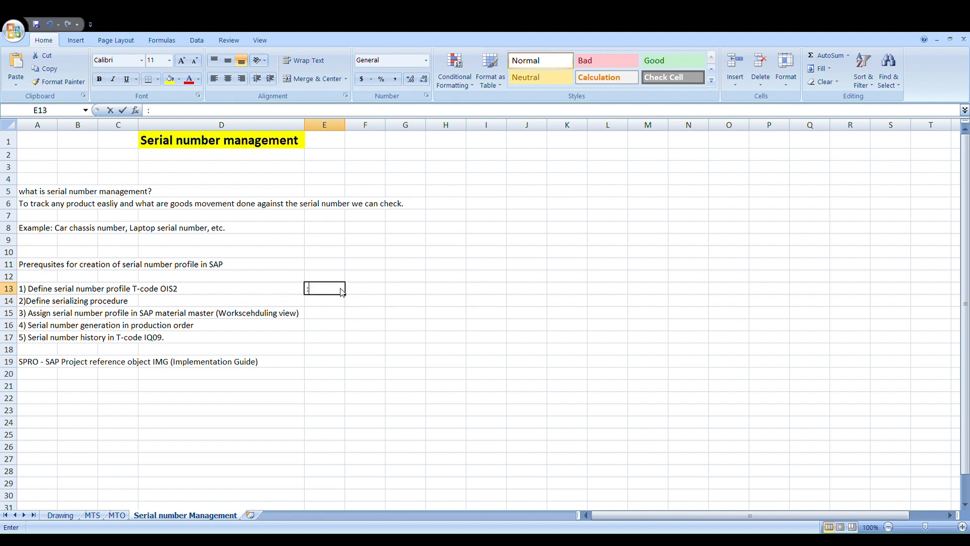
{"action": "key", "text": "BackSpace"}
{"action": "type", "text": "Pat"}
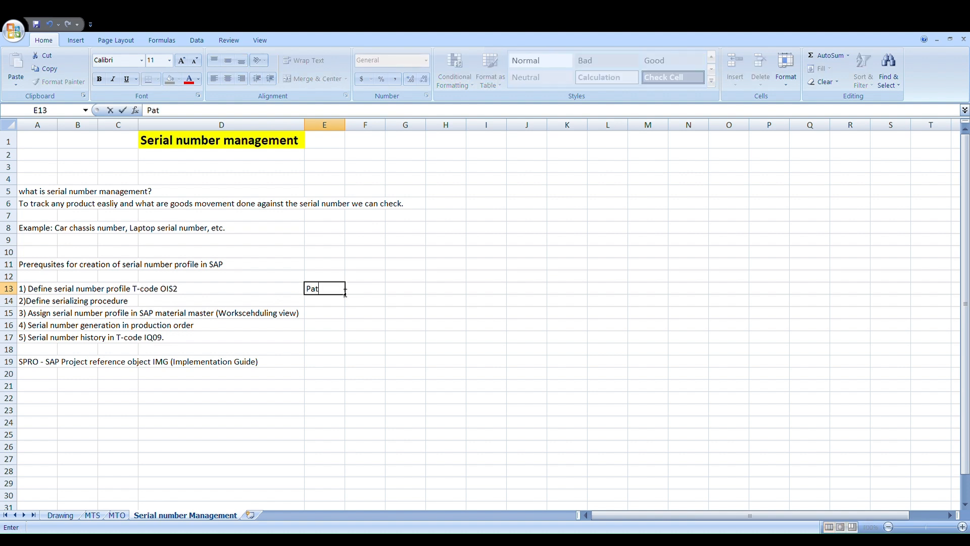
{"action": "type", "text": "h: SPRO-- C"}
{"action": "key", "text": "BackSpace"}
{"action": "type", "text": "PM"}
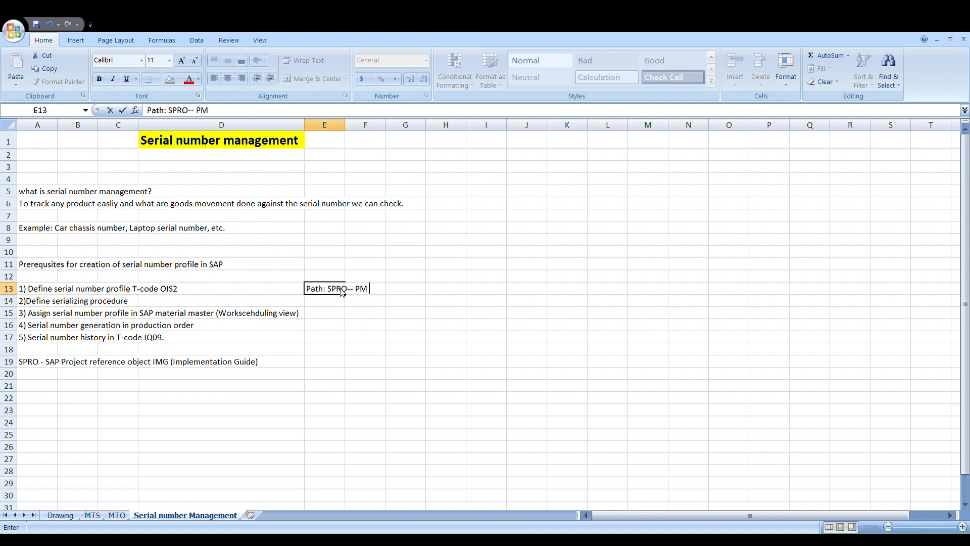
{"action": "type", "text": " &"}
{"action": "type", "text": " CUS"}
{"action": "key", "text": "BackSpace"}
{"action": "key", "text": "BackSpace"}
{"action": "key", "text": "BackSpace"}
{"action": "type", "text": "CS--- Master data "}
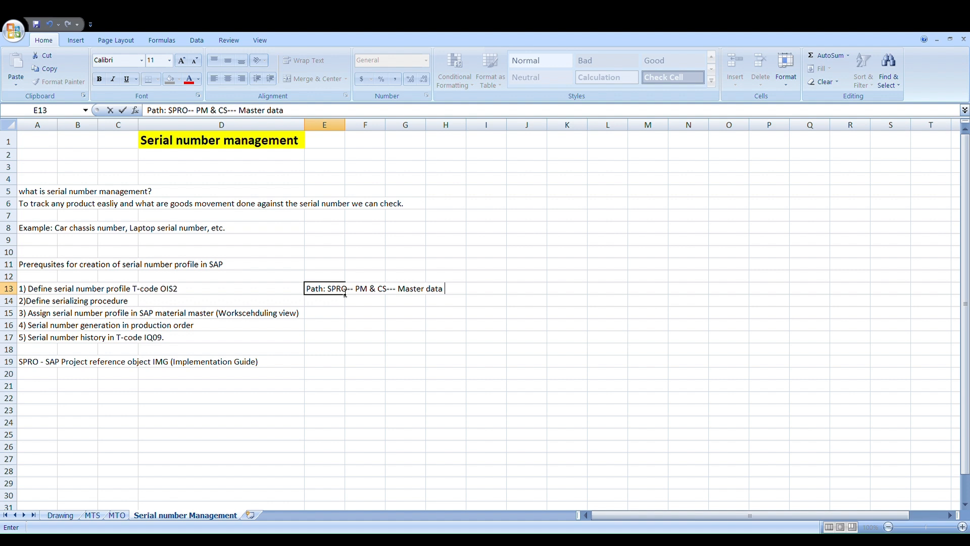
{"action": "type", "text": "in PM & CS"}
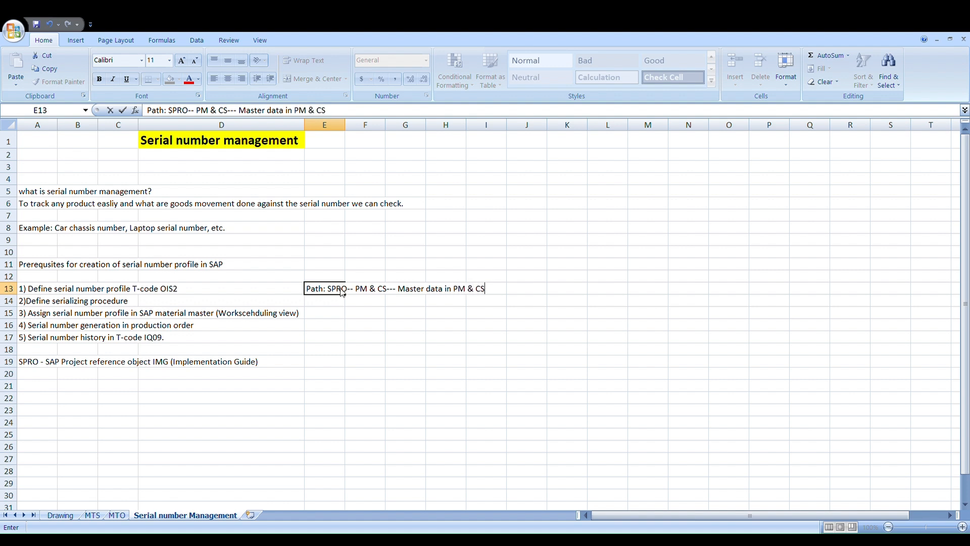
{"action": "type", "text": "--"}
{"action": "type", "text": "- Technical o"}
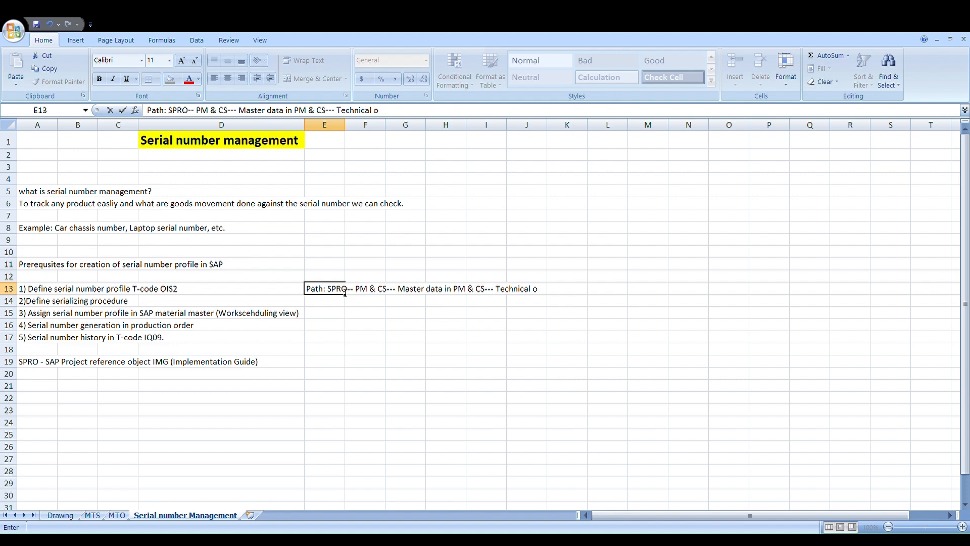
{"action": "type", "text": "bject--- Seria"}
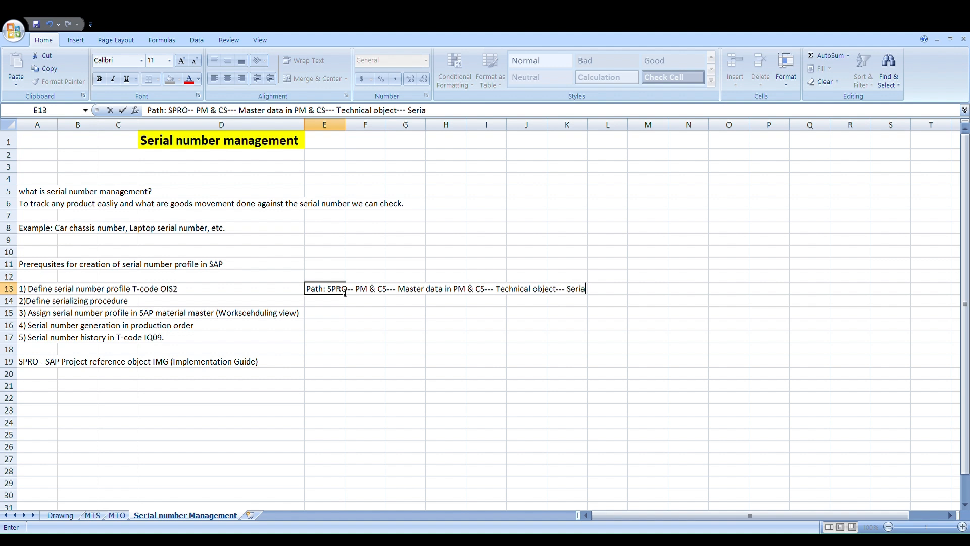
{"action": "type", "text": "l number management"}
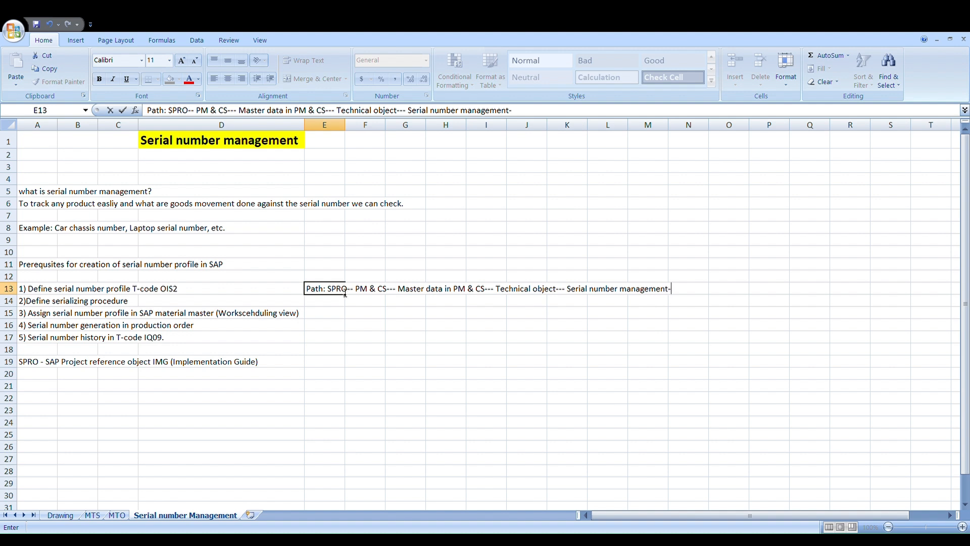
{"action": "type", "text": "-- Define se"}
{"action": "type", "text": "rial number"}
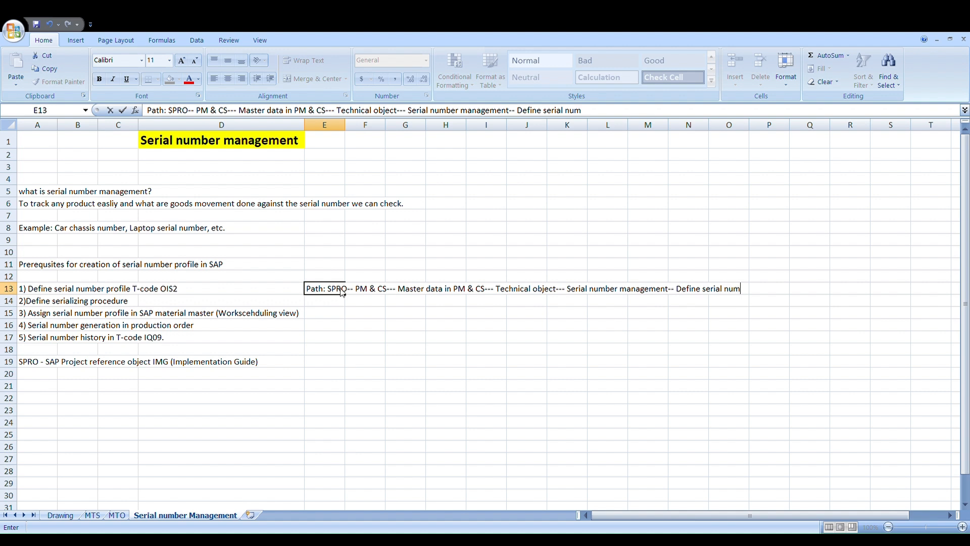
{"action": "type", "text": " profile"}
{"action": "left_click", "coordinate": [109, 303]}
{"action": "left_click", "coordinate": [53, 301]}
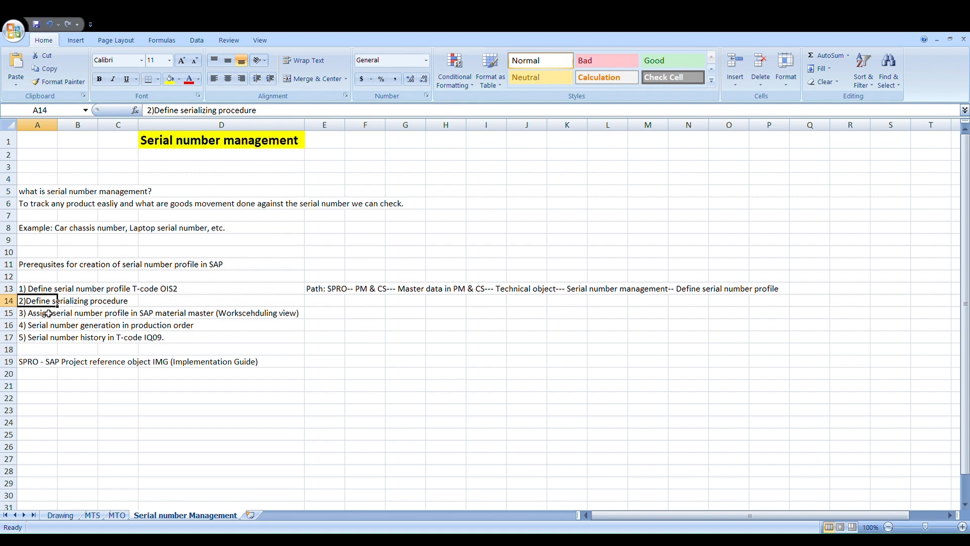
Step: Append "T-code MM02" to the "3) Assign serial number profile in SAP material master" text in cell A15
{"action": "left_click", "coordinate": [36, 317]}
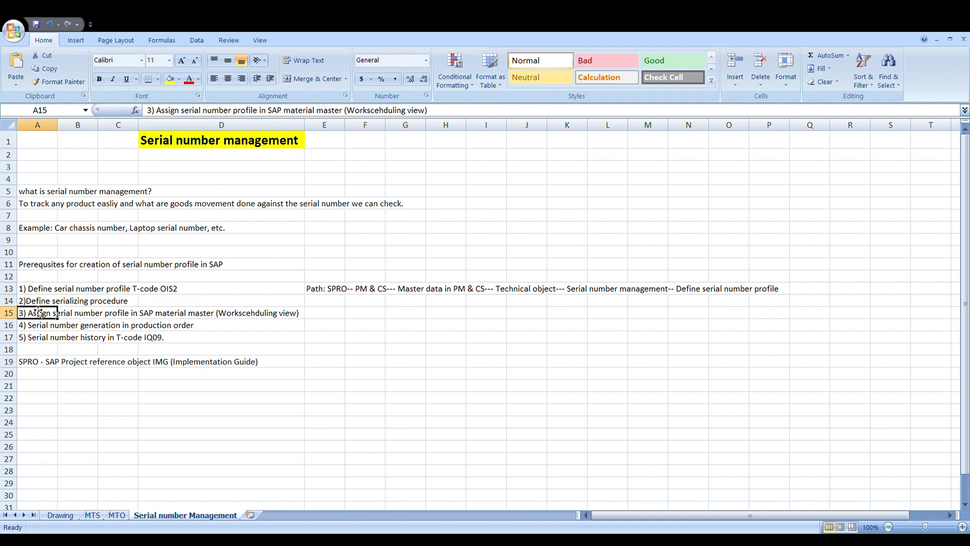
{"action": "left_click", "coordinate": [37, 302]}
{"action": "left_click", "coordinate": [38, 315]}
{"action": "left_click", "coordinate": [498, 120]}
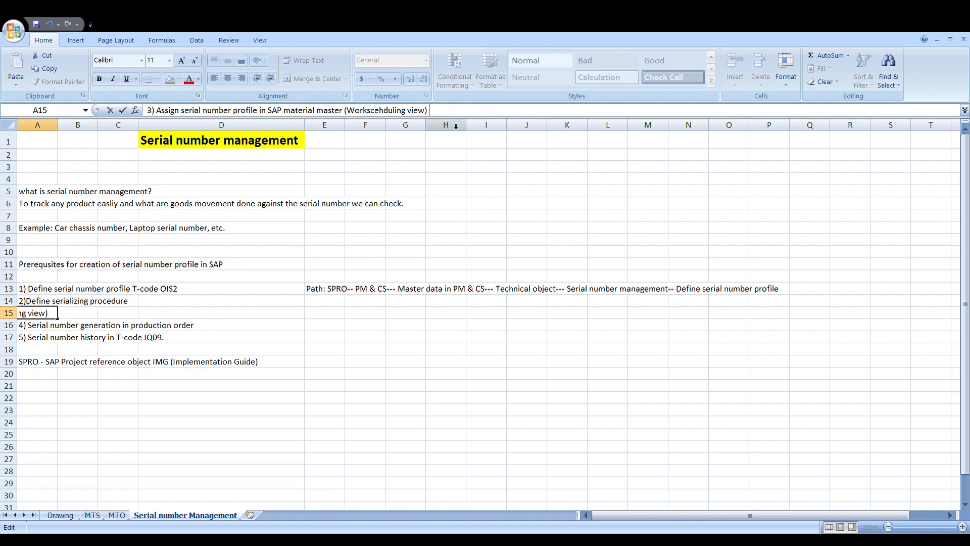
{"action": "type", "text": "T-code MM02"}
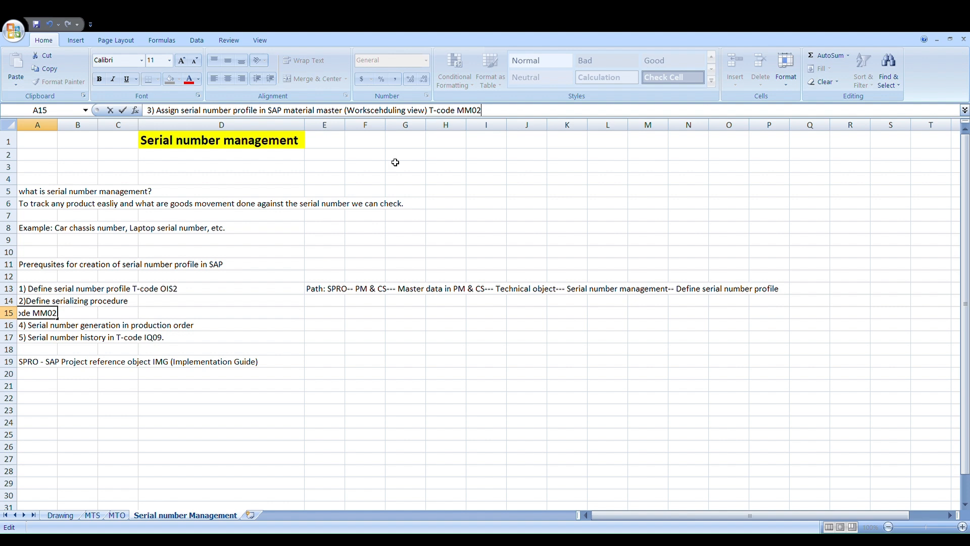
{"action": "key", "text": "Return"}
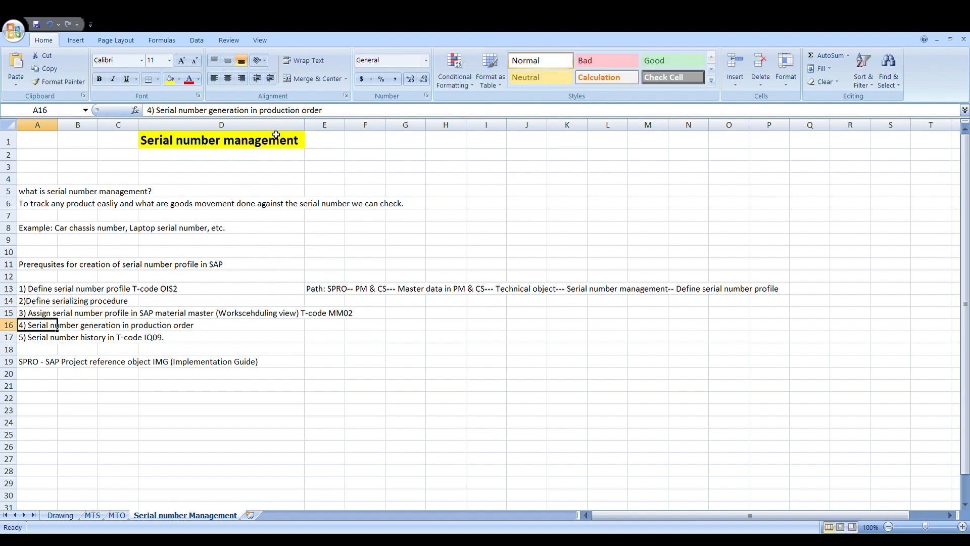
Step: Enter "To create serial number T-code is IQ01/IQ02/IQ03" in cell A20
{"action": "left_click", "coordinate": [30, 339]}
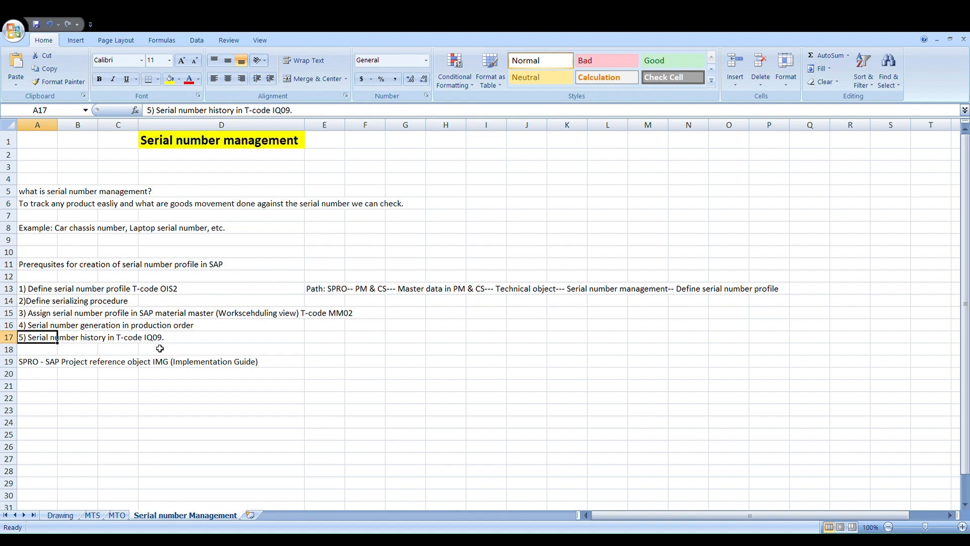
{"action": "left_click", "coordinate": [31, 362]}
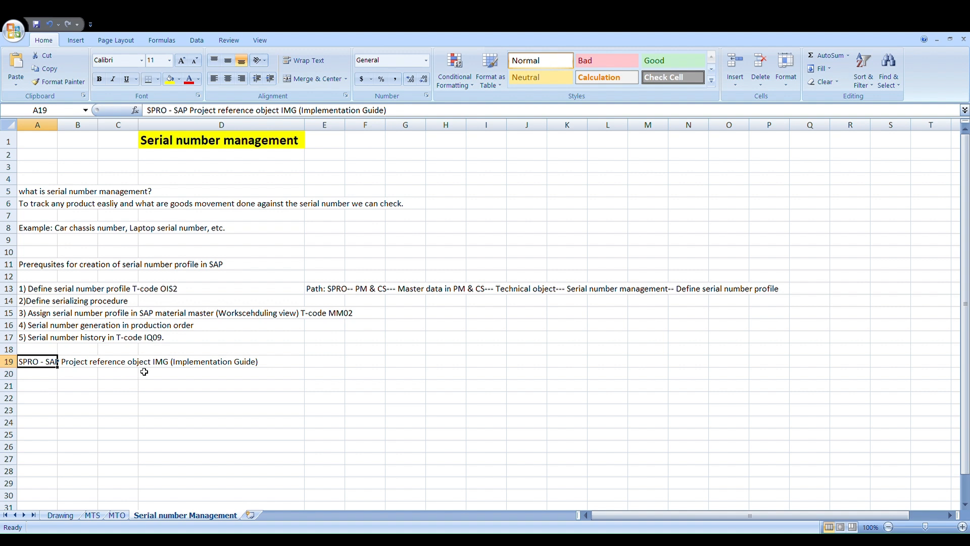
{"action": "left_click", "coordinate": [36, 379]}
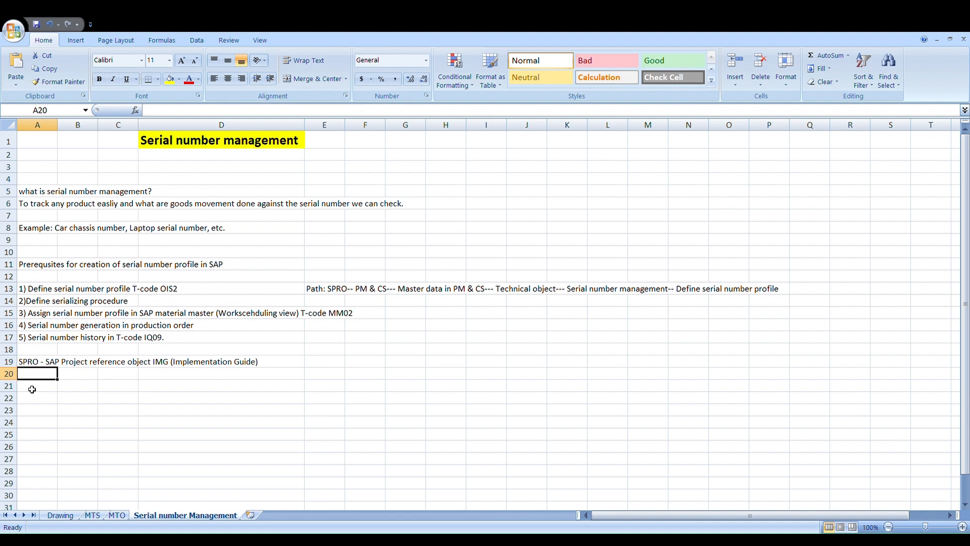
{"action": "type", "text": "IQ01"}
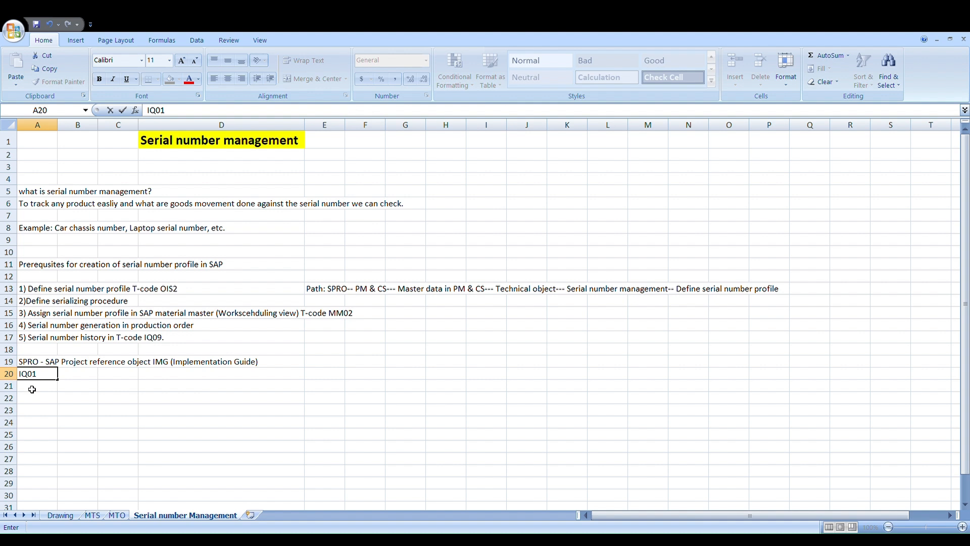
{"action": "key", "text": "BackSpace"}
{"action": "key", "text": "BackSpace"}
{"action": "key", "text": "BackSpace"}
{"action": "key", "text": "BackSpace"}
{"action": "type", "text": "To create ser"}
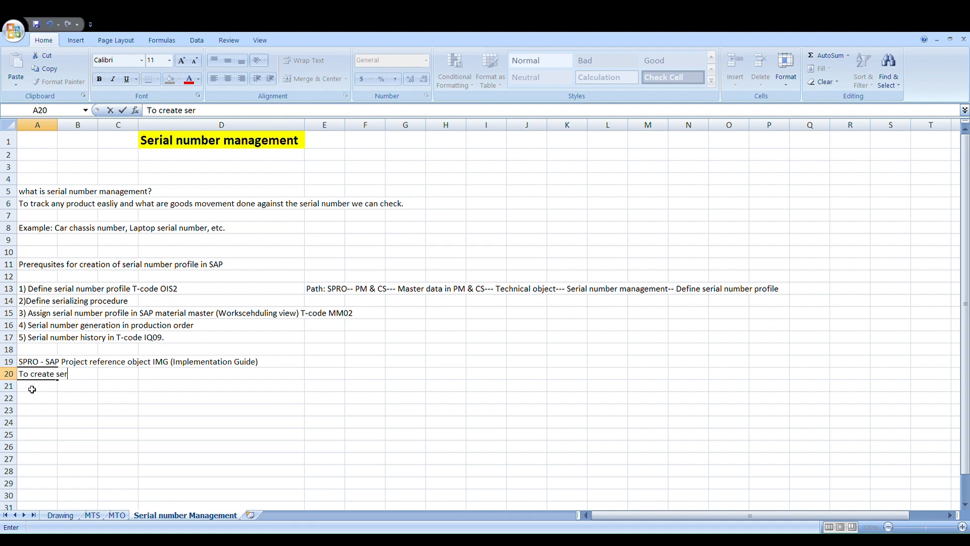
{"action": "type", "text": "ial number T-code is "}
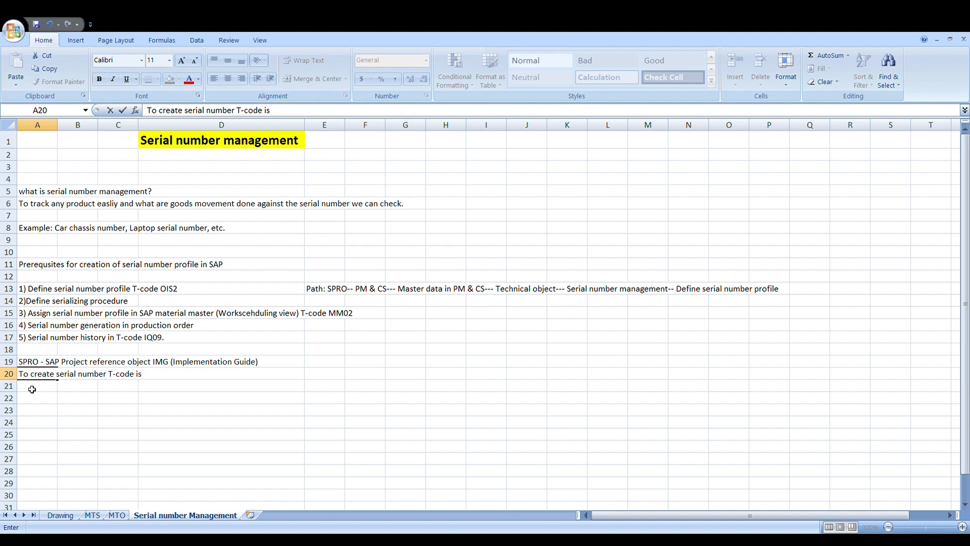
{"action": "type", "text": "IQ01/IQ02/"}
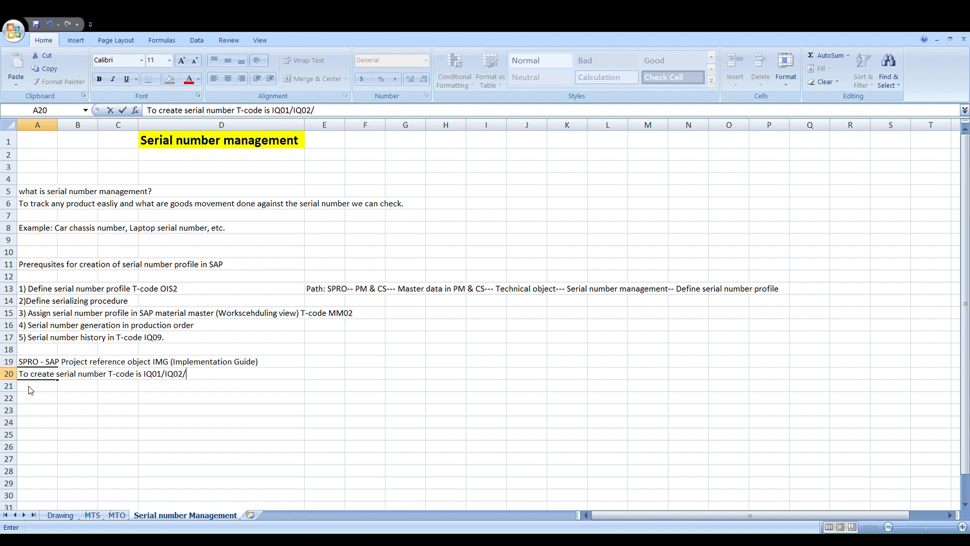
{"action": "type", "text": "IQ)3"}
{"action": "key", "text": "BackSpace"}
{"action": "key", "text": "BackSpace"}
{"action": "type", "text": "03"}
{"action": "left_click", "coordinate": [40, 339]}
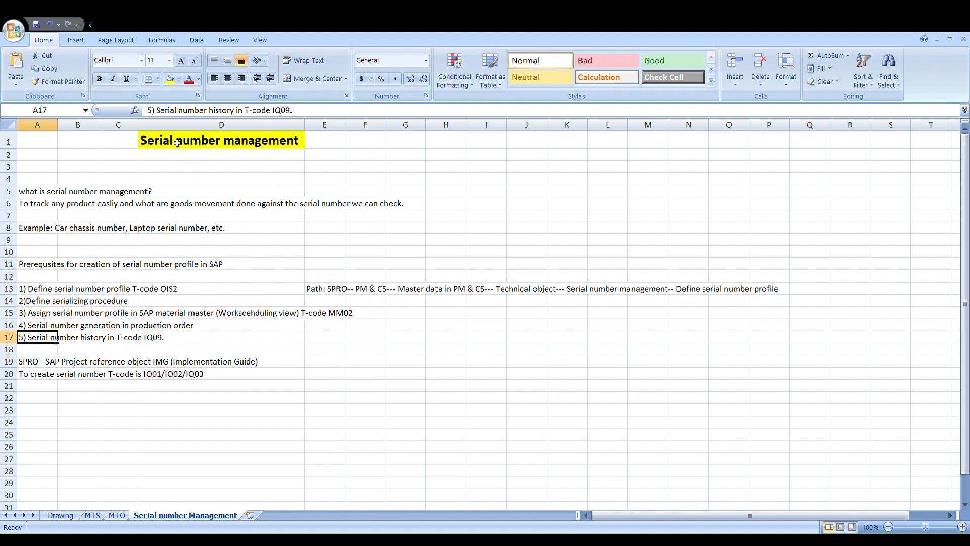
{"action": "mouse_move", "coordinate": [176, 142]}
{"action": "left_mouse_down"}
{"action": "mouse_move", "coordinate": [186, 165]}
{"action": "mouse_move", "coordinate": [191, 139]}
{"action": "left_mouse_up"}
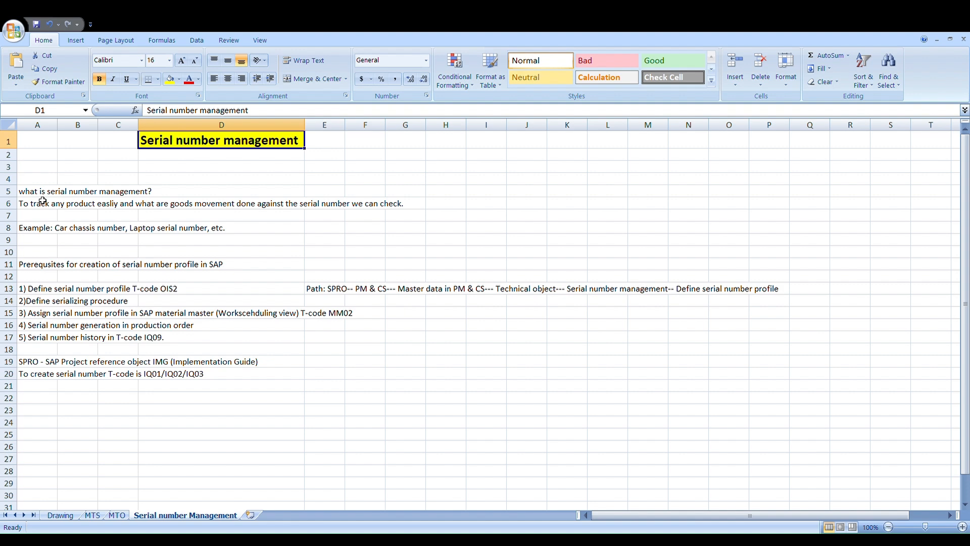
{"action": "scroll", "coordinate": [116, 362], "scroll_direction": "down", "scroll_amount": 1}
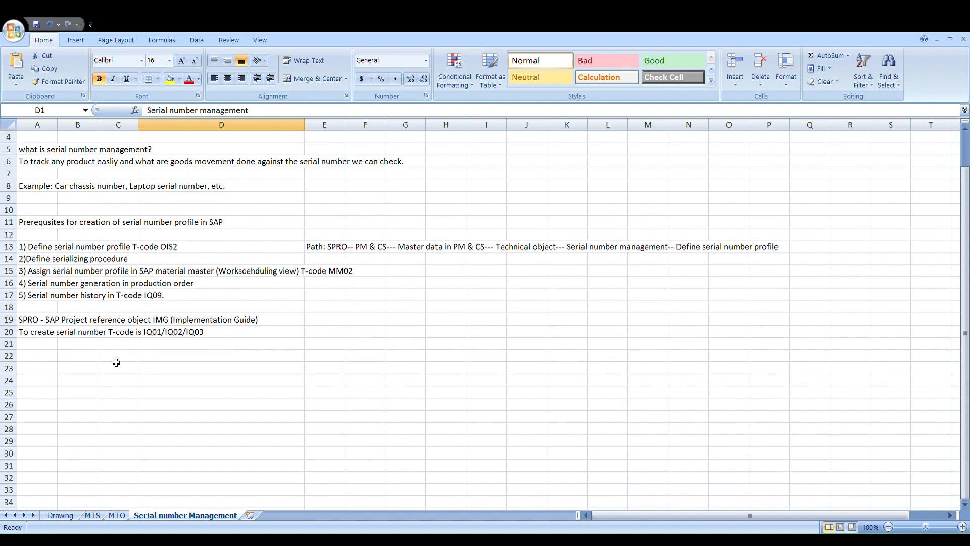
{"action": "scroll", "coordinate": [79, 339], "scroll_direction": "up", "scroll_amount": 1}
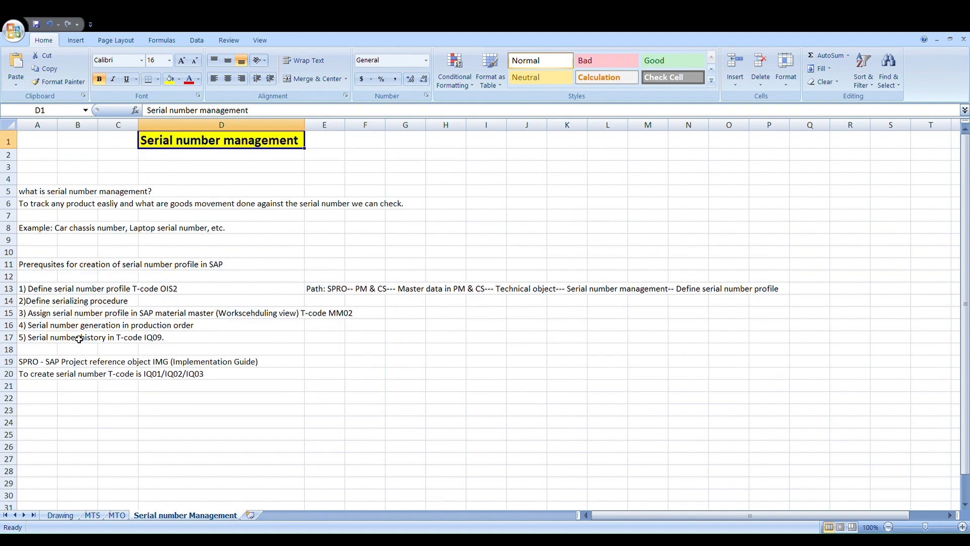